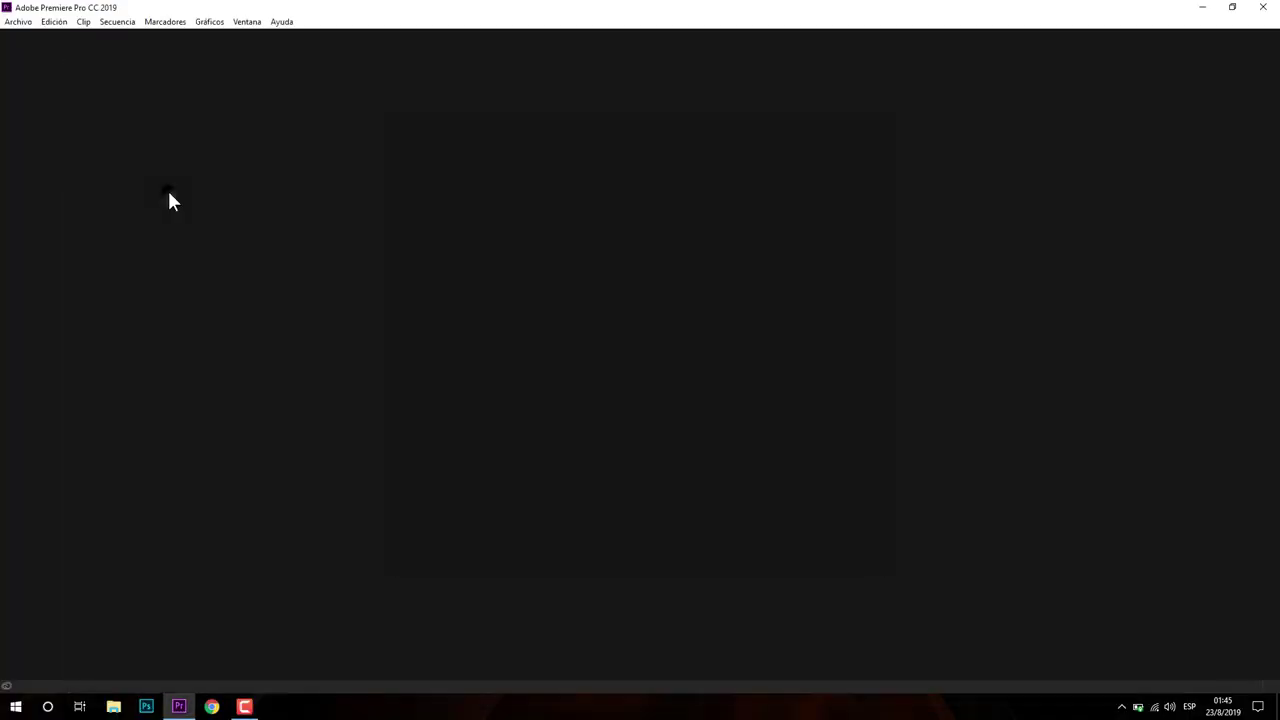
Create project NUEVO with GPU CUDA acceleration, declining to overwrite the existing project file
{"action": "left_click", "coordinate": [675, 233]}
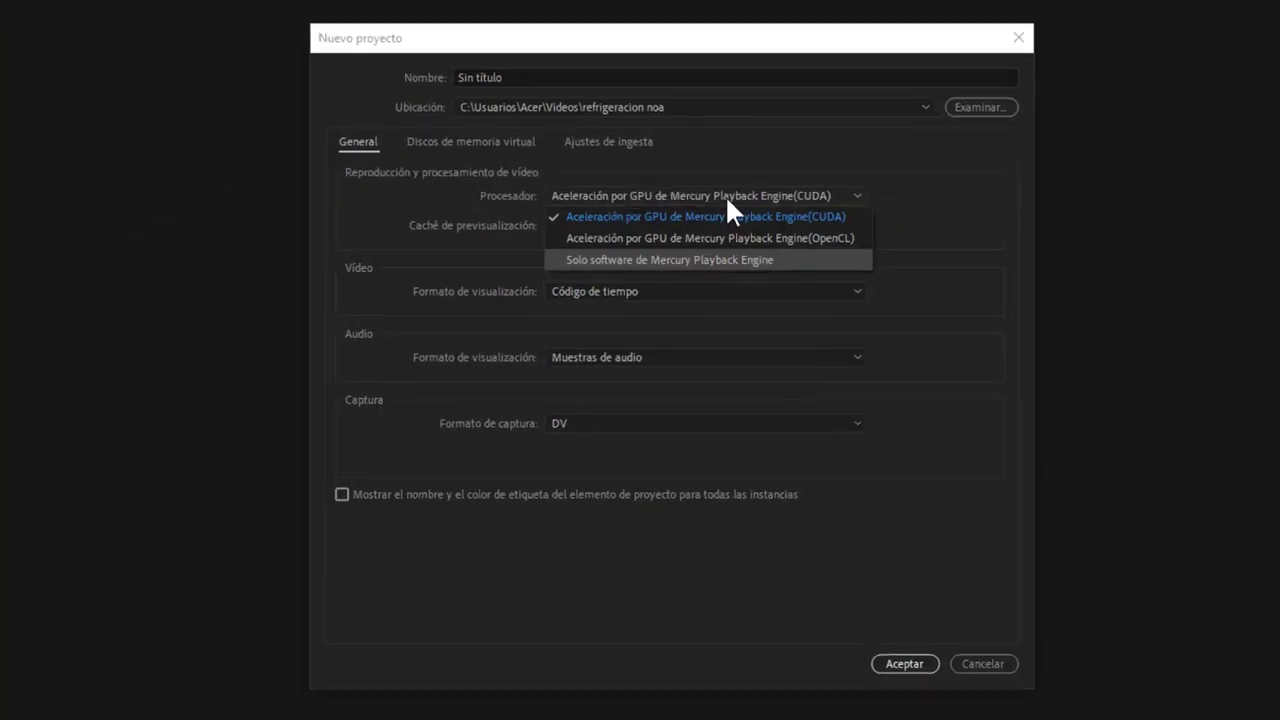
{"action": "left_click", "coordinate": [680, 247]}
{"action": "left_click", "coordinate": [946, 699]}
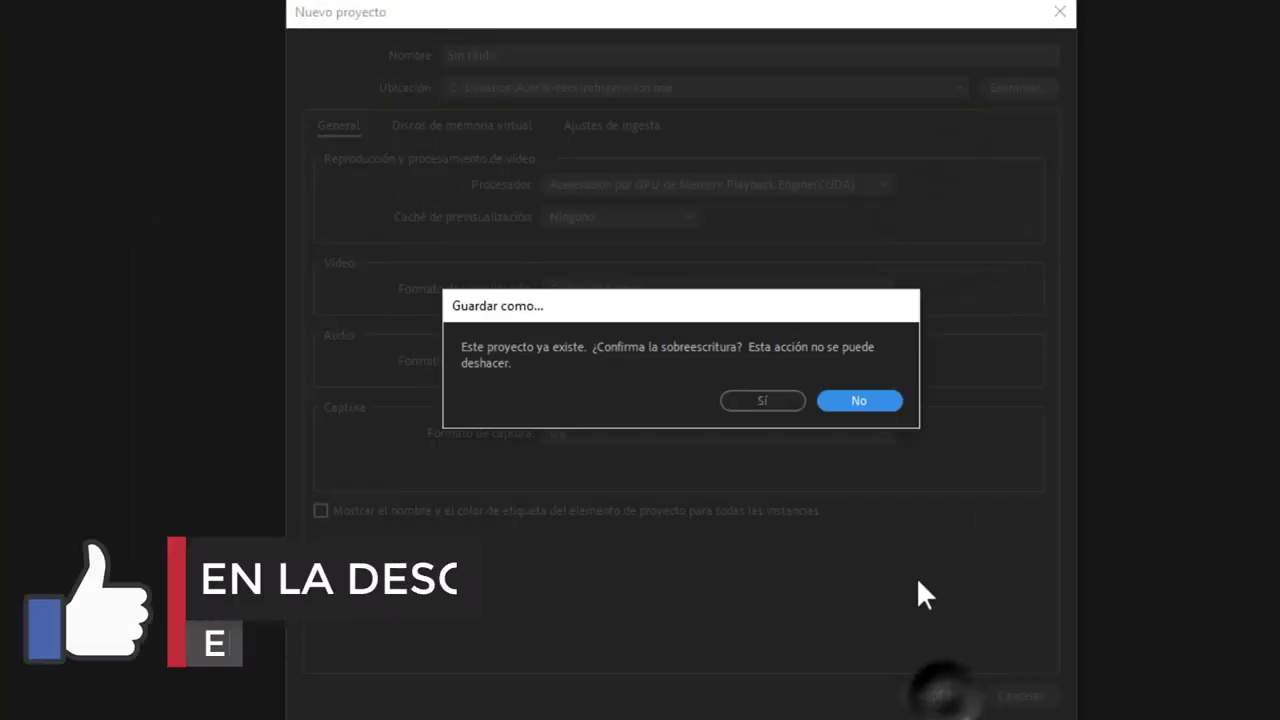
{"action": "left_click", "coordinate": [857, 397]}
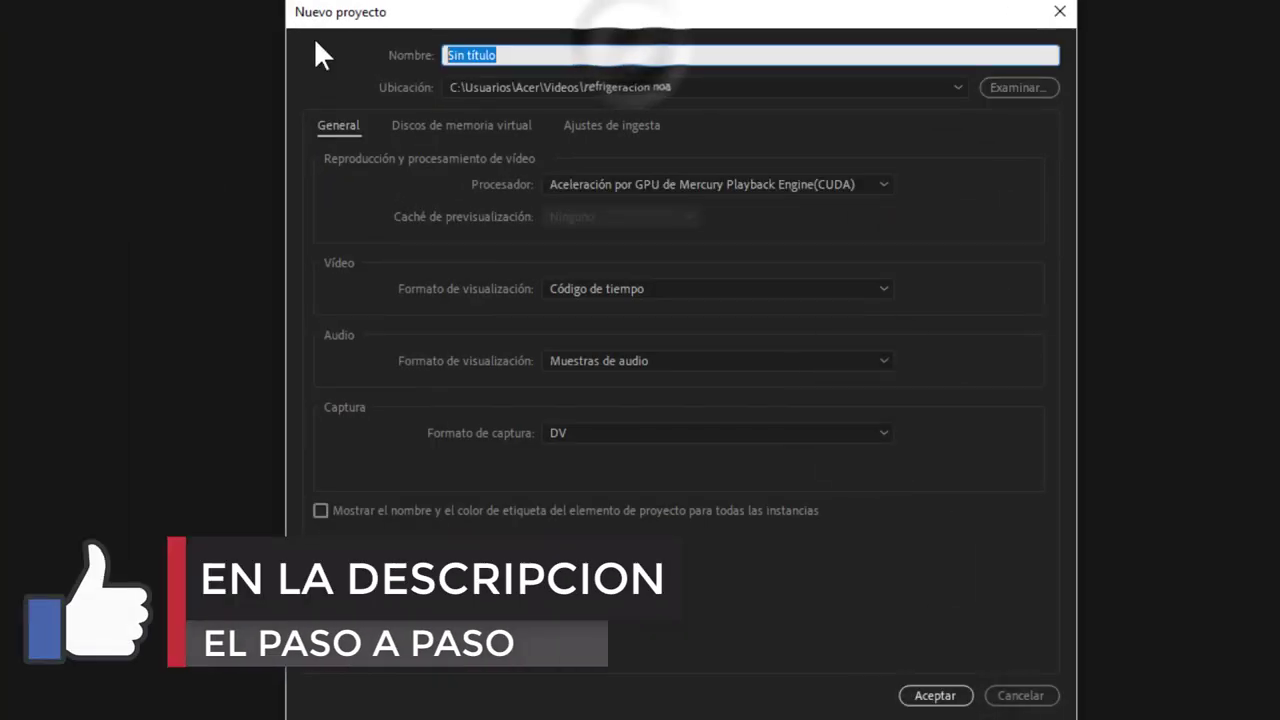
{"action": "type", "text": "NUEVO"}
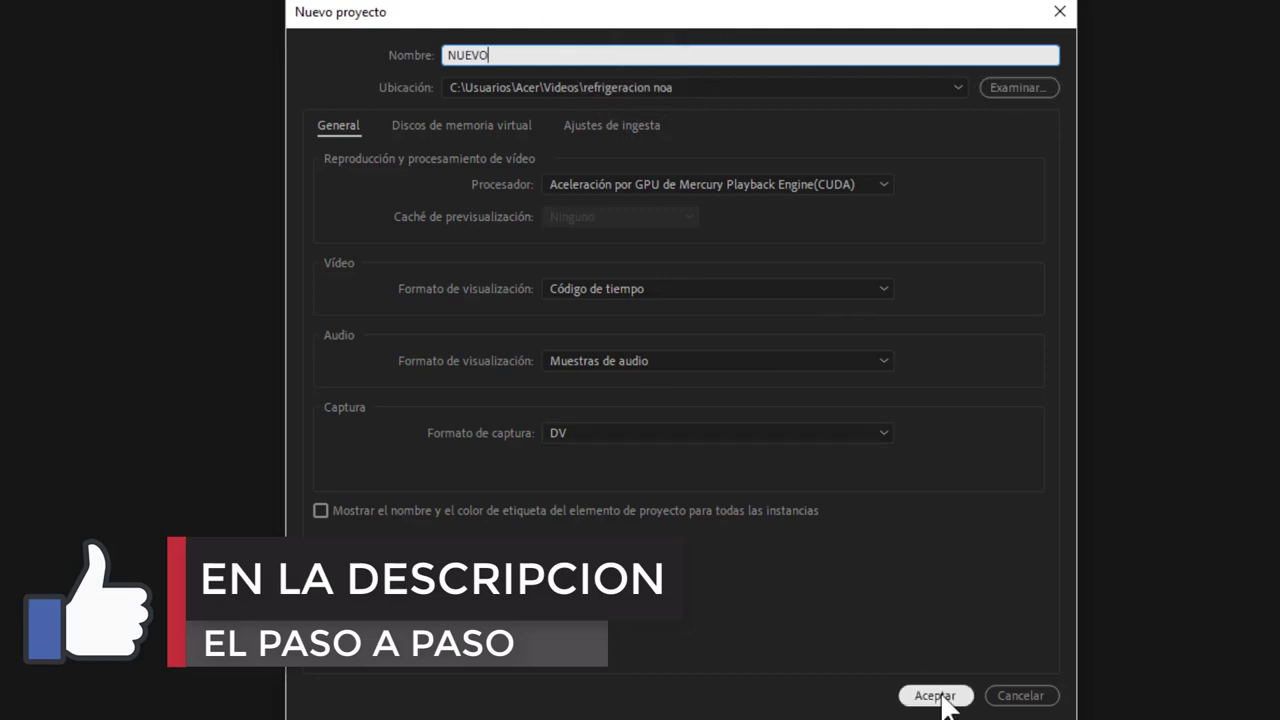
{"action": "left_click", "coordinate": [942, 695]}
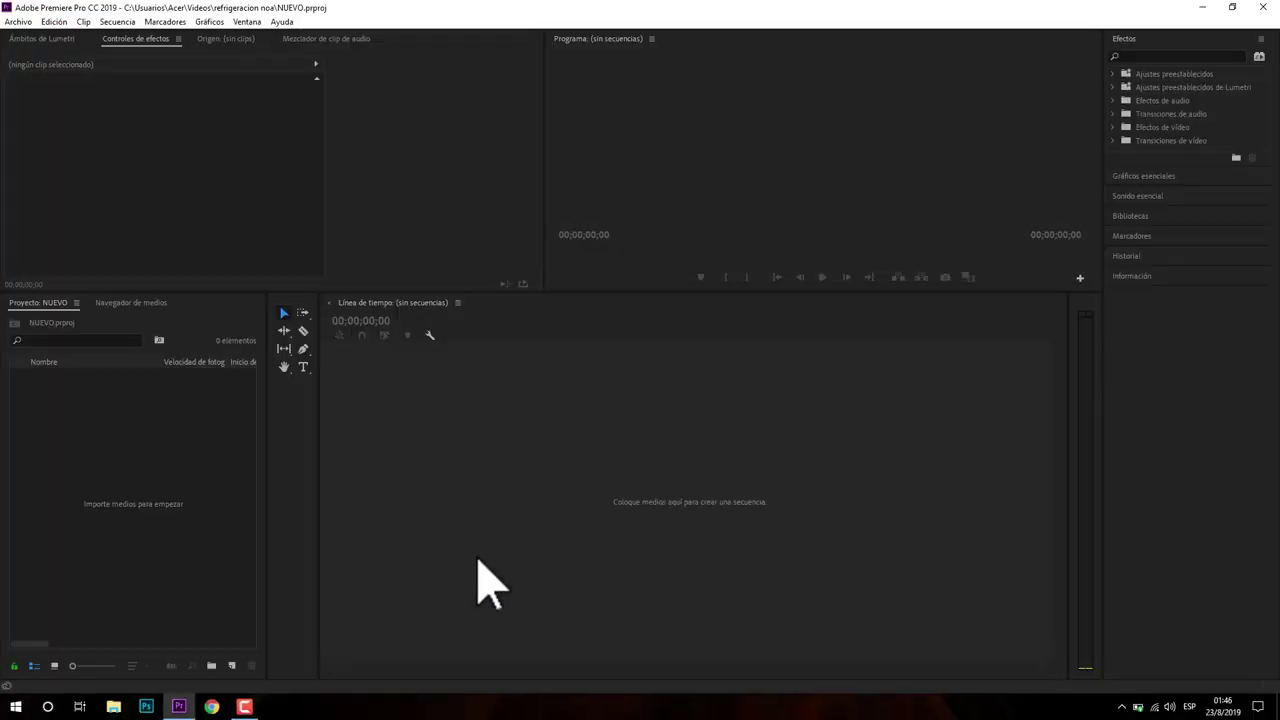
{"action": "left_click", "coordinate": [18, 22]}
Import the photos 1.png, 2.jpg and 6.png into the project
{"action": "left_click", "coordinate": [123, 387]}
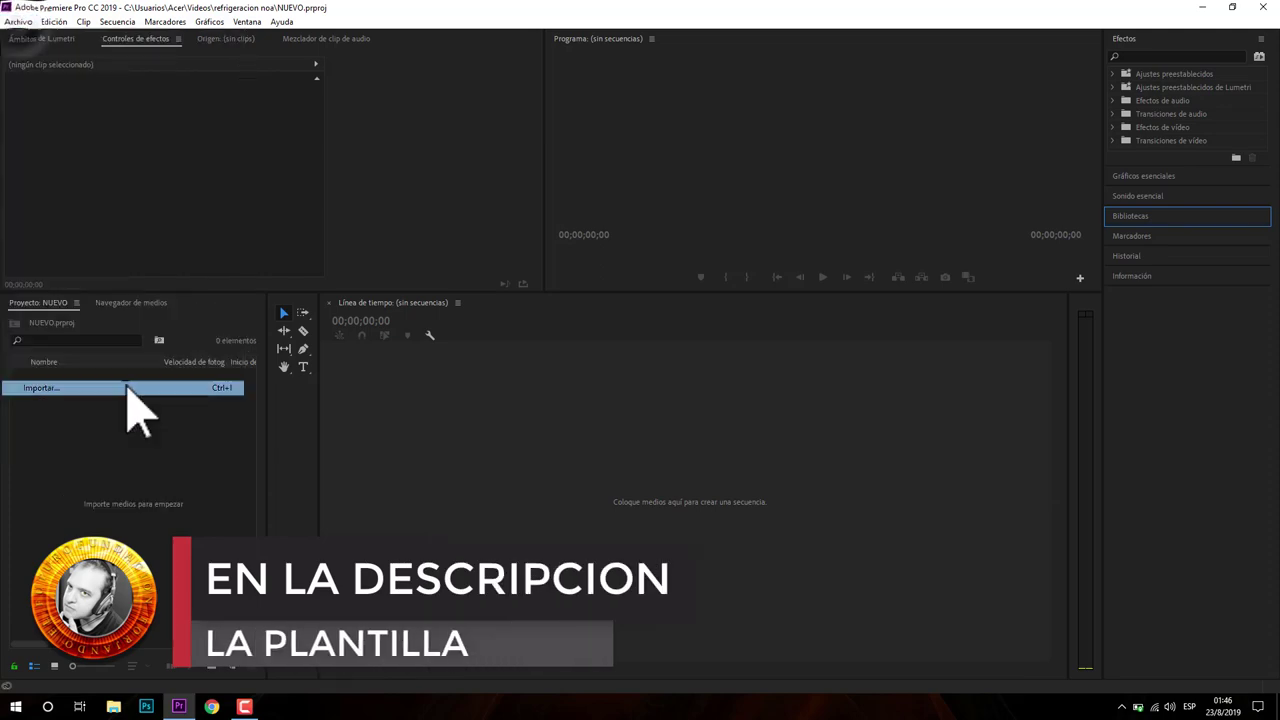
{"action": "scroll", "coordinate": [360, 350], "scroll_direction": "down", "scroll_amount": 1}
{"action": "scroll", "coordinate": [360, 350], "scroll_direction": "up", "scroll_amount": 1}
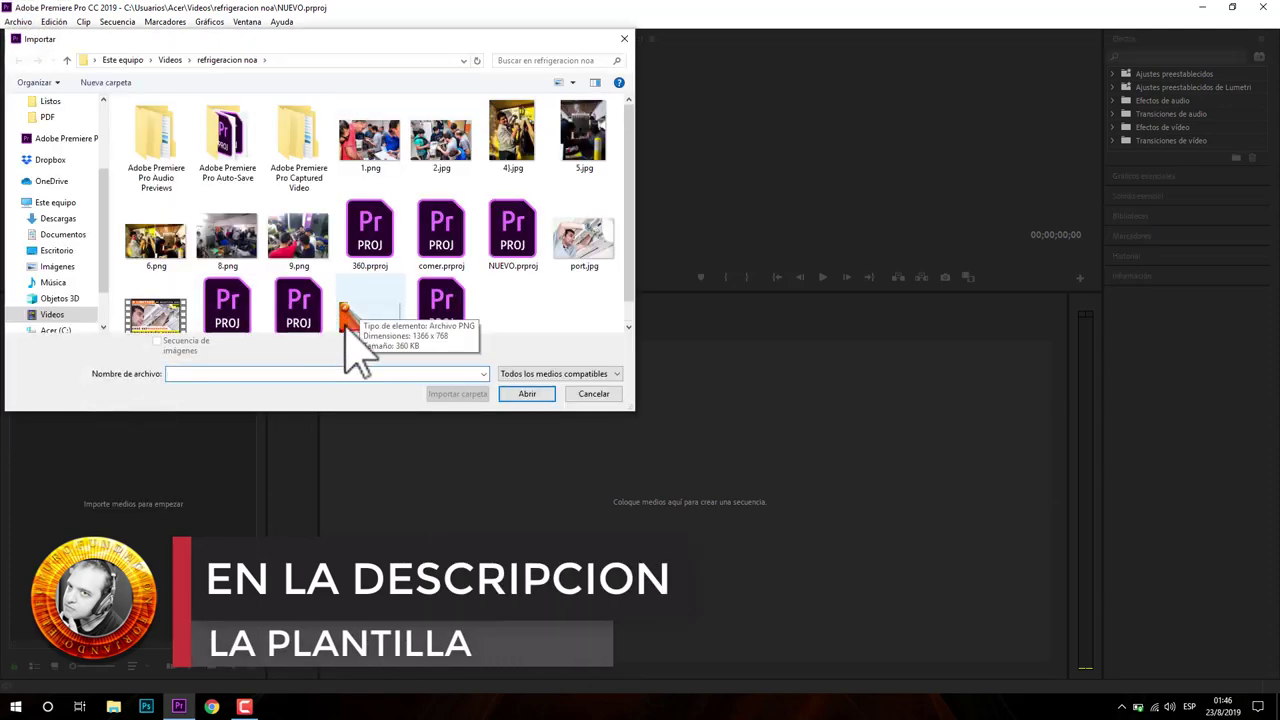
{"action": "left_click", "coordinate": [370, 140]}
{"action": "left_click", "coordinate": [443, 175], "text": "ctrl"}
{"action": "left_click", "coordinate": [145, 265], "text": "ctrl"}
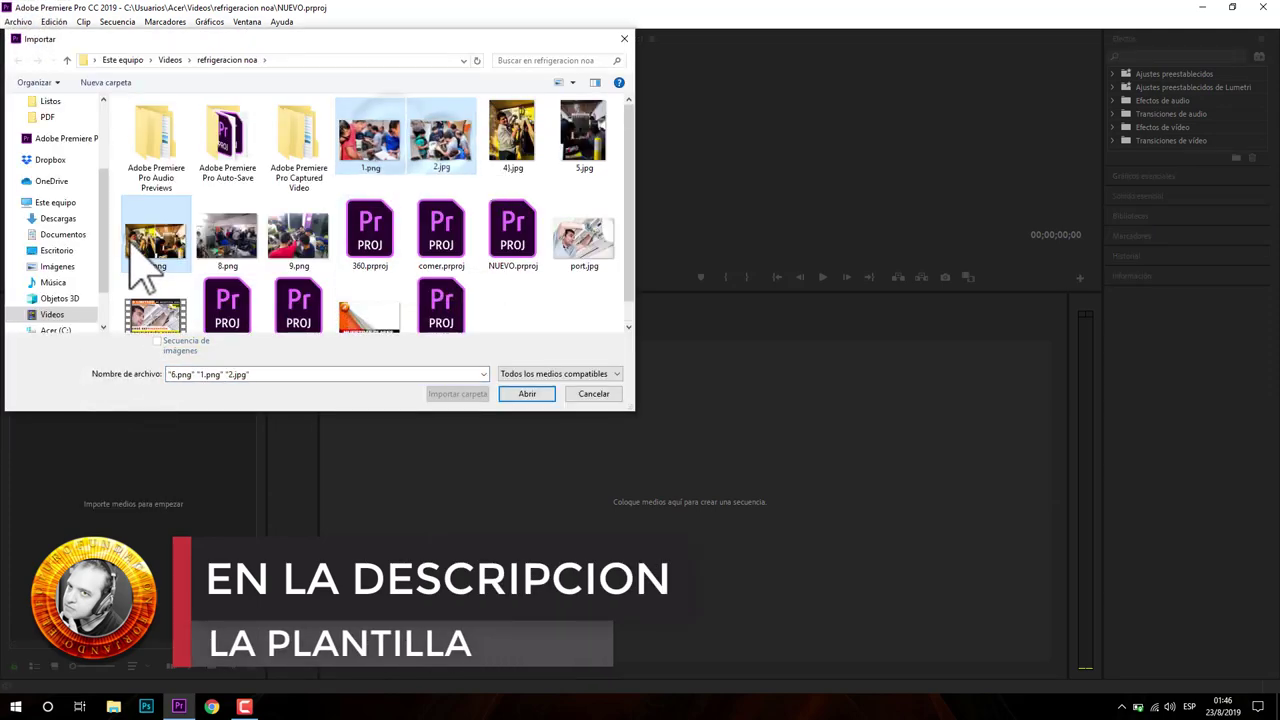
{"action": "left_click", "coordinate": [582, 354]}
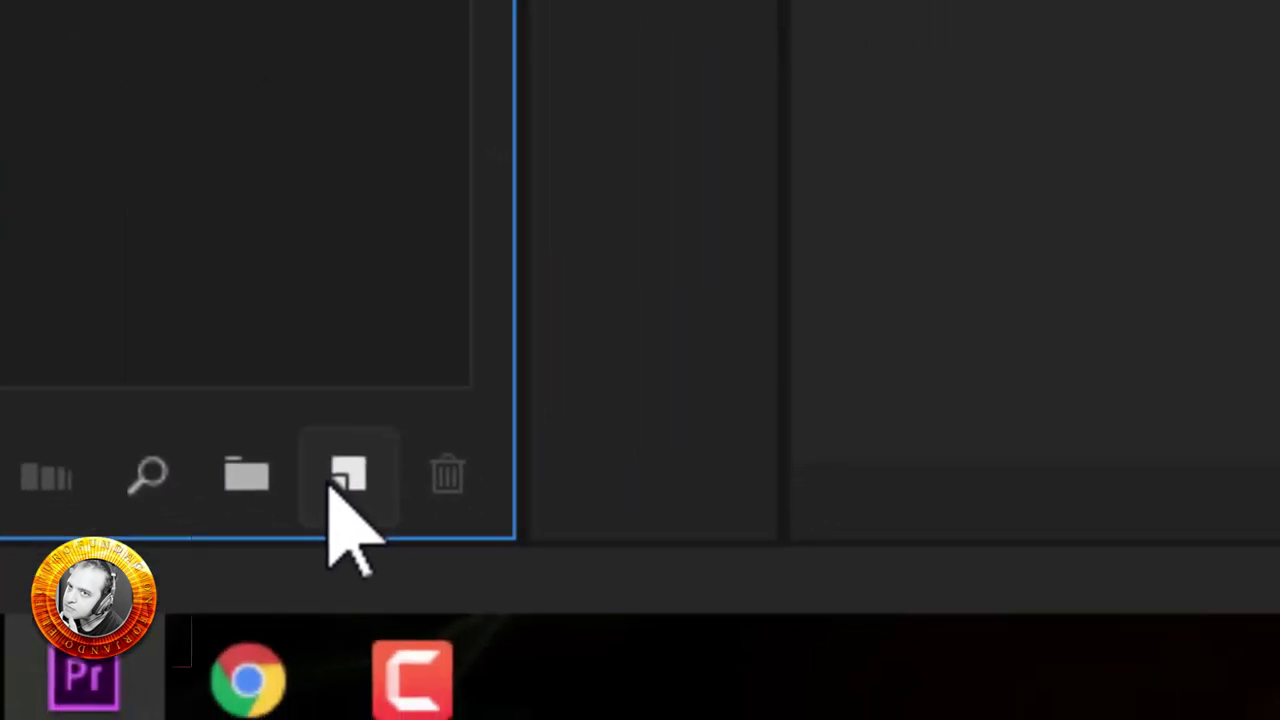
Create sequence PRINCIPAL in DNX 1080p editing mode at 25 fps
{"action": "left_click", "coordinate": [556, 587]}
{"action": "left_click", "coordinate": [200, 440]}
{"action": "type", "text": "PRINCIPAL"}
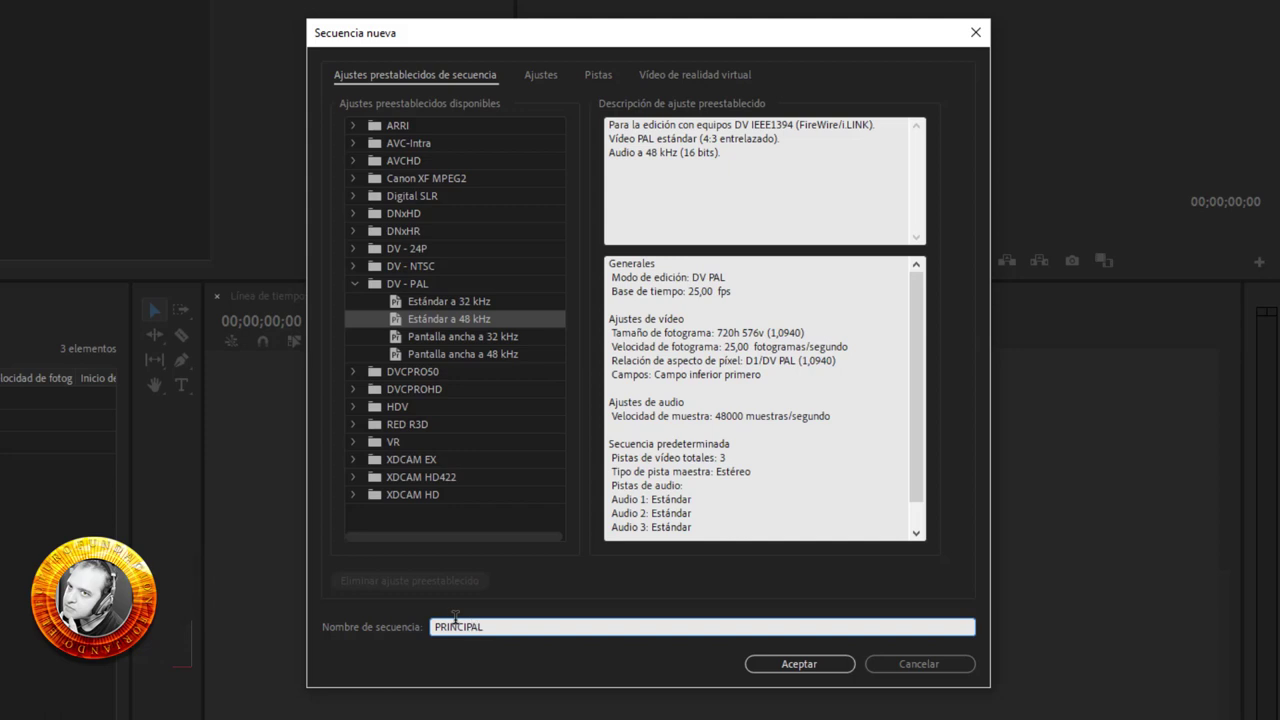
{"action": "left_click", "coordinate": [549, 72]}
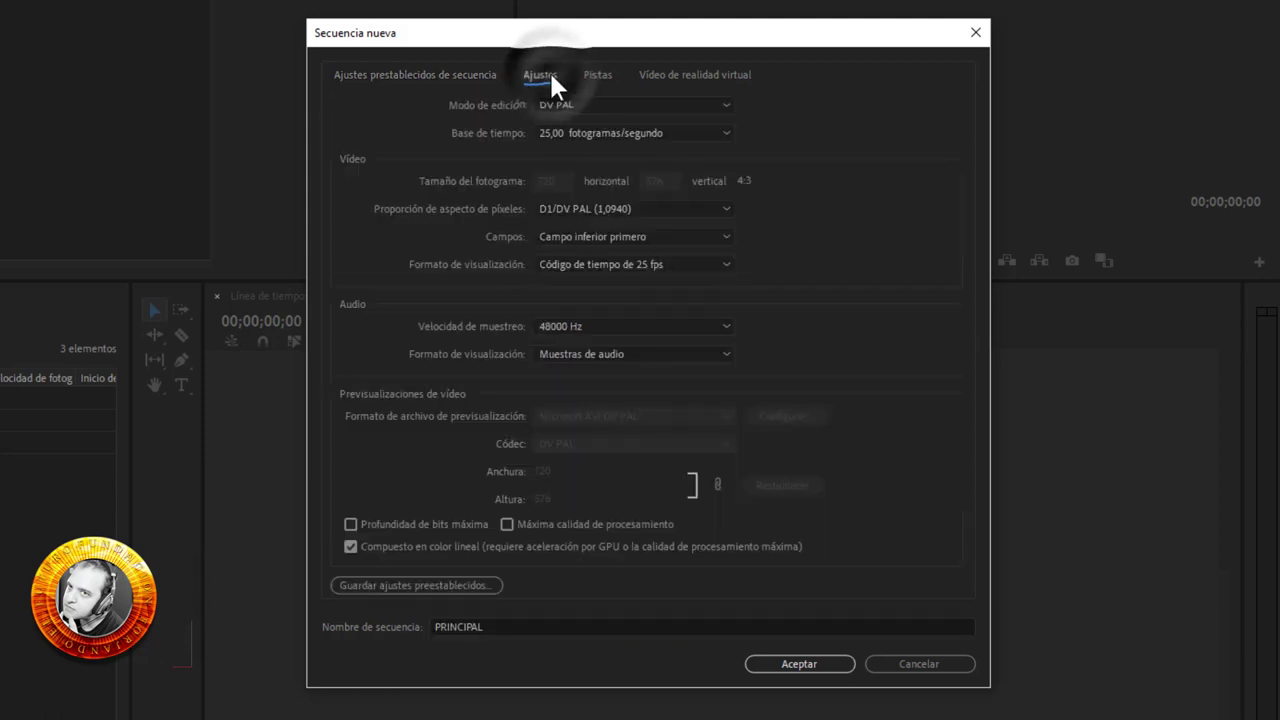
{"action": "left_click", "coordinate": [640, 105]}
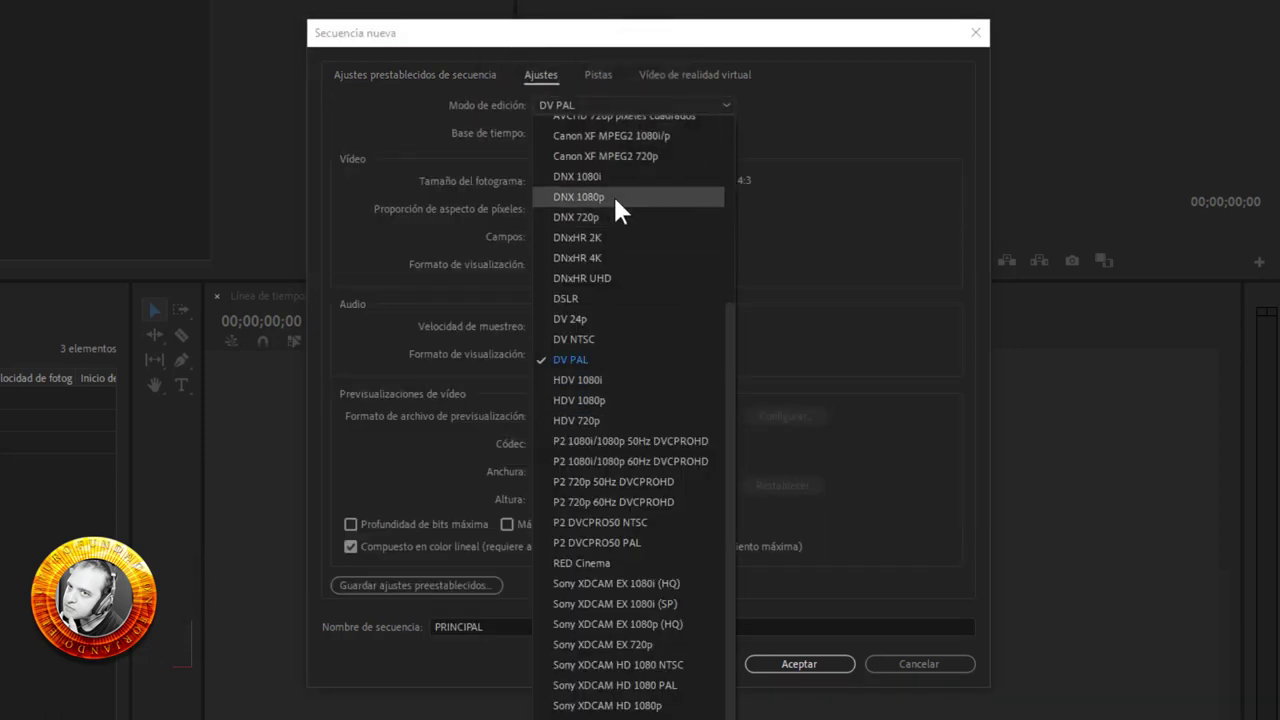
{"action": "left_click", "coordinate": [613, 196]}
{"action": "left_click", "coordinate": [622, 130]}
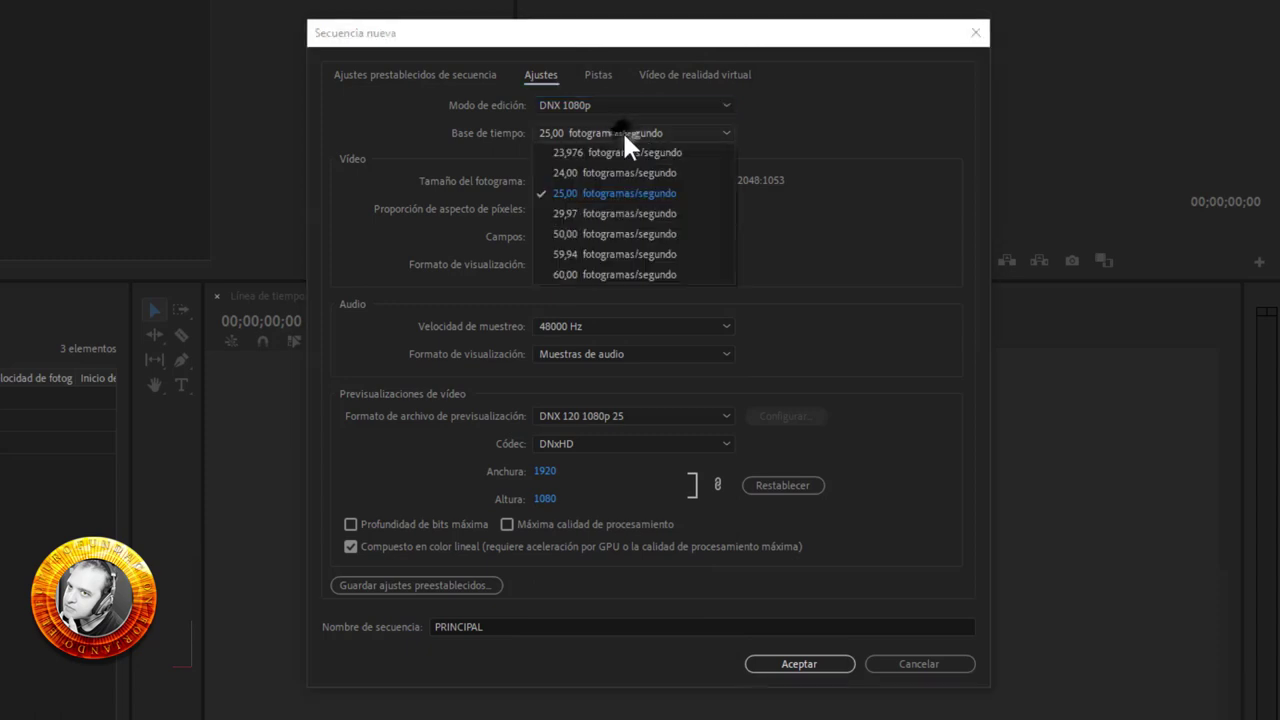
{"action": "left_click", "coordinate": [622, 130]}
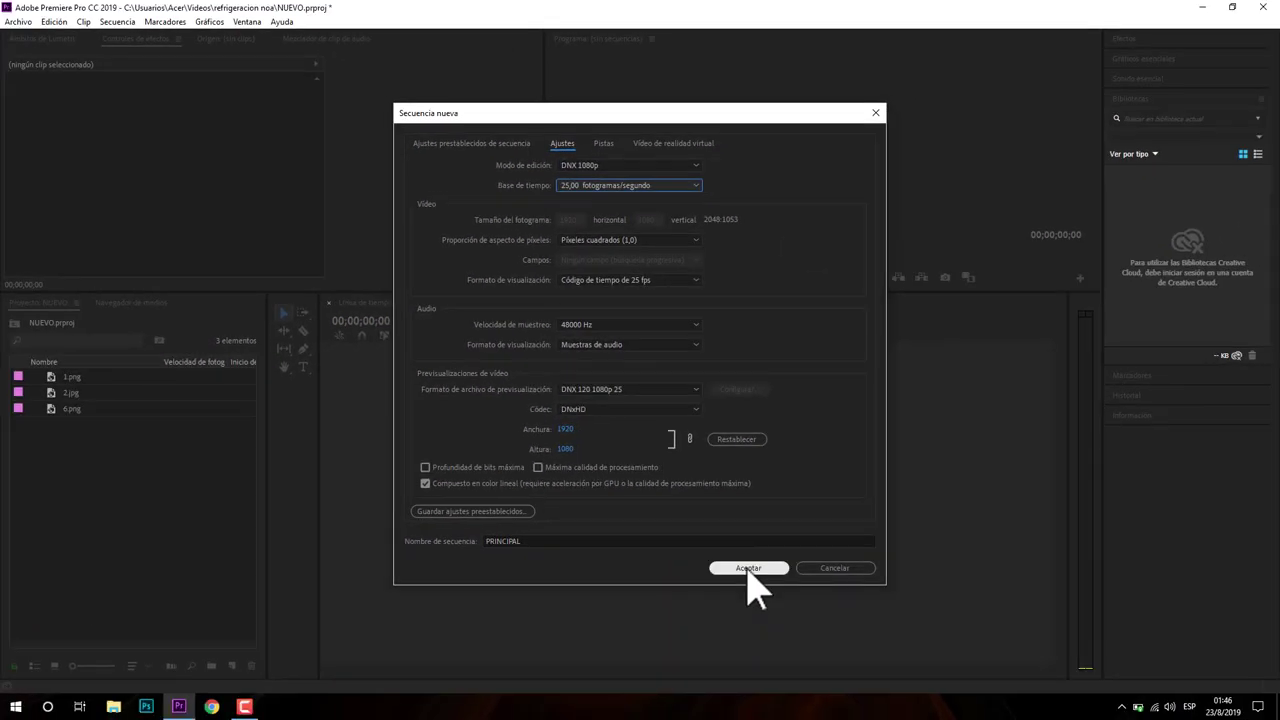
{"action": "left_click", "coordinate": [748, 568]}
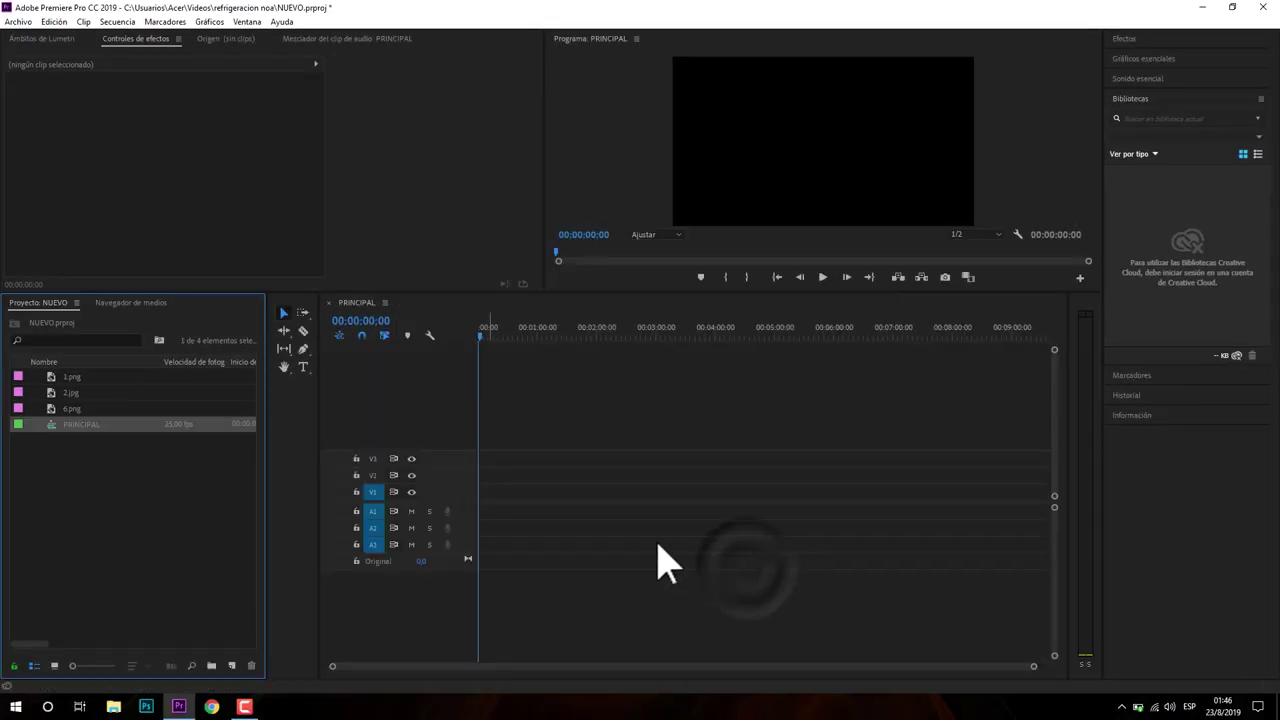
Place 1.png, 2.jpg and 6.png on the V1 track of PRINCIPAL
{"action": "left_click", "coordinate": [85, 408], "text": "shift"}
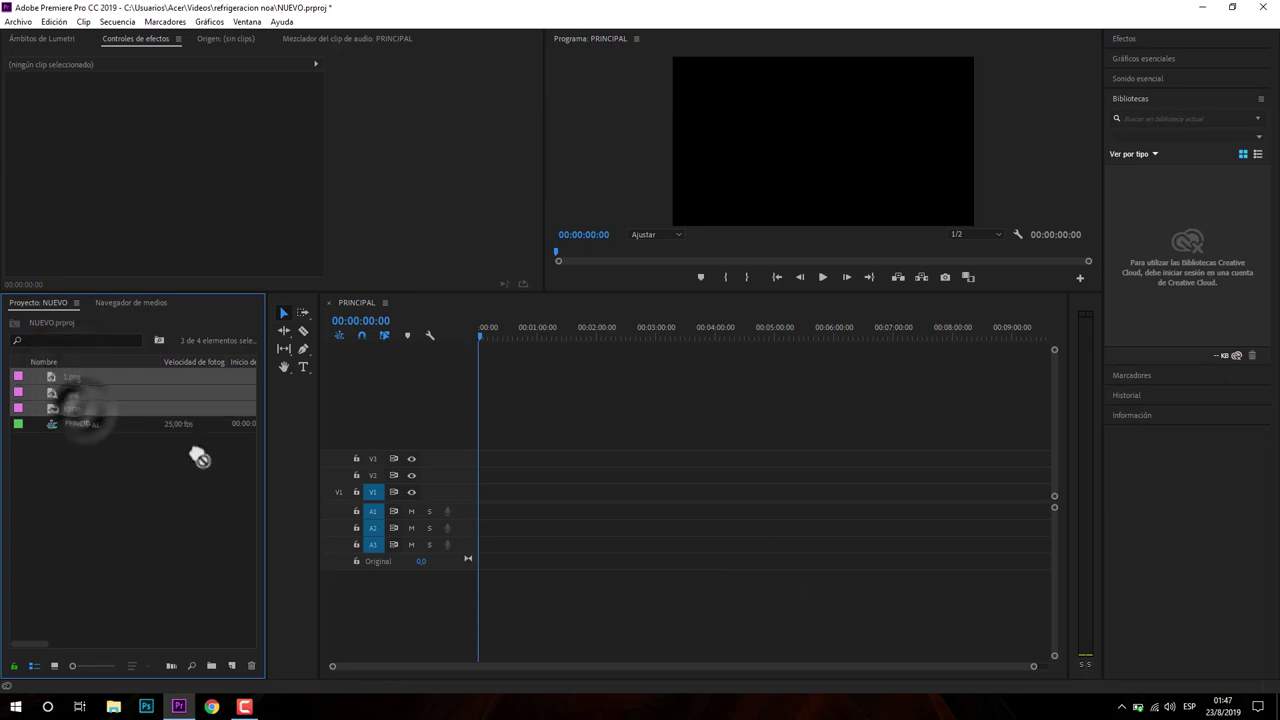
{"action": "left_click_drag", "start_coordinate": [80, 420], "coordinate": [485, 492]}
{"action": "left_click_drag", "start_coordinate": [957, 666], "coordinate": [499, 666]}
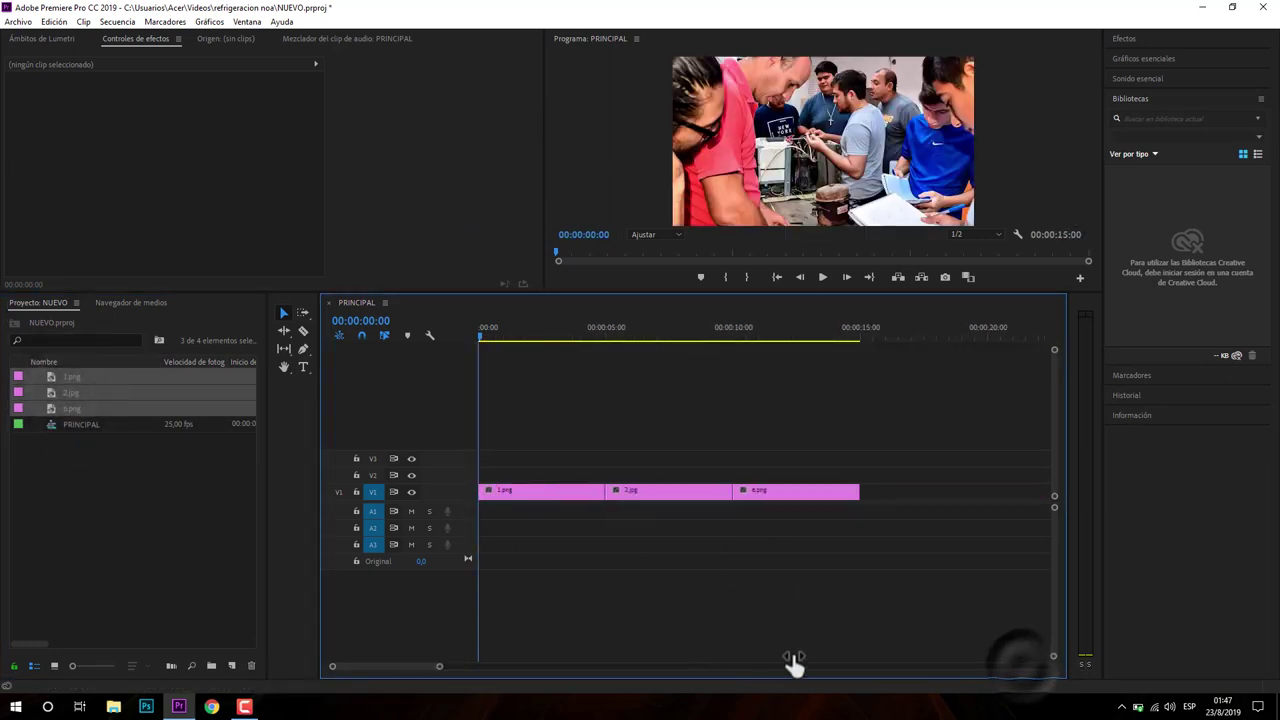
Scale 1.png to 62%, duplicate it onto V2, and scale that copy to 102%
{"action": "left_click", "coordinate": [528, 494]}
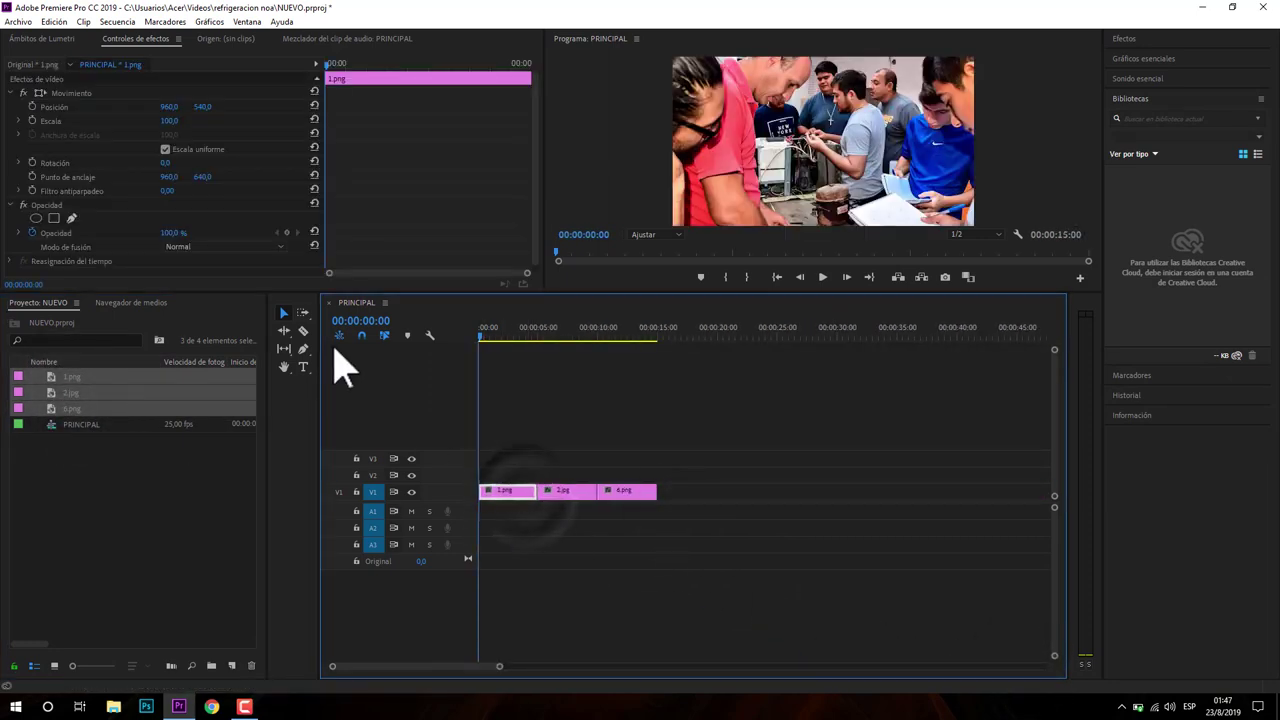
{"action": "left_click_drag", "start_coordinate": [169, 120], "coordinate": [131, 120]}
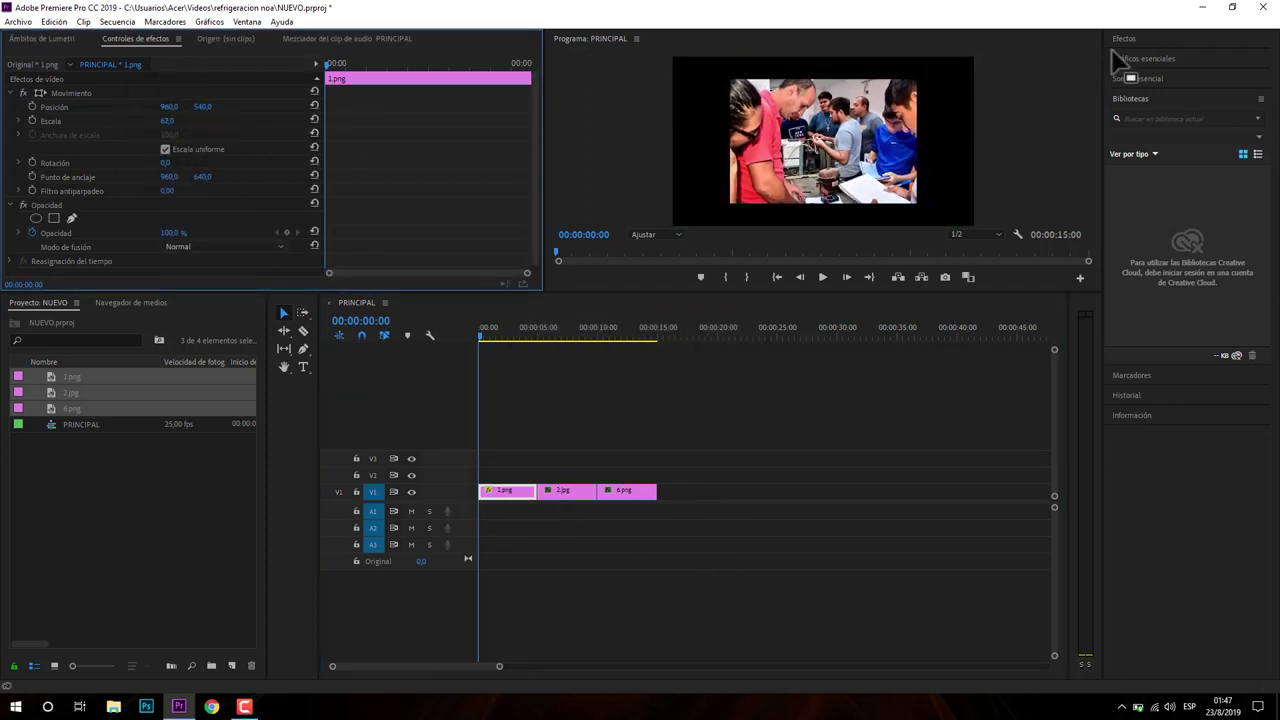
{"action": "left_click_drag", "start_coordinate": [514, 490], "coordinate": [514, 479]}
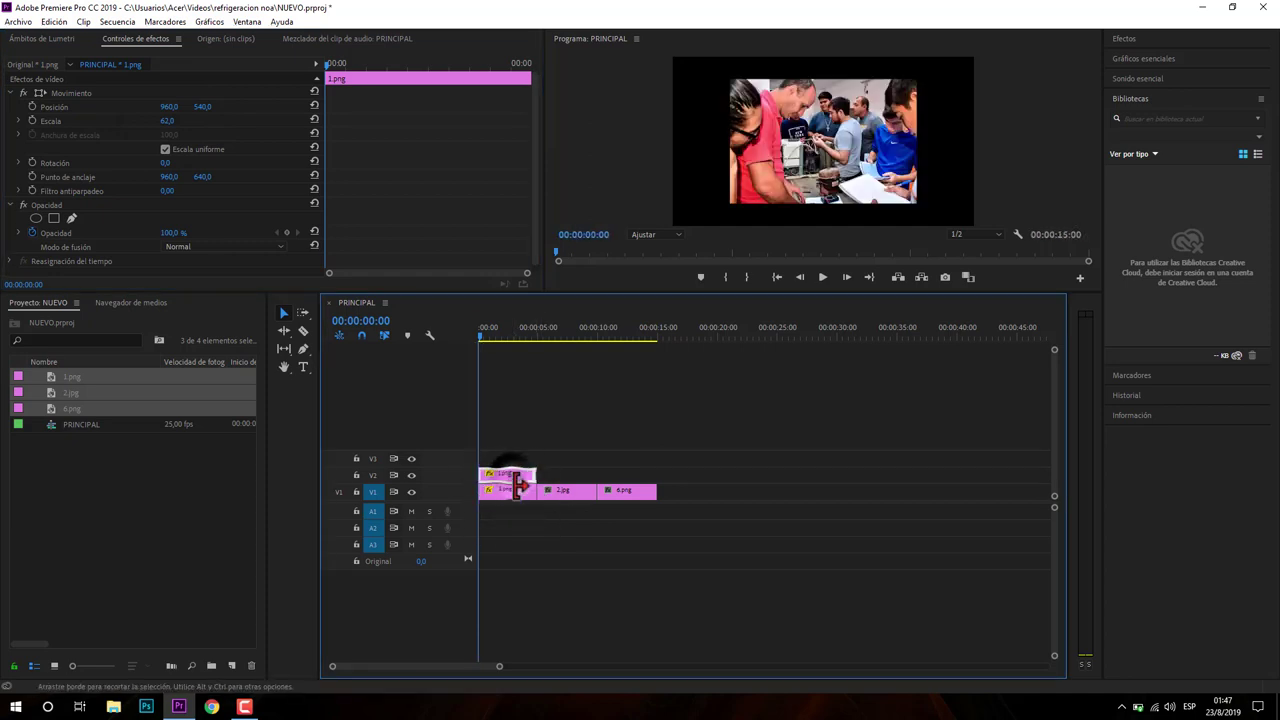
{"action": "left_click_drag", "start_coordinate": [169, 120], "coordinate": [209, 120]}
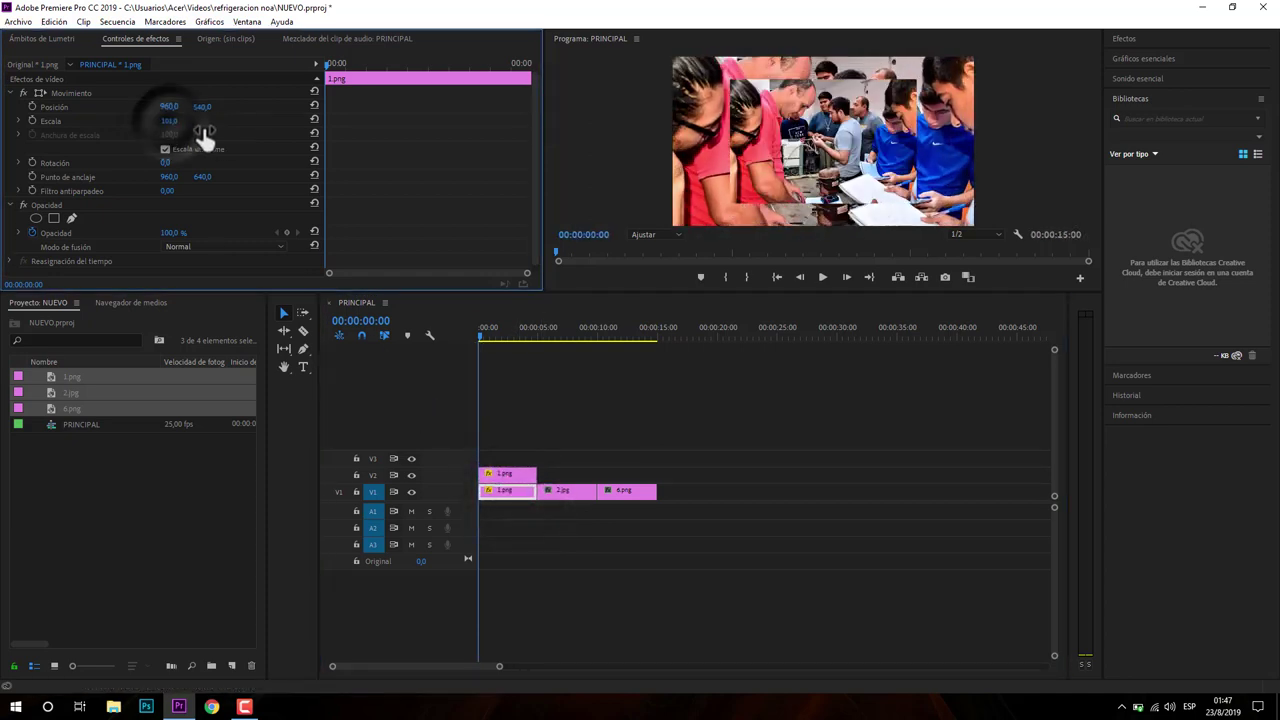
{"action": "left_click", "coordinate": [1124, 38]}
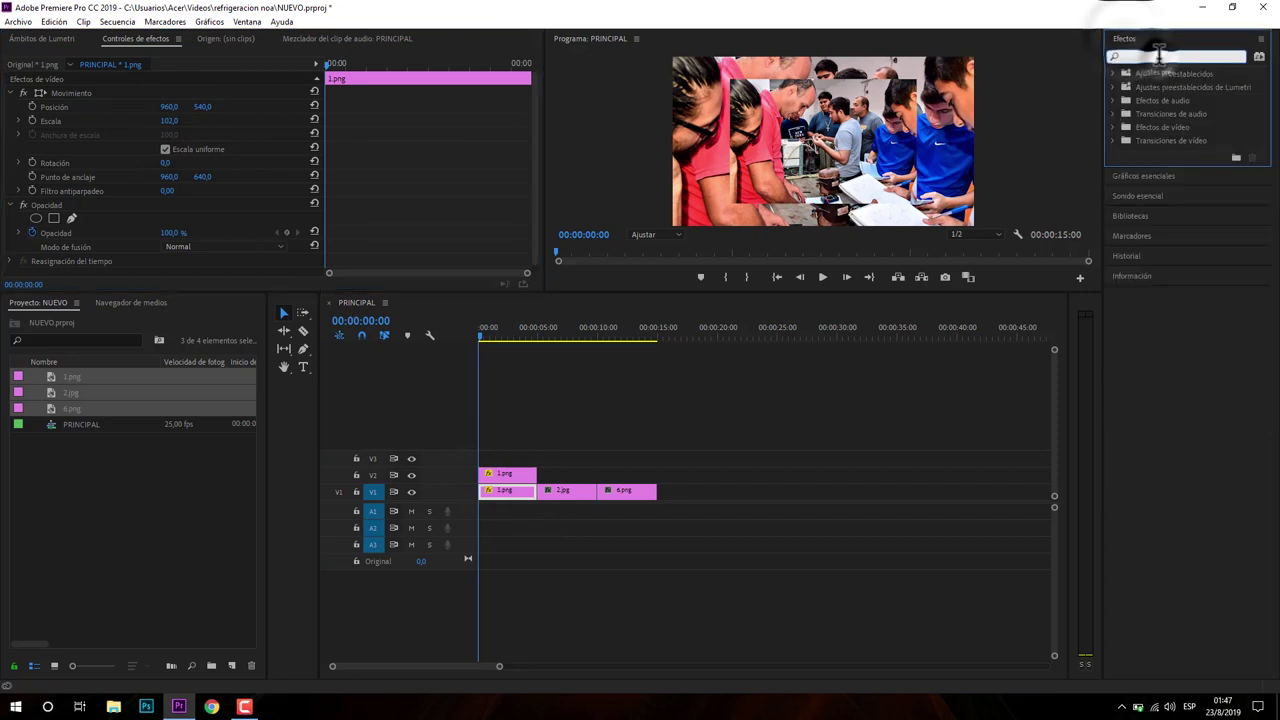
Apply a strong Desenfoque gaussiano to the 1.png clip, keyframing the blur amount at 00:00:04:21
{"action": "type", "text": "DESE"}
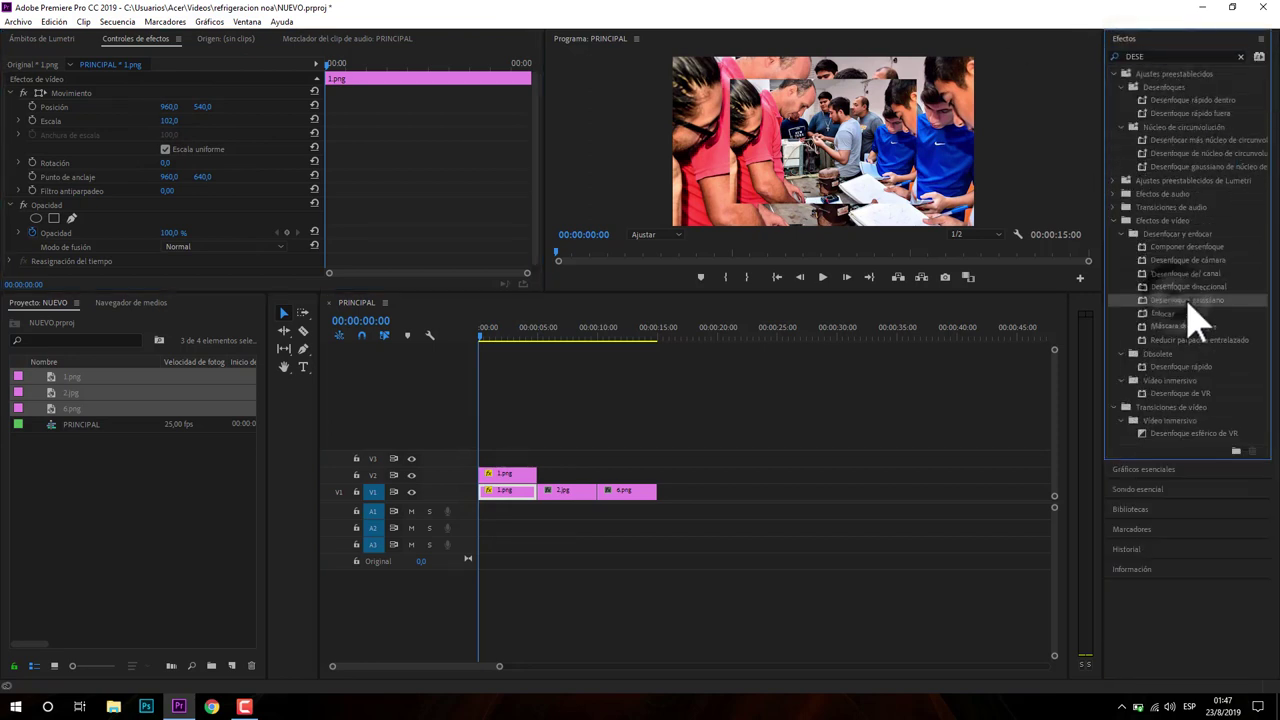
{"action": "left_click_drag", "start_coordinate": [1188, 302], "coordinate": [512, 480]}
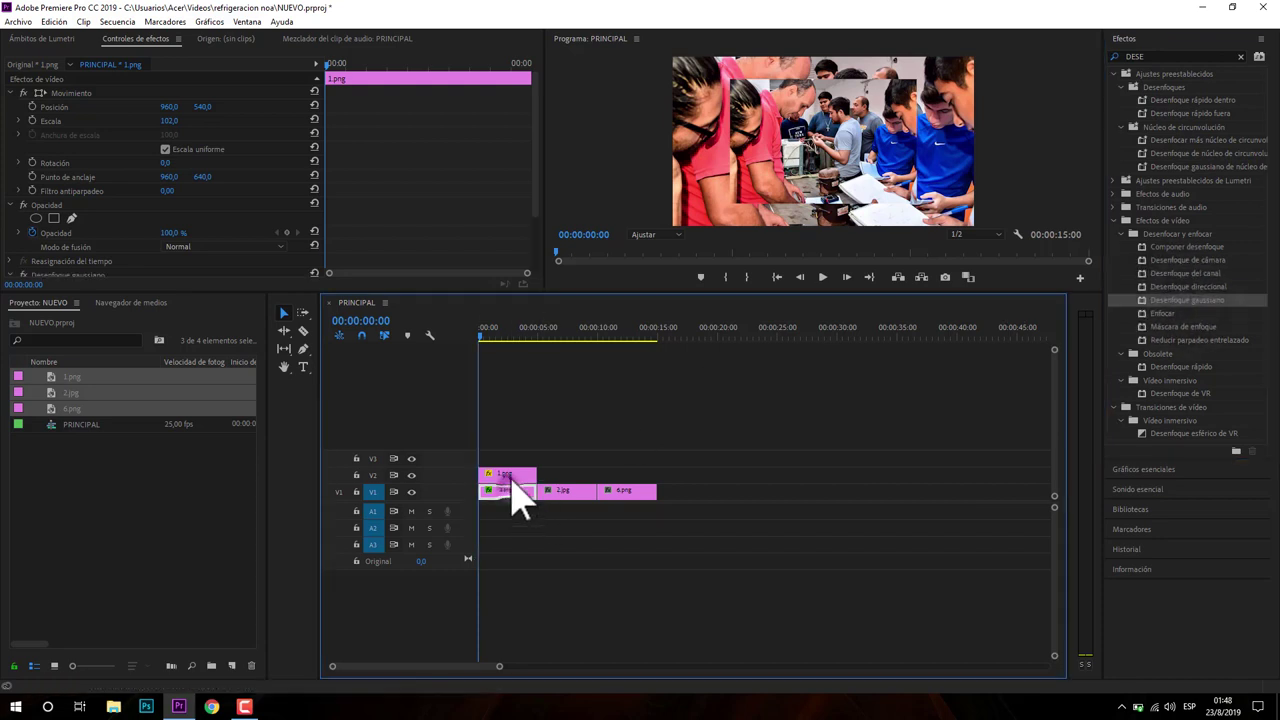
{"action": "scroll", "coordinate": [534, 214], "scroll_direction": "down", "scroll_amount": 2}
{"action": "left_click_drag", "start_coordinate": [165, 227], "coordinate": [210, 233]}
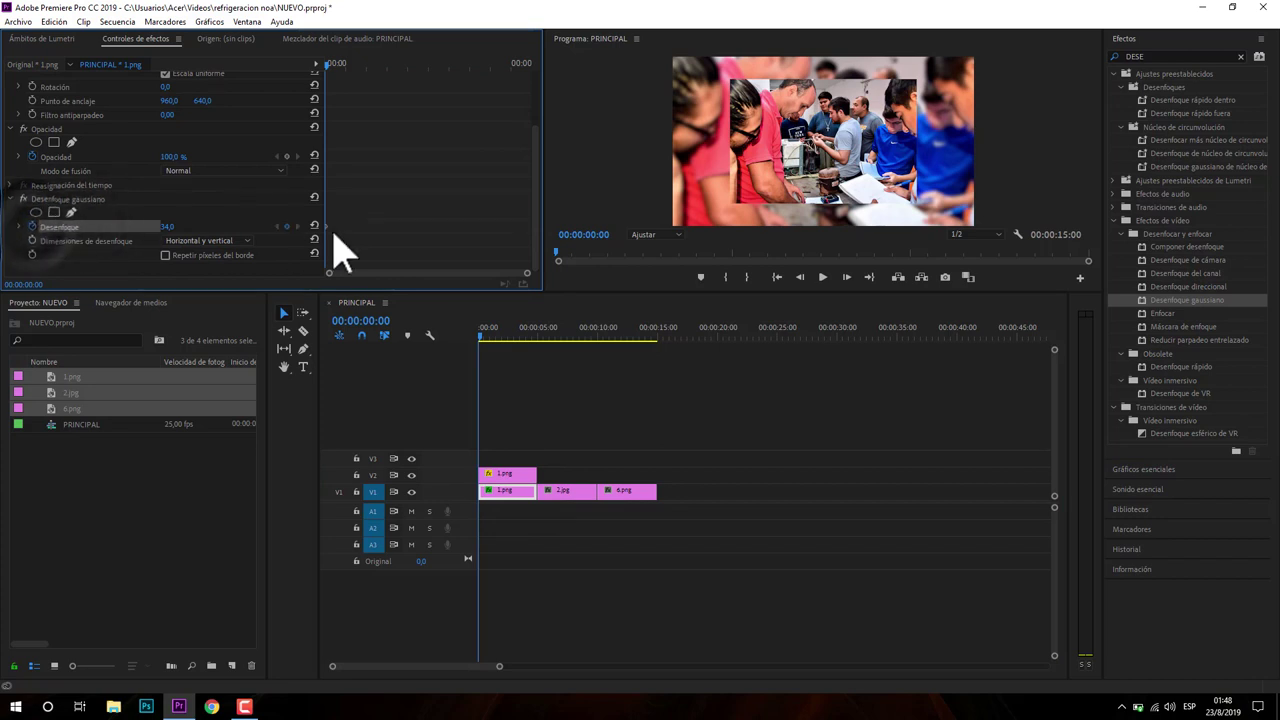
{"action": "left_click_drag", "start_coordinate": [479, 84], "coordinate": [529, 88]}
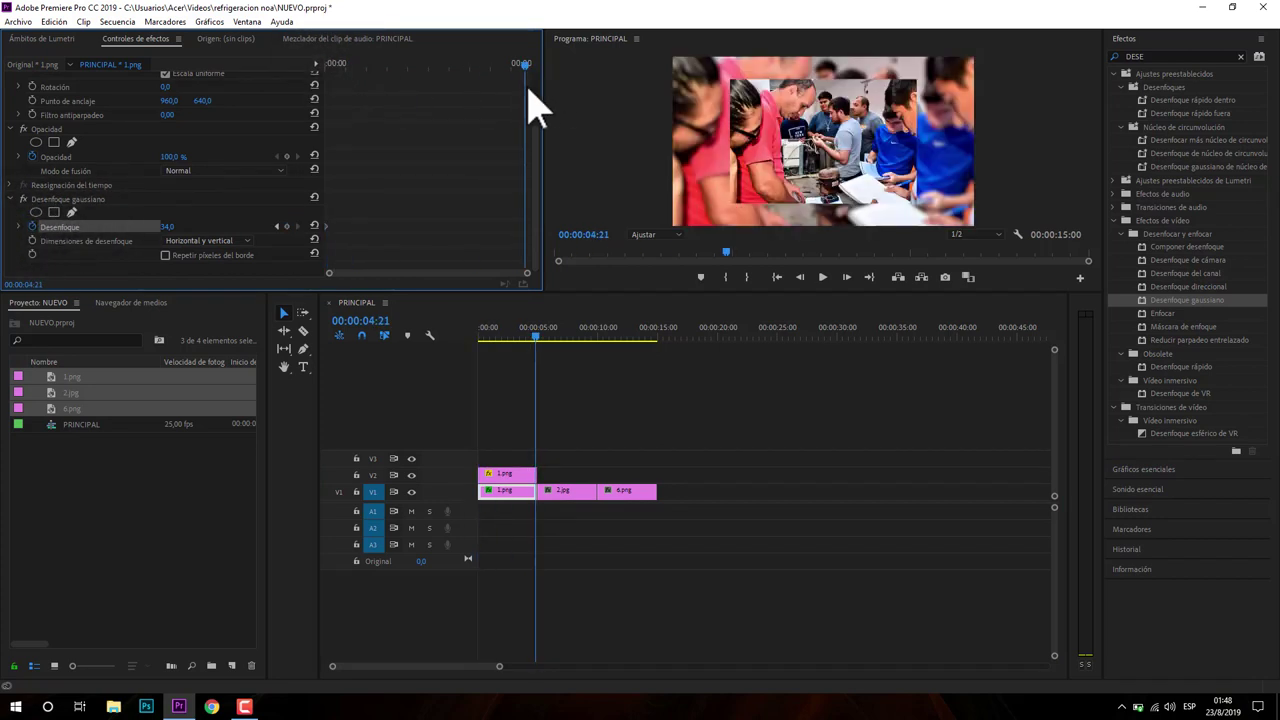
{"action": "left_click_drag", "start_coordinate": [168, 230], "coordinate": [186, 237]}
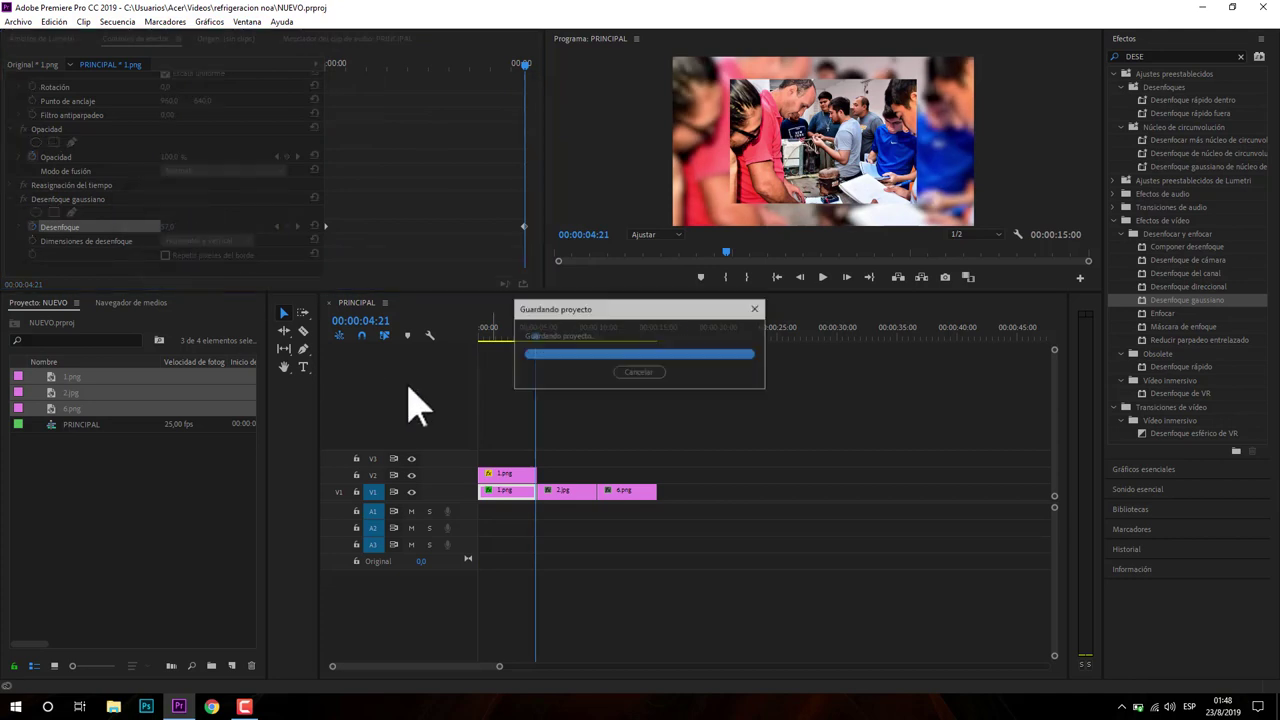
{"action": "left_click", "coordinate": [528, 474]}
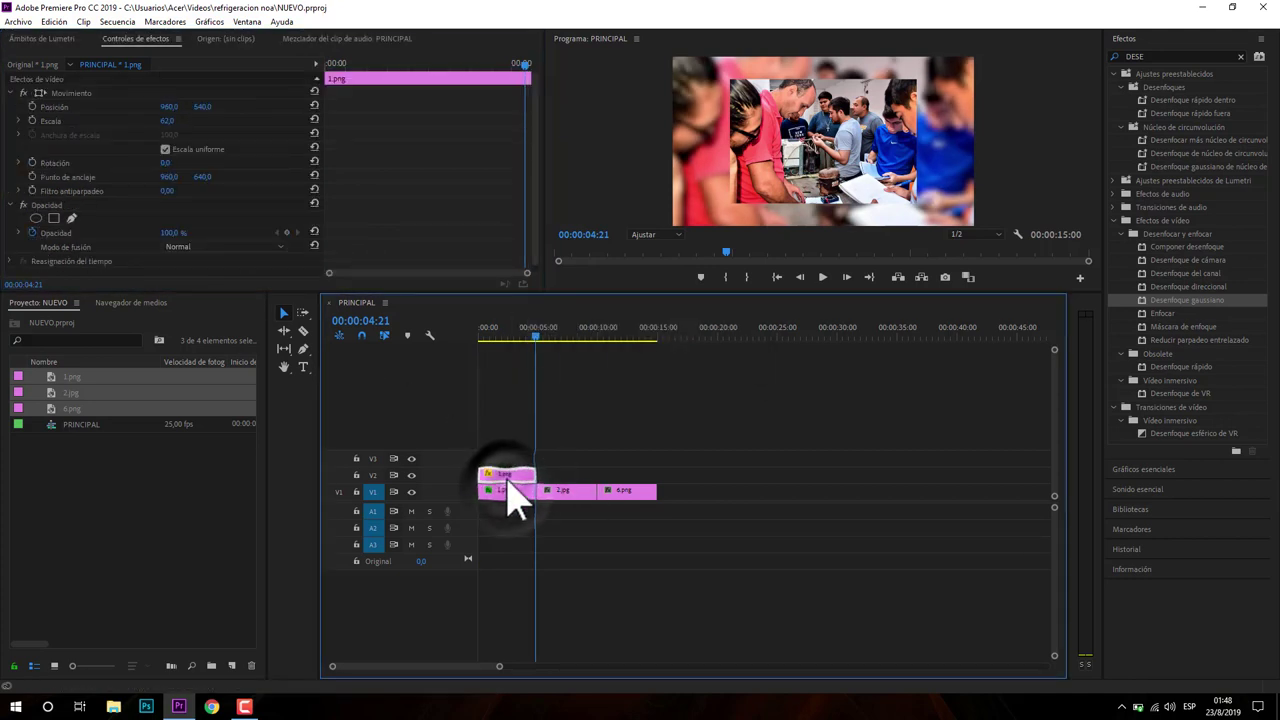
{"action": "left_click", "coordinate": [1165, 55]}
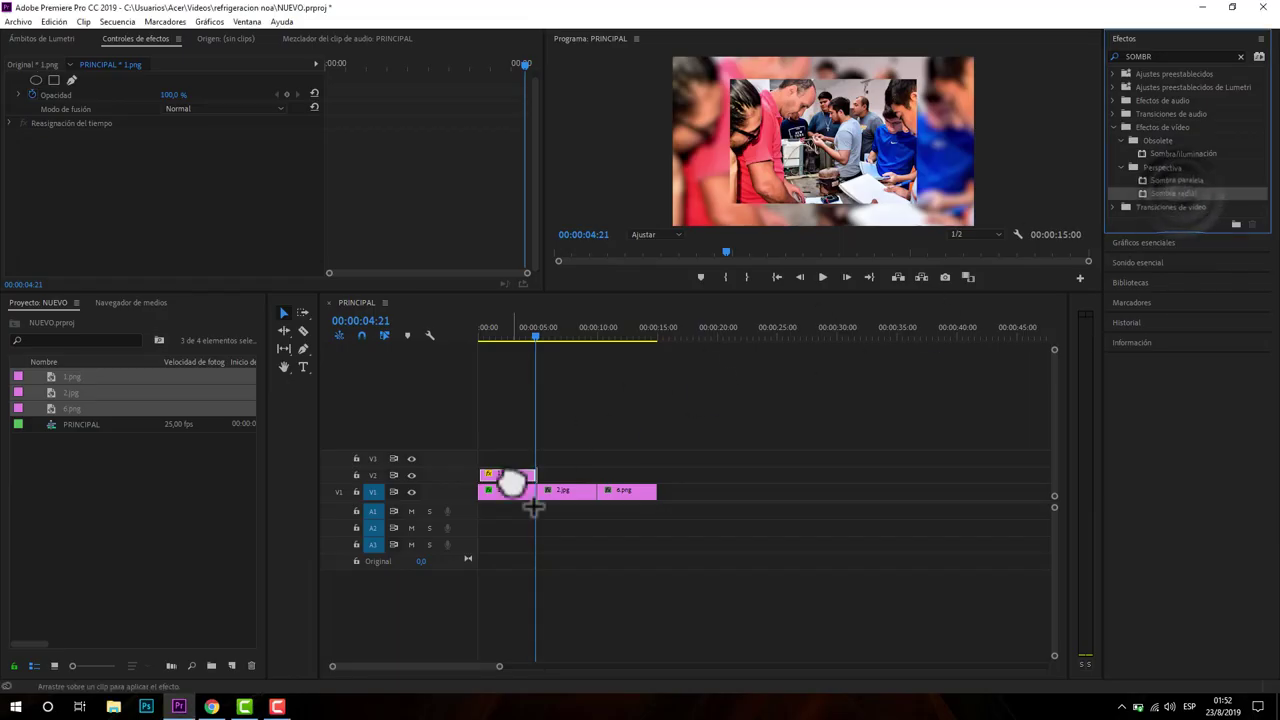
Apply Sombra radial to the top 1.png with white colour, 100% opacity and Resize Layer on
{"action": "left_click_drag", "start_coordinate": [511, 482], "coordinate": [509, 476]}
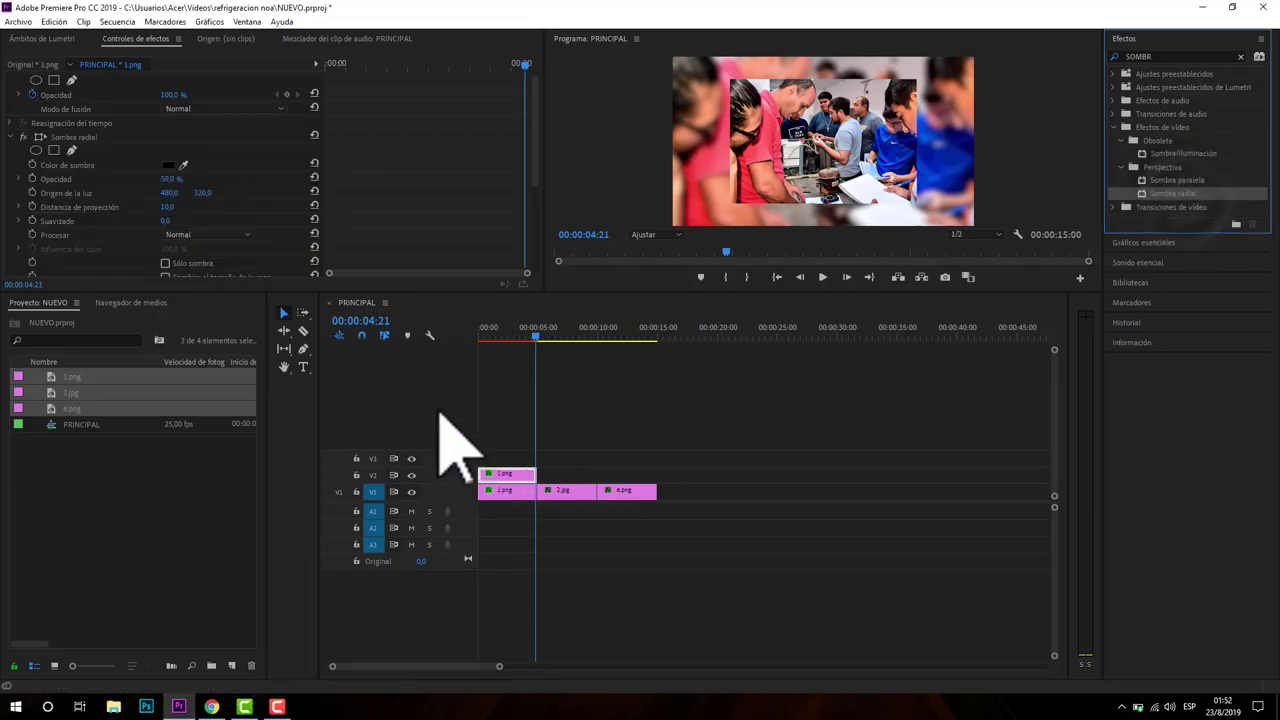
{"action": "left_click", "coordinate": [168, 164]}
{"action": "left_click", "coordinate": [494, 289]}
{"action": "left_click", "coordinate": [791, 276]}
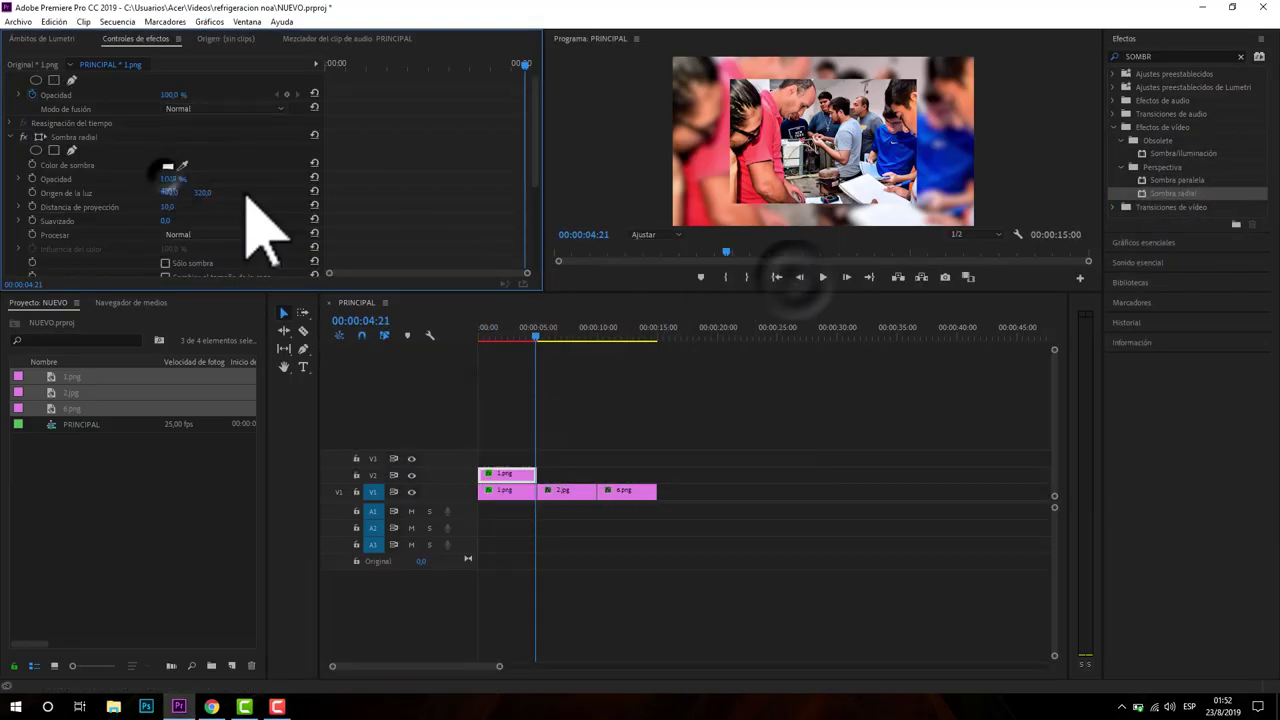
{"action": "left_click_drag", "start_coordinate": [168, 178], "coordinate": [178, 225]}
{"action": "scroll", "coordinate": [188, 230], "scroll_direction": "down", "scroll_amount": 1}
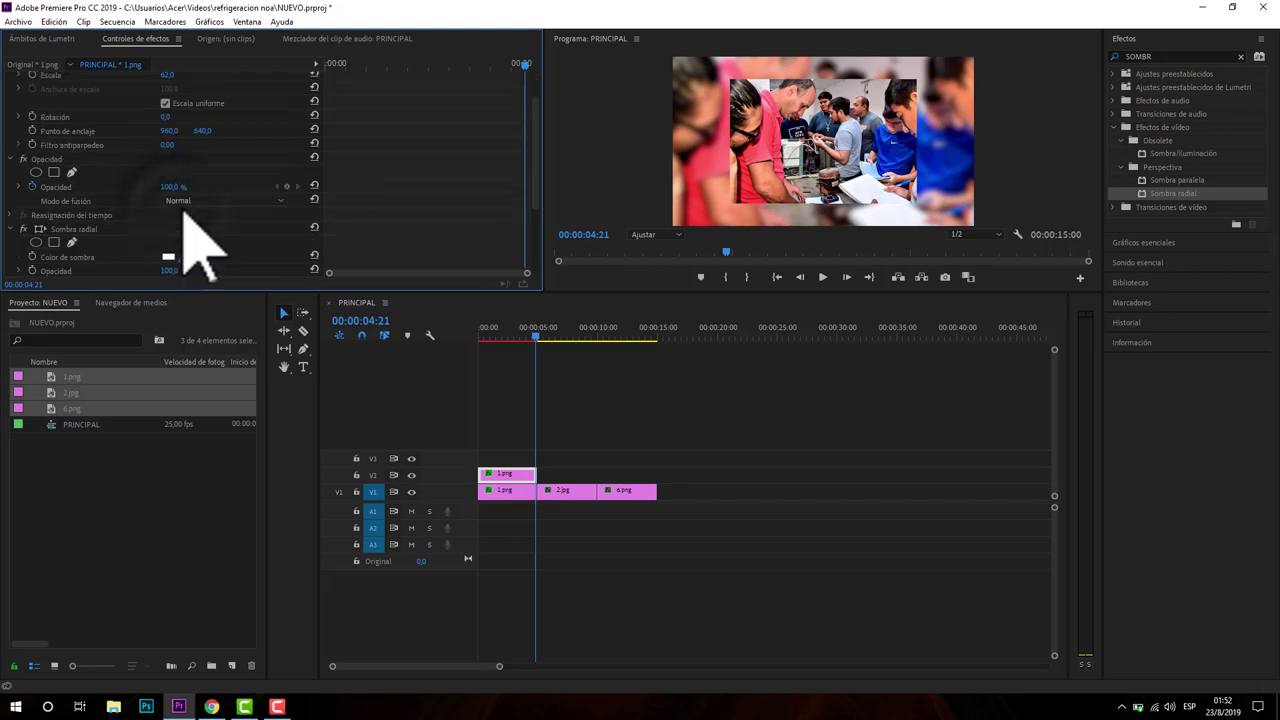
{"action": "left_click", "coordinate": [166, 256]}
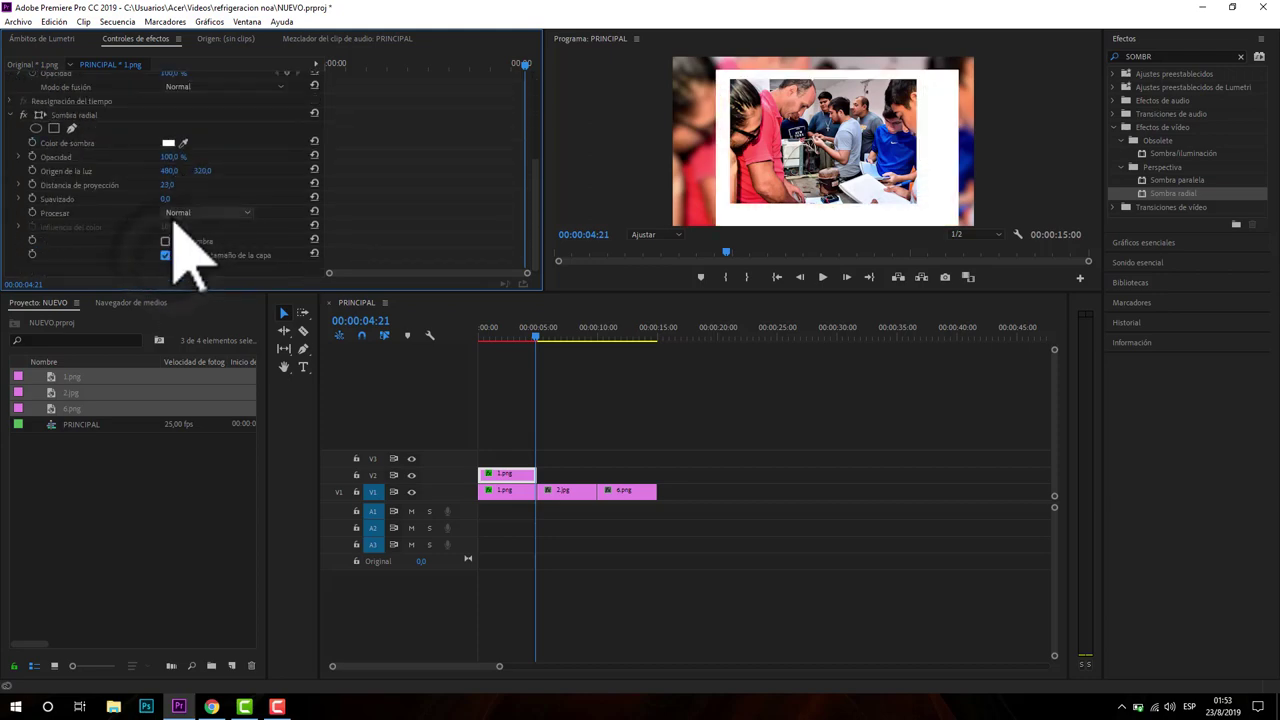
Position the shadow's light source, set projection distance to 11, and save the project
{"action": "left_click_drag", "start_coordinate": [170, 170], "coordinate": [178, 176]}
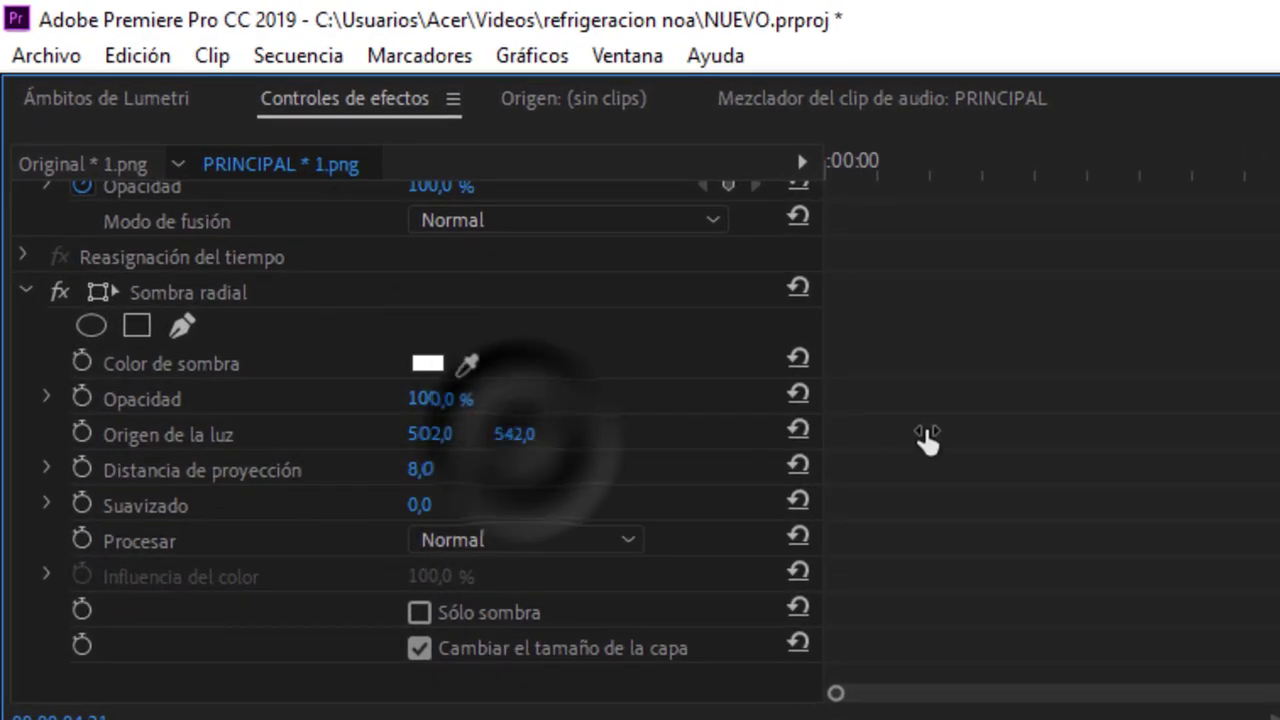
{"action": "left_click_drag", "start_coordinate": [208, 200], "coordinate": [133, 197]}
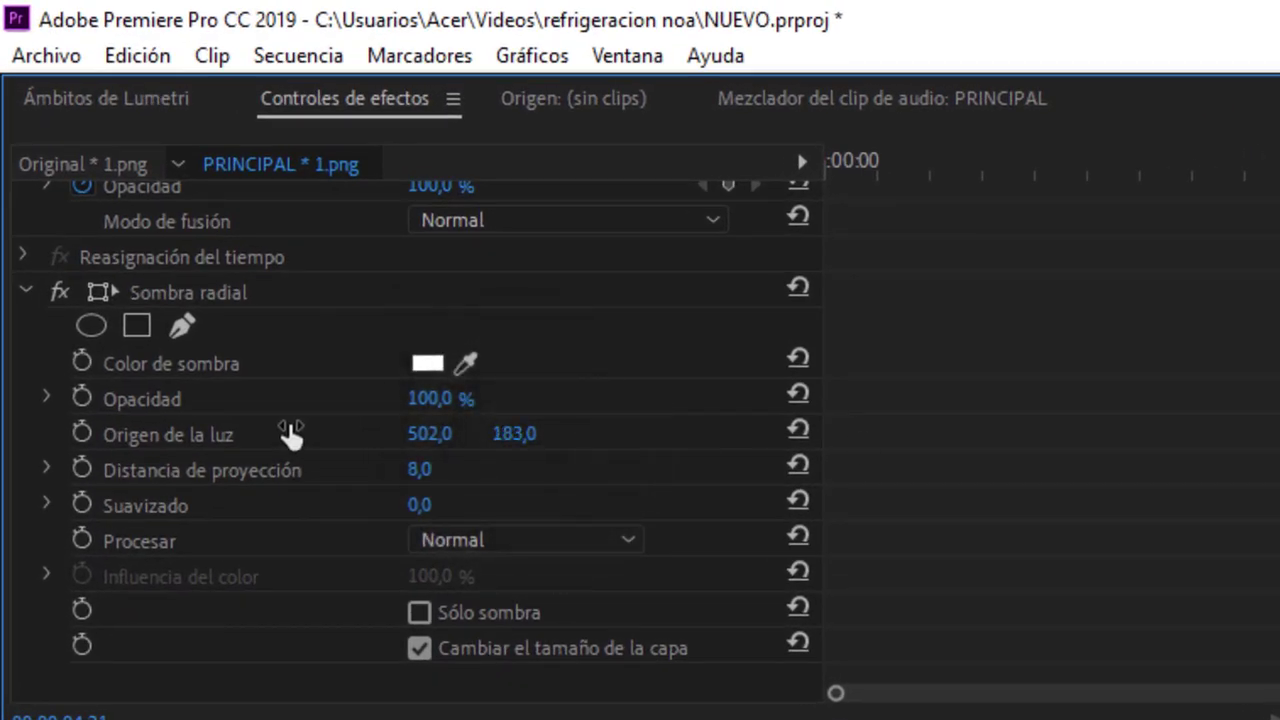
{"action": "left_click_drag", "start_coordinate": [429, 433], "coordinate": [533, 423]}
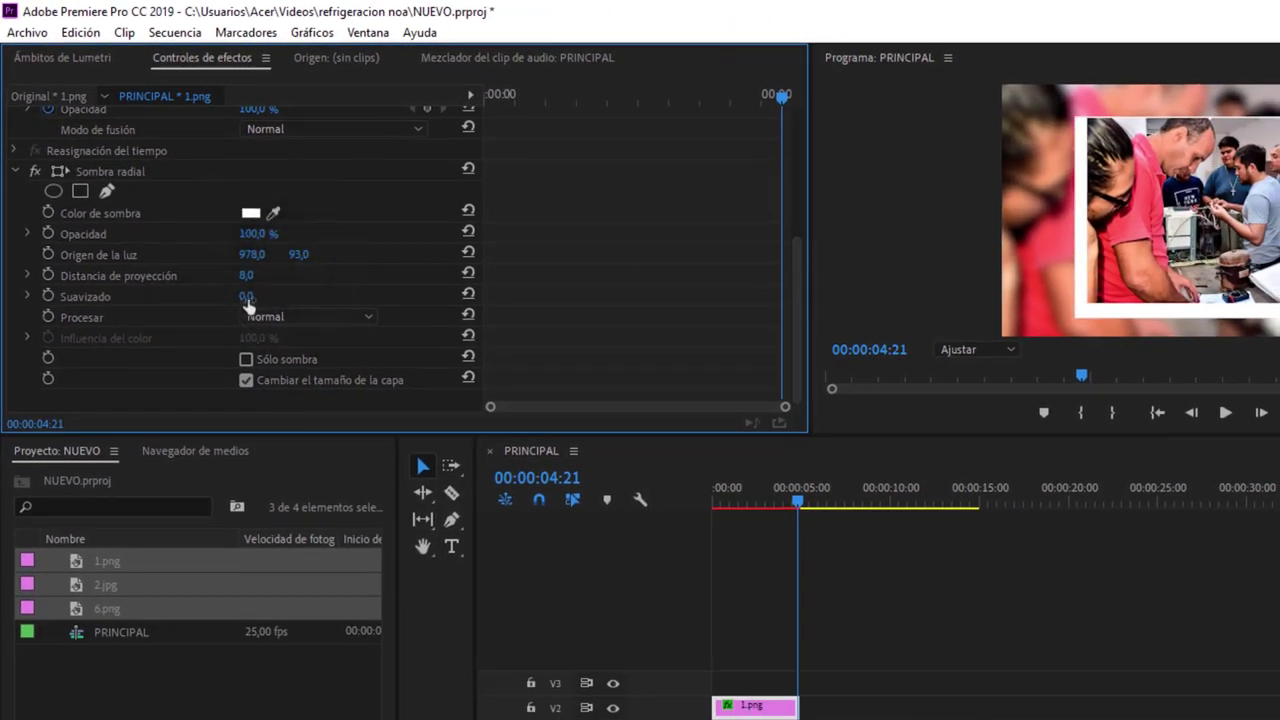
{"action": "mouse_move", "coordinate": [246, 275]}
{"action": "left_mouse_down"}
{"action": "mouse_move", "coordinate": [291, 275]}
{"action": "mouse_move", "coordinate": [236, 279]}
{"action": "left_mouse_up"}
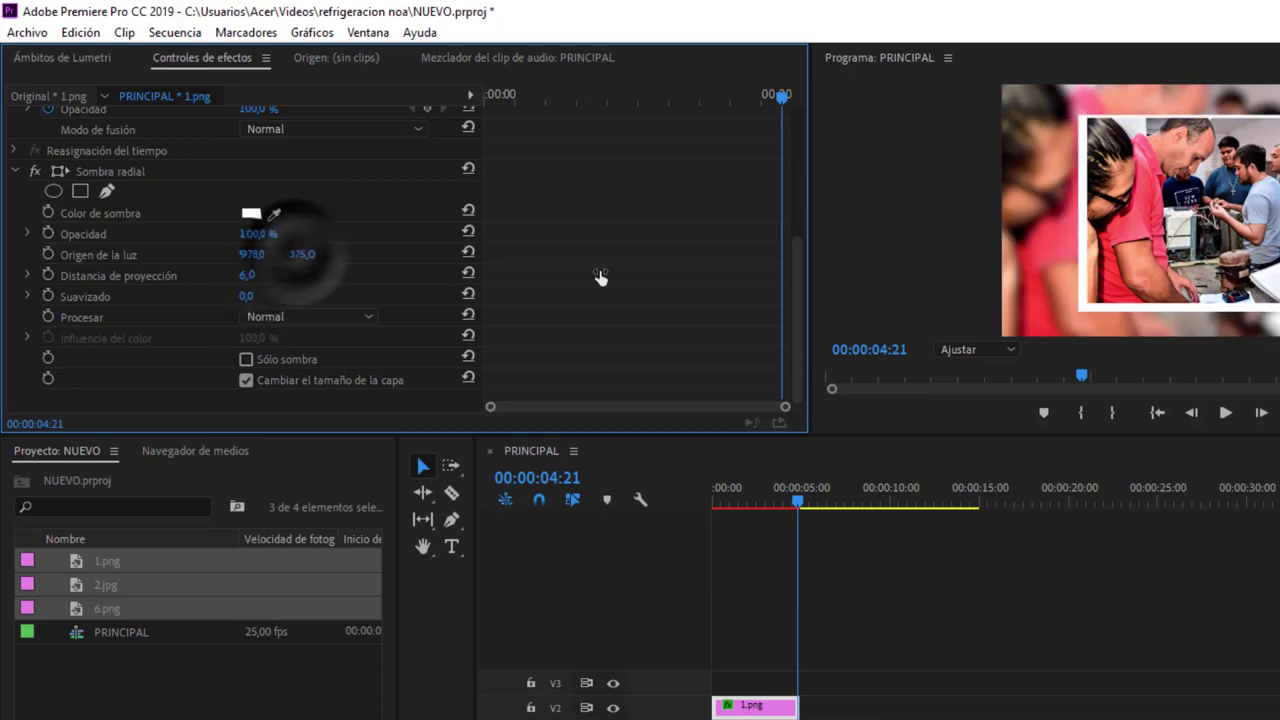
{"action": "key", "text": "ctrl+s"}
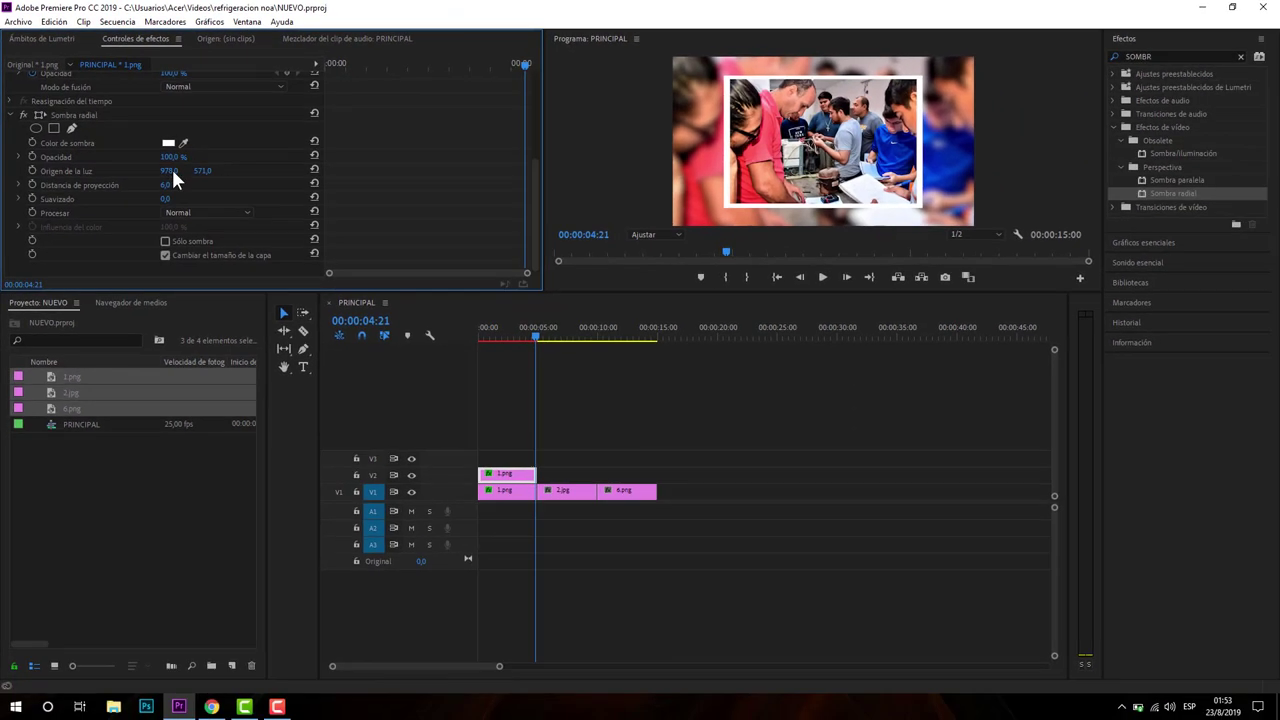
{"action": "left_click_drag", "start_coordinate": [181, 202], "coordinate": [231, 174]}
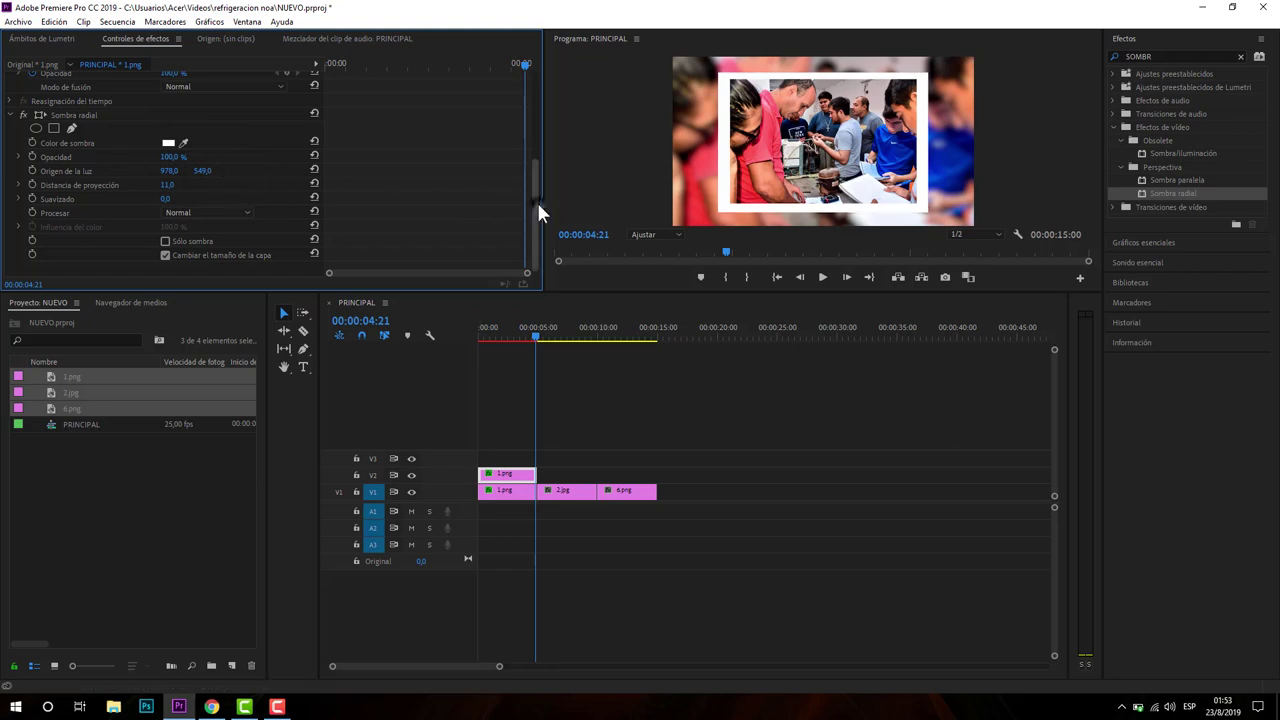
{"action": "left_click_drag", "start_coordinate": [537, 202], "coordinate": [530, 93]}
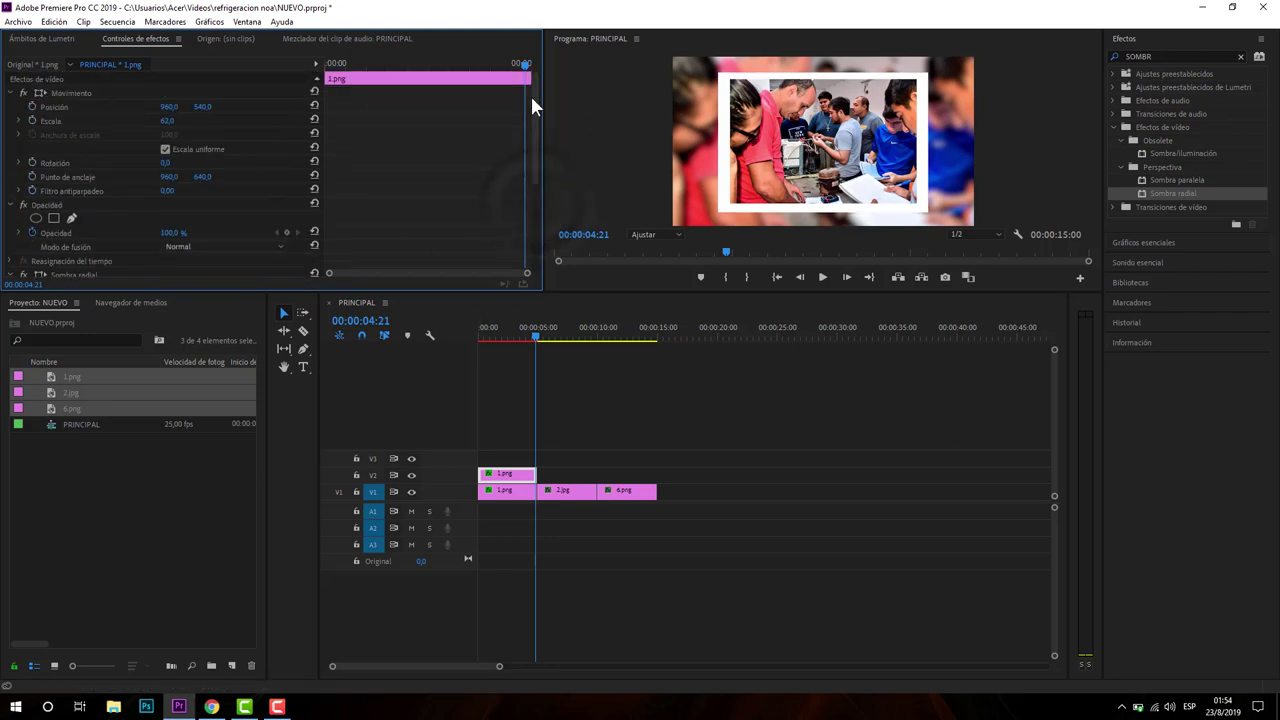
Keyframe the top 1.png's scale, reaching 68 at the clip's end at 04:21
{"action": "left_click", "coordinate": [67, 121]}
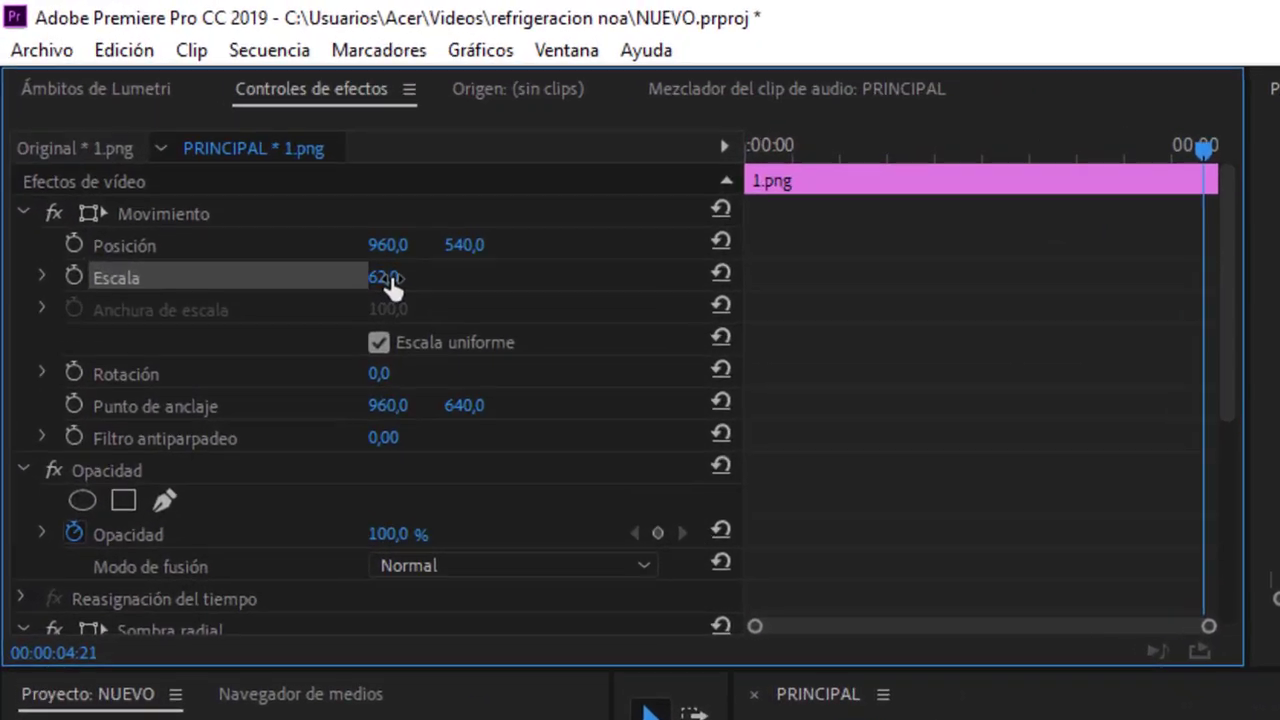
{"action": "left_click_drag", "start_coordinate": [168, 124], "coordinate": [157, 125]}
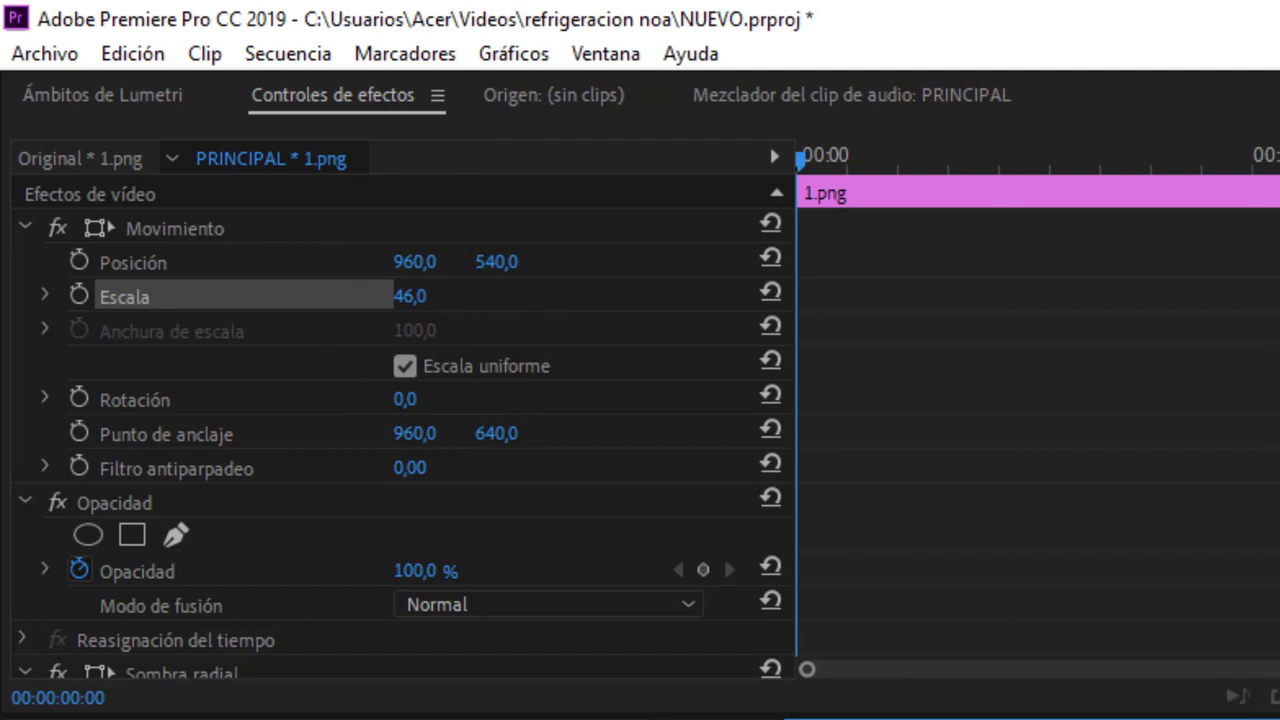
{"action": "left_click", "coordinate": [79, 295]}
{"action": "left_click_drag", "start_coordinate": [808, 158], "coordinate": [749, 102]}
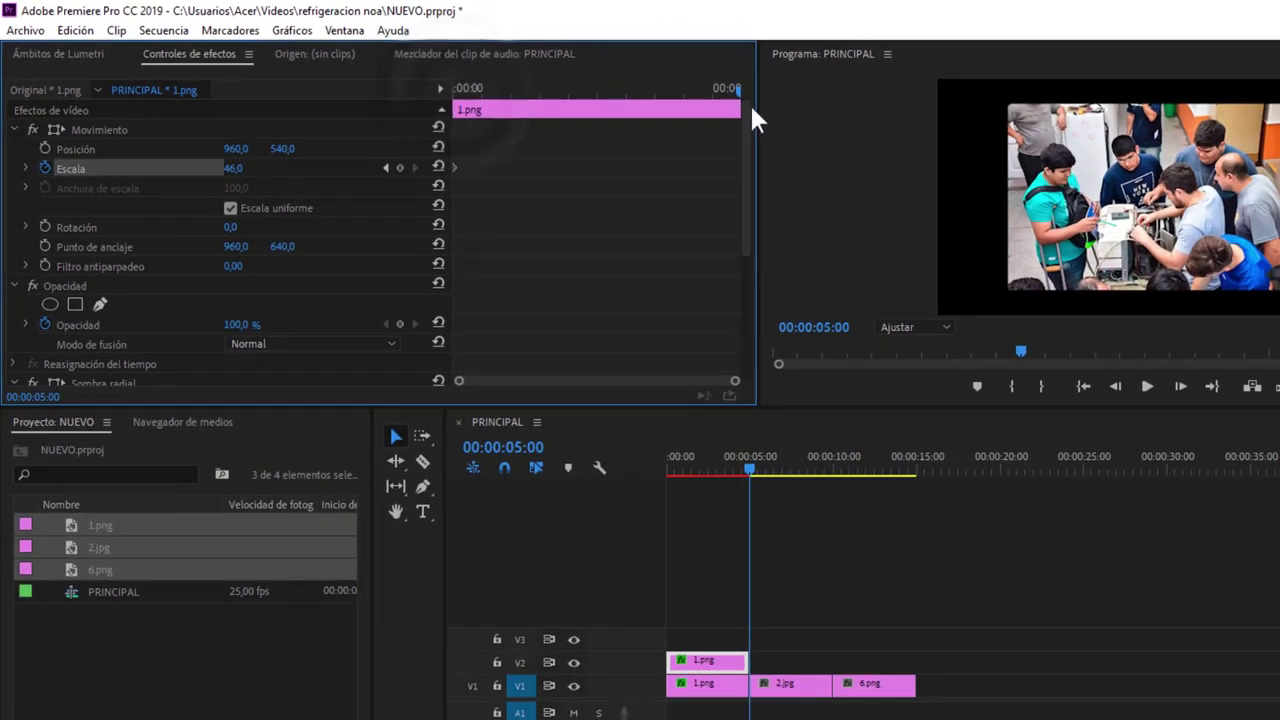
{"action": "left_click", "coordinate": [733, 89]}
{"action": "left_click_drag", "start_coordinate": [235, 168], "coordinate": [263, 172]}
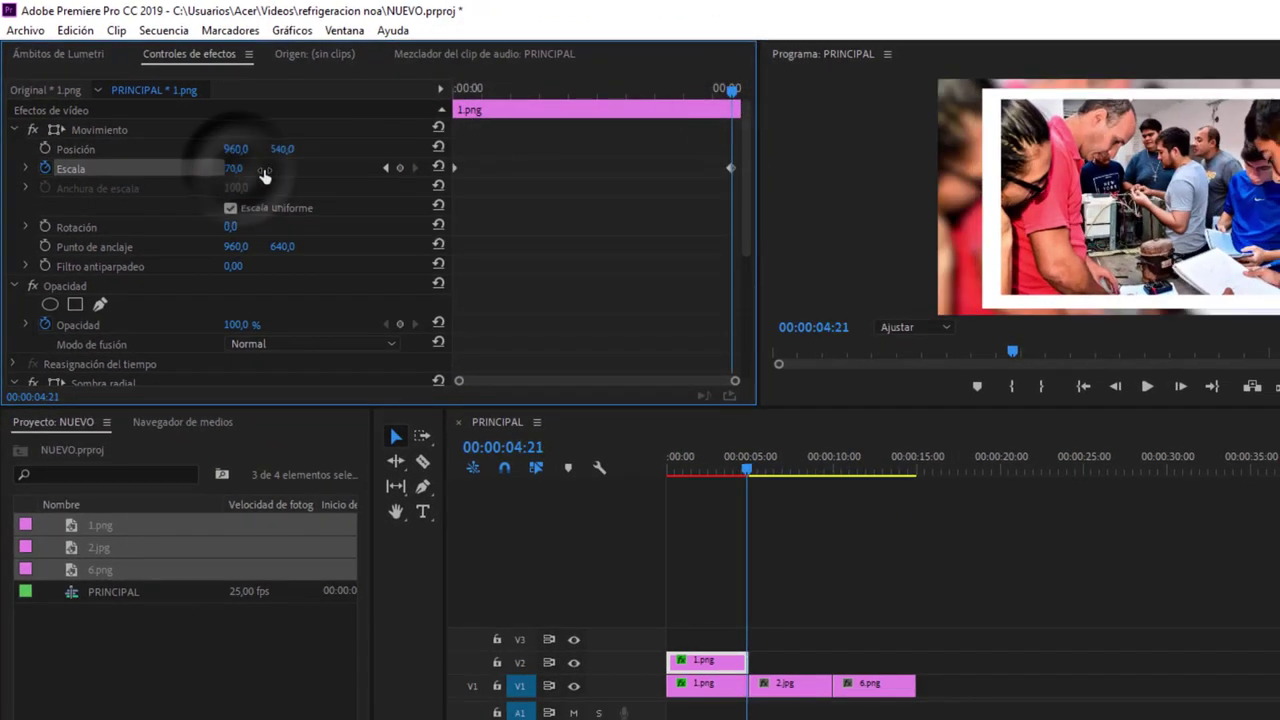
{"action": "left_click_drag", "start_coordinate": [733, 96], "coordinate": [430, 125]}
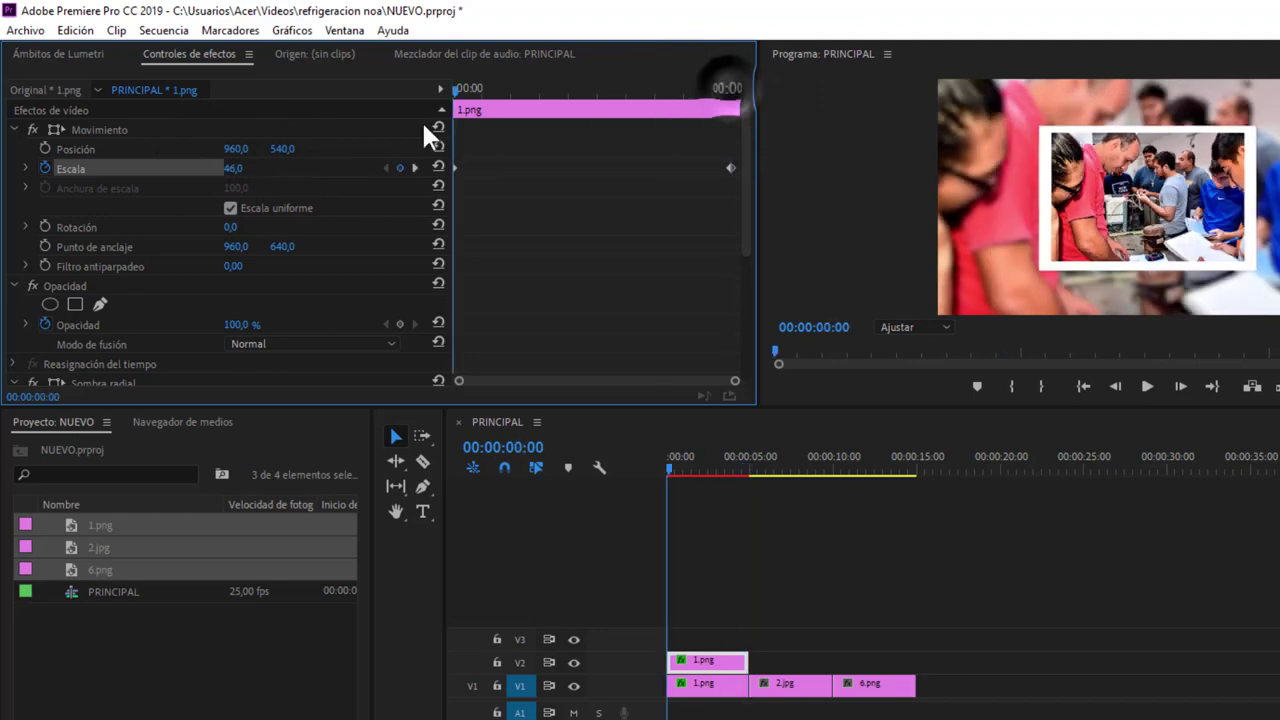
Keyframe the top photo's rotation from a tilt at the start to 4° at 04:21
{"action": "left_click", "coordinate": [45, 227]}
{"action": "left_click_drag", "start_coordinate": [230, 227], "coordinate": [250, 232]}
{"action": "left_click_drag", "start_coordinate": [455, 88], "coordinate": [731, 88]}
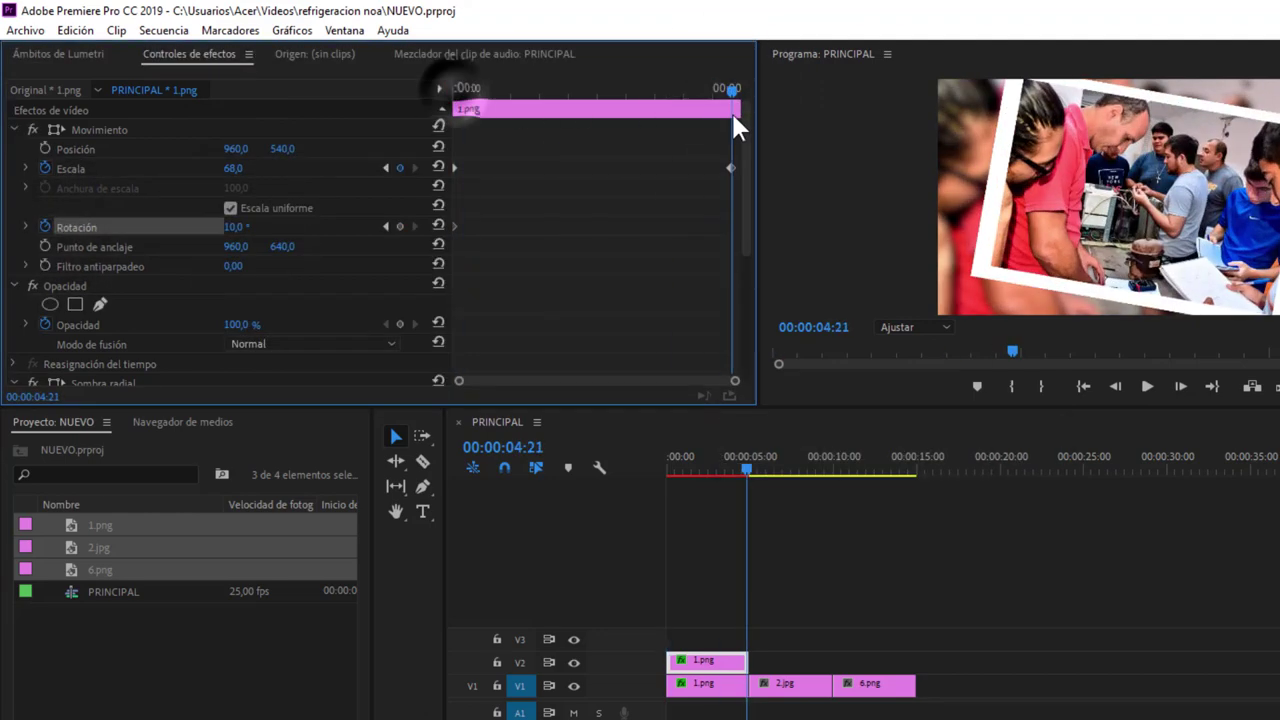
{"action": "left_click_drag", "start_coordinate": [233, 228], "coordinate": [223, 234]}
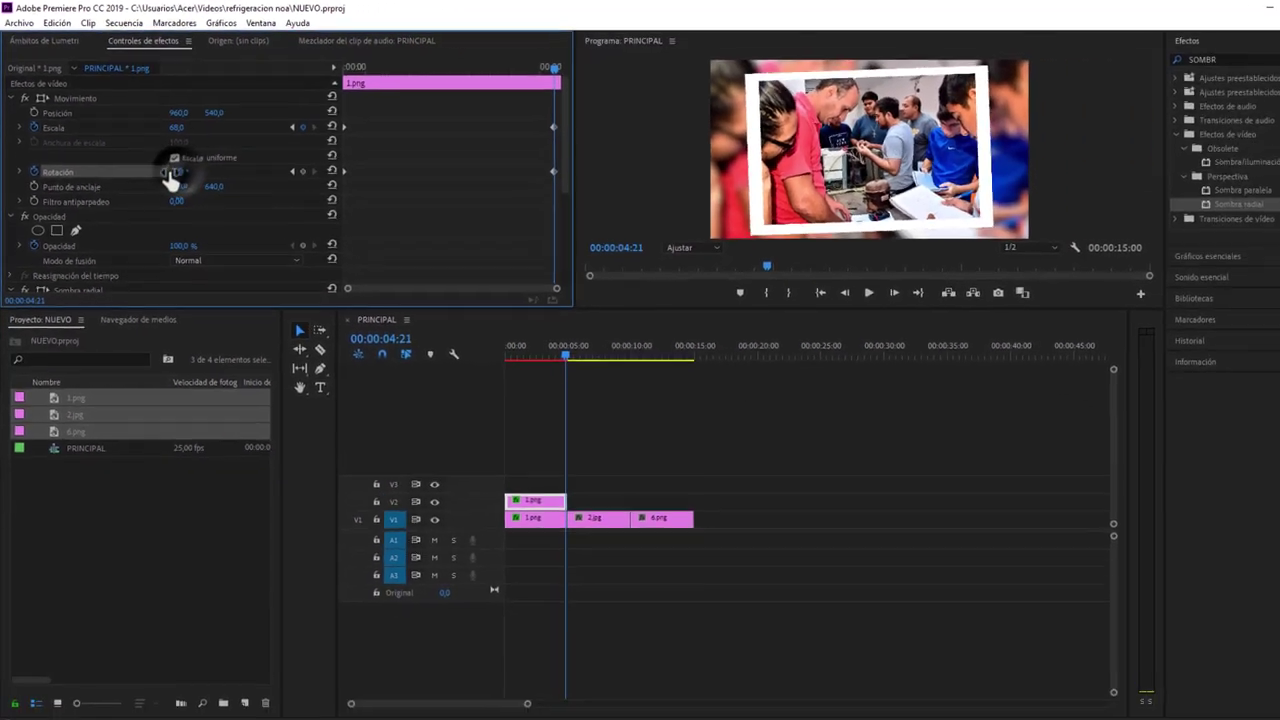
{"action": "left_click_drag", "start_coordinate": [172, 176], "coordinate": [170, 172]}
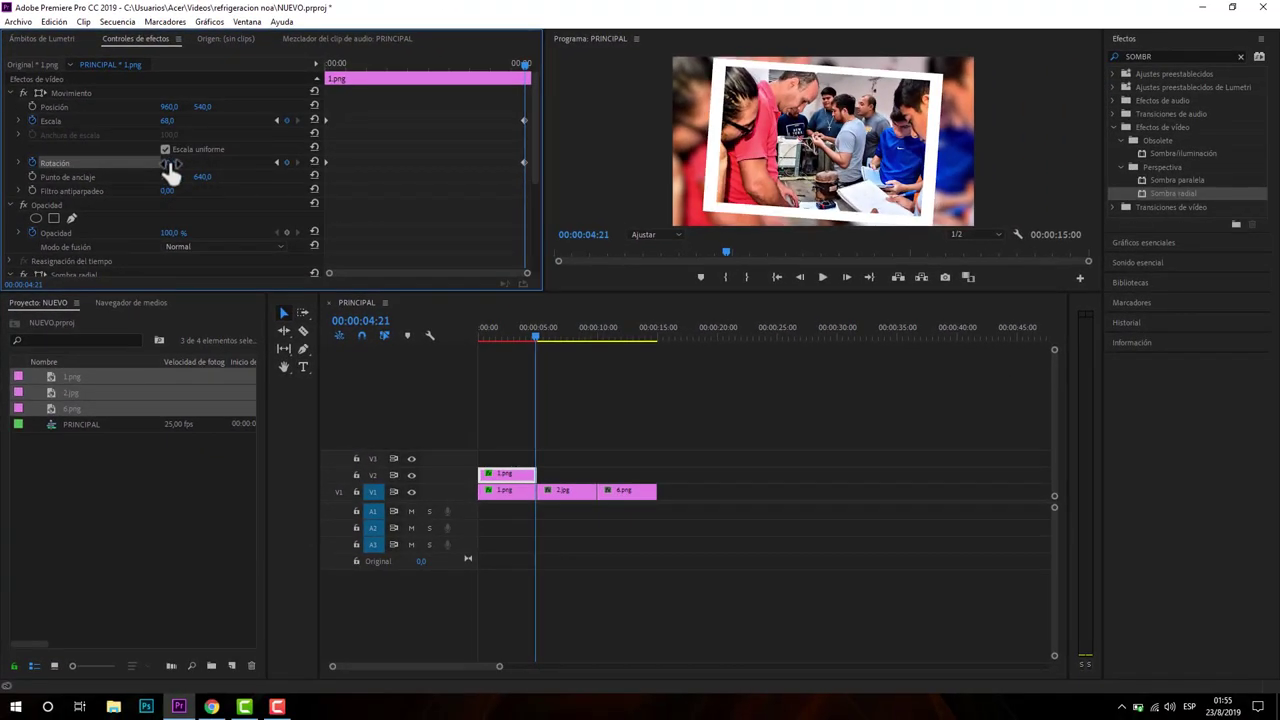
{"action": "left_click_drag", "start_coordinate": [532, 338], "coordinate": [492, 338]}
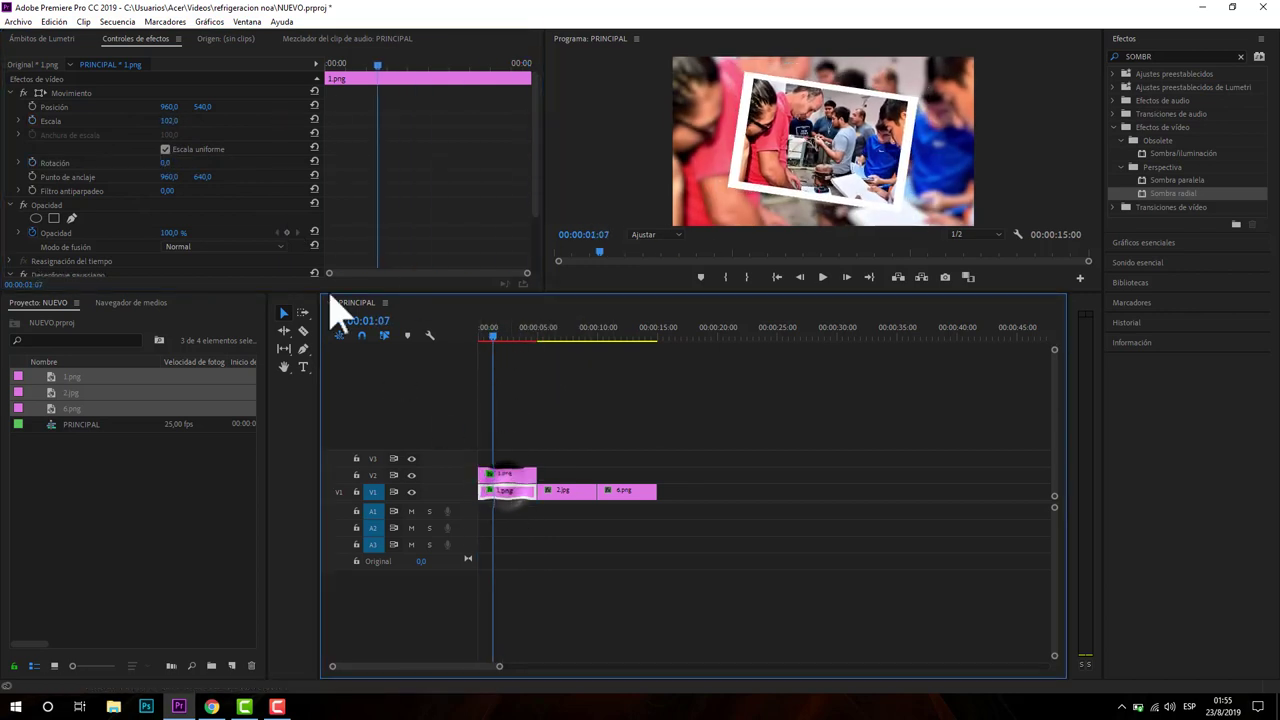
{"action": "left_click_drag", "start_coordinate": [174, 123], "coordinate": [182, 123]}
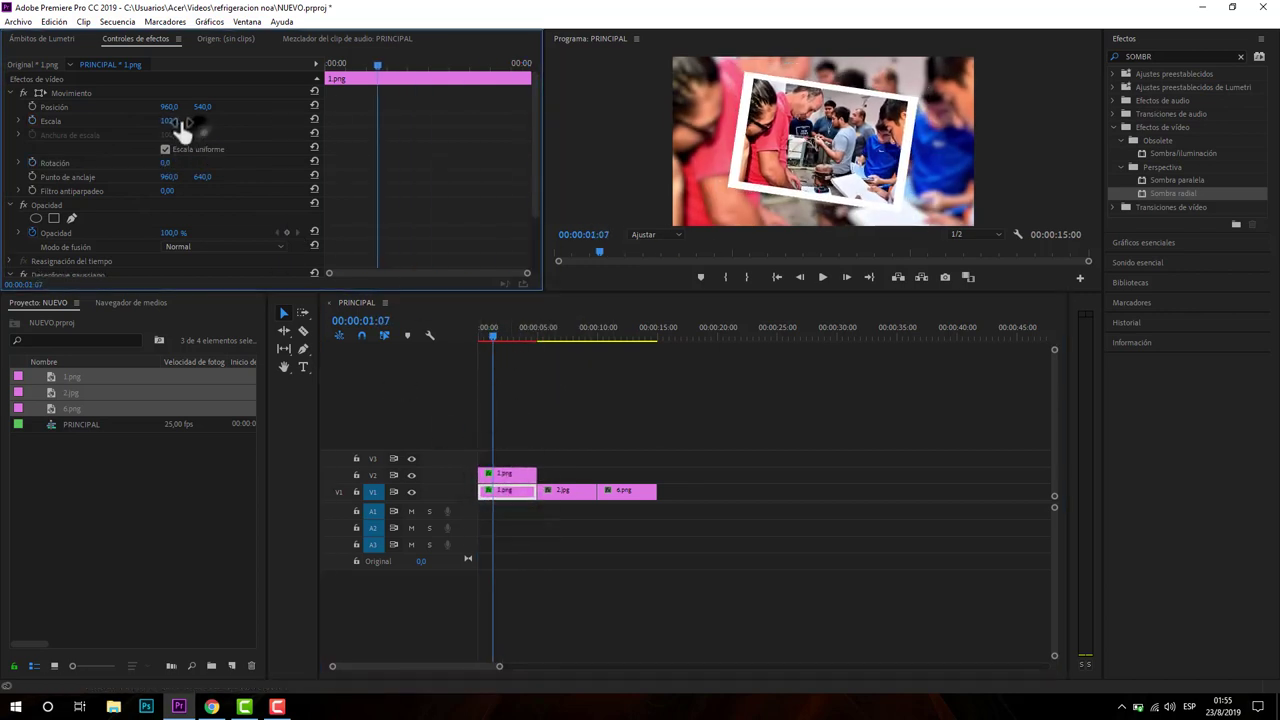
Keyframe the blurred V1 1.png's scale so it grows larger by the clip's end
{"action": "left_click", "coordinate": [68, 122]}
{"action": "key", "text": "Home"}
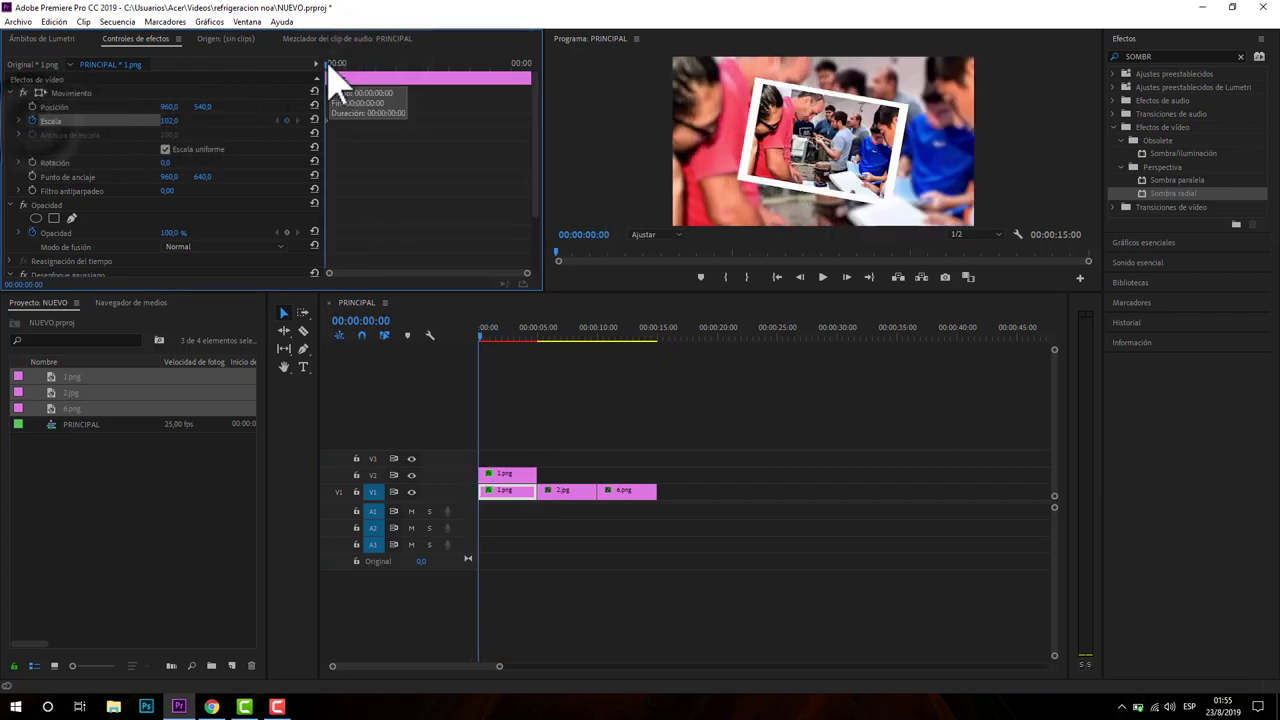
{"action": "left_click_drag", "start_coordinate": [332, 72], "coordinate": [525, 72]}
{"action": "left_click_drag", "start_coordinate": [170, 121], "coordinate": [193, 130]}
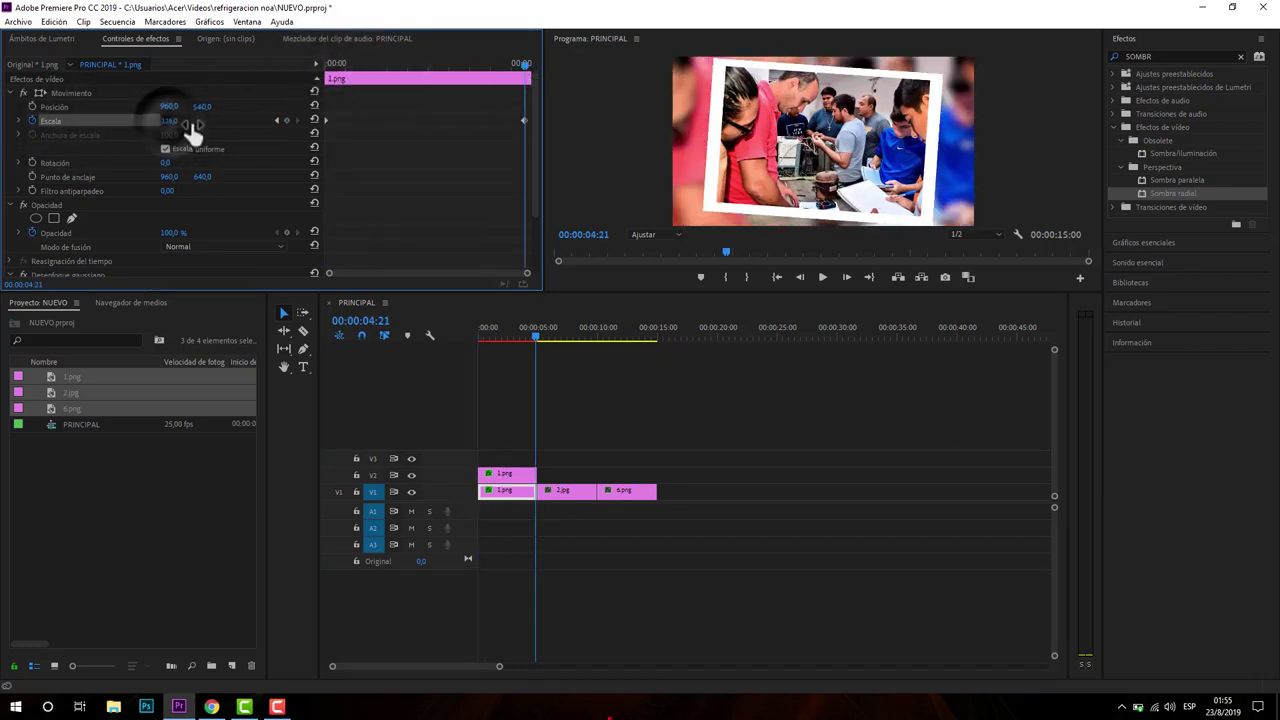
Ease out and ease in the background 1.png's scale keyframes, and ease the top photo's keyframes
{"action": "right_click", "coordinate": [328, 120]}
{"action": "left_click", "coordinate": [405, 322]}
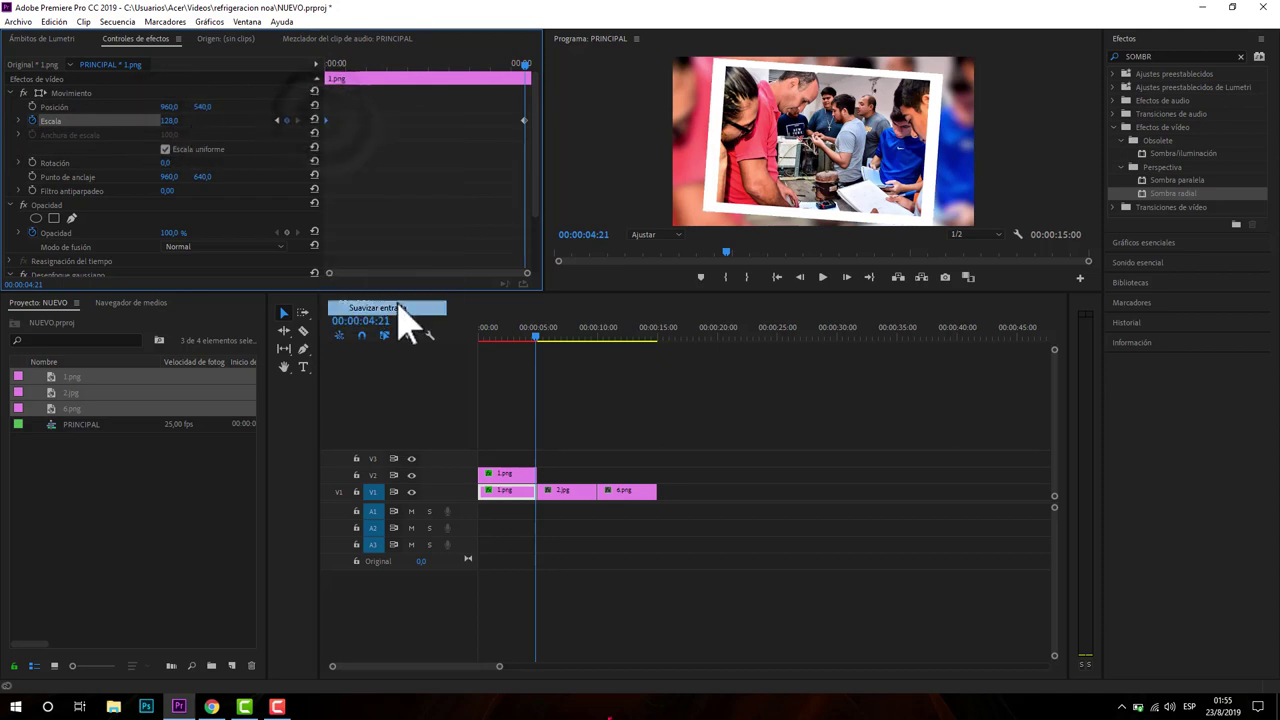
{"action": "right_click", "coordinate": [523, 120]}
{"action": "left_click", "coordinate": [560, 323]}
{"action": "left_click", "coordinate": [530, 478]}
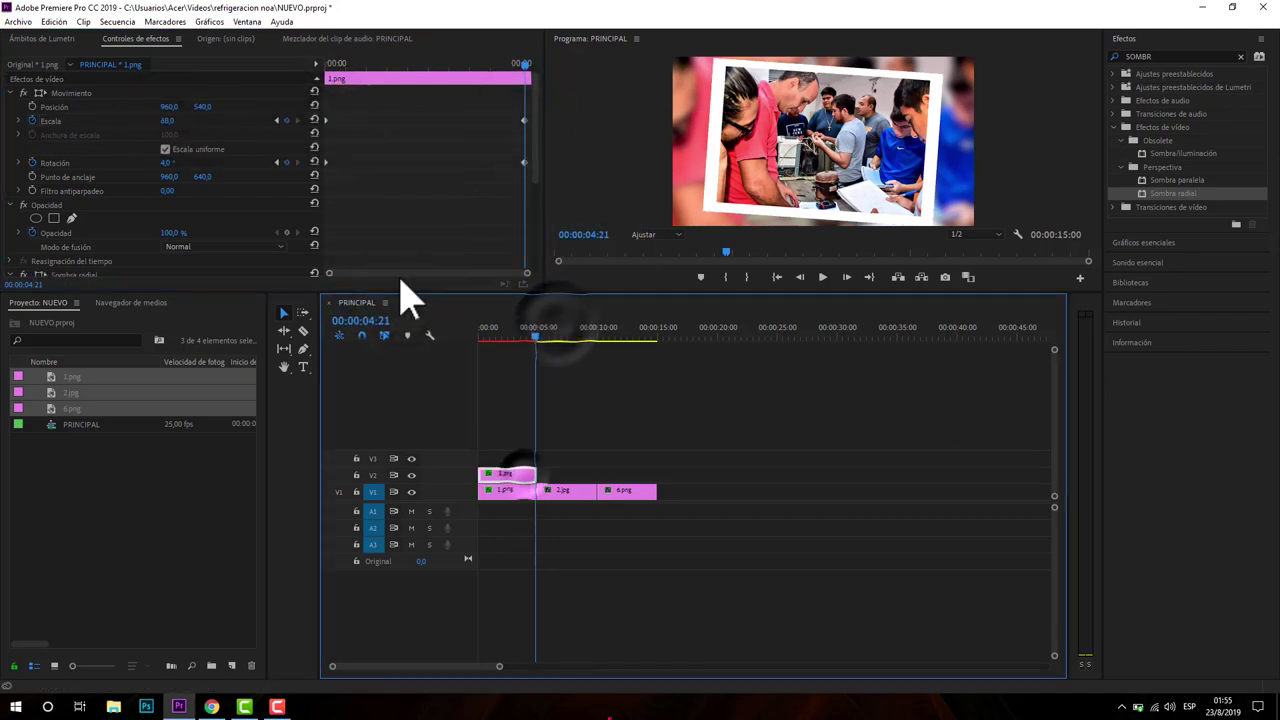
{"action": "right_click", "coordinate": [340, 164]}
{"action": "left_click", "coordinate": [345, 183]}
{"action": "right_click", "coordinate": [336, 118]}
{"action": "left_click", "coordinate": [360, 129]}
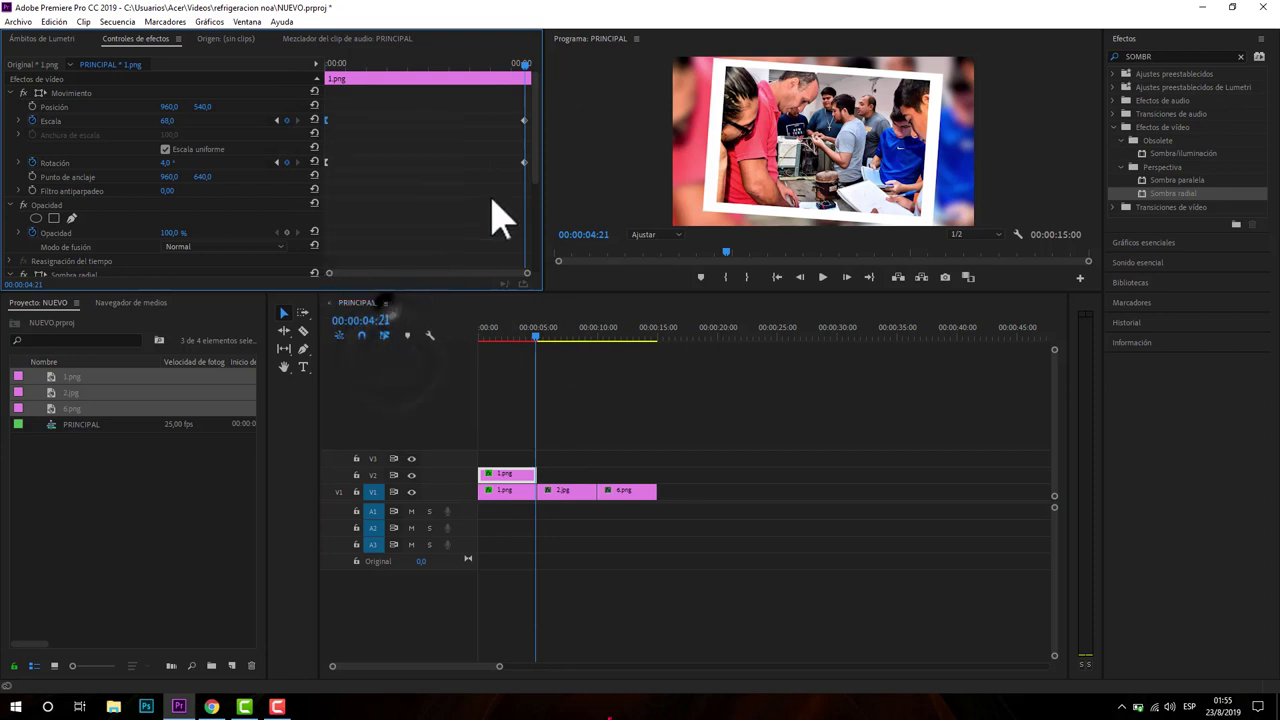
Apply Suavizar entrada/salida to the remaining scale keyframes of both 1.png copies
{"action": "right_click", "coordinate": [328, 120]}
{"action": "left_click", "coordinate": [484, 316]}
{"action": "right_click", "coordinate": [523, 120]}
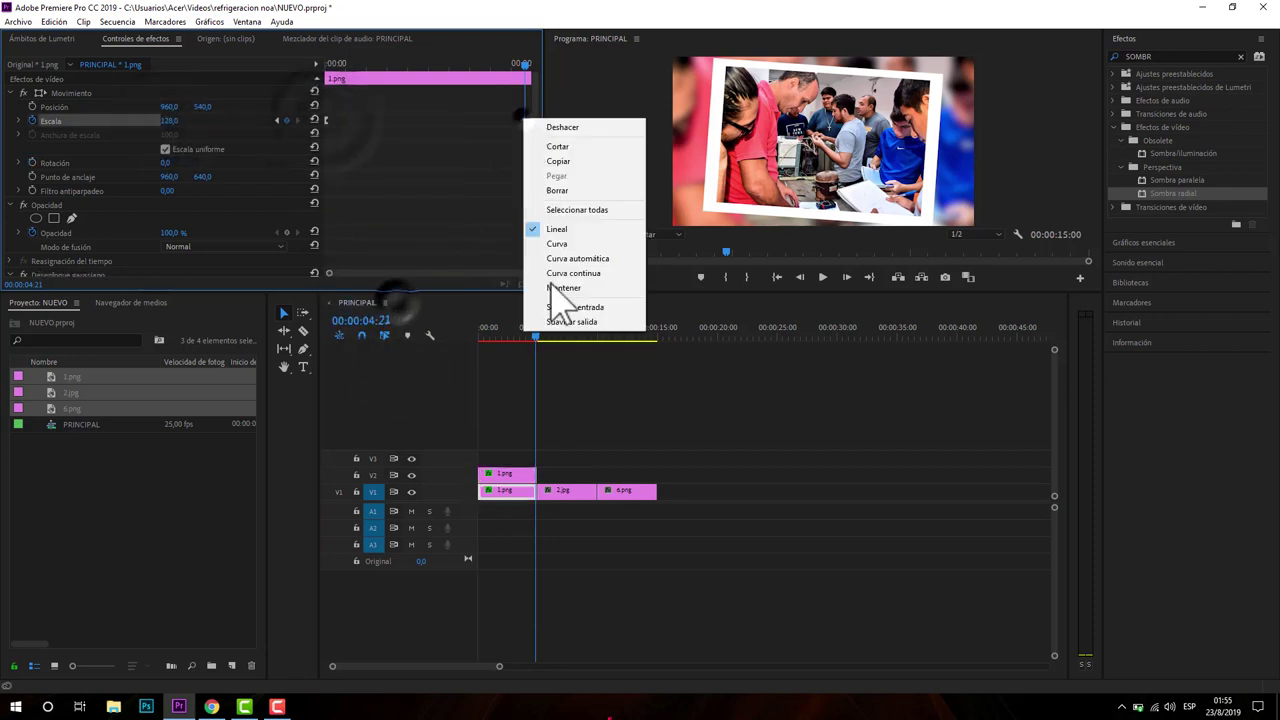
{"action": "left_click", "coordinate": [556, 303]}
{"action": "left_click", "coordinate": [526, 474]}
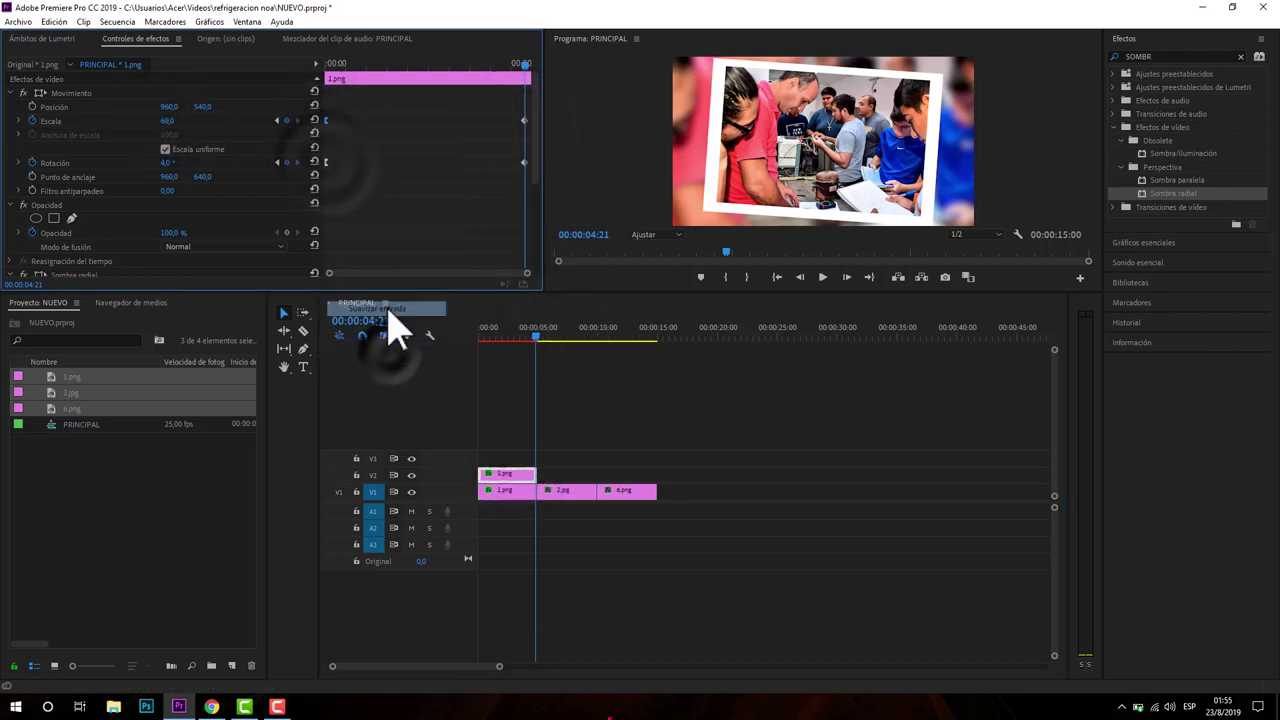
{"action": "right_click", "coordinate": [523, 162]}
{"action": "left_click", "coordinate": [561, 363]}
{"action": "right_click", "coordinate": [523, 120]}
{"action": "left_click", "coordinate": [576, 307]}
Inspect the Movimiento settings of the V1 1.png clip
{"action": "left_click", "coordinate": [498, 491]}
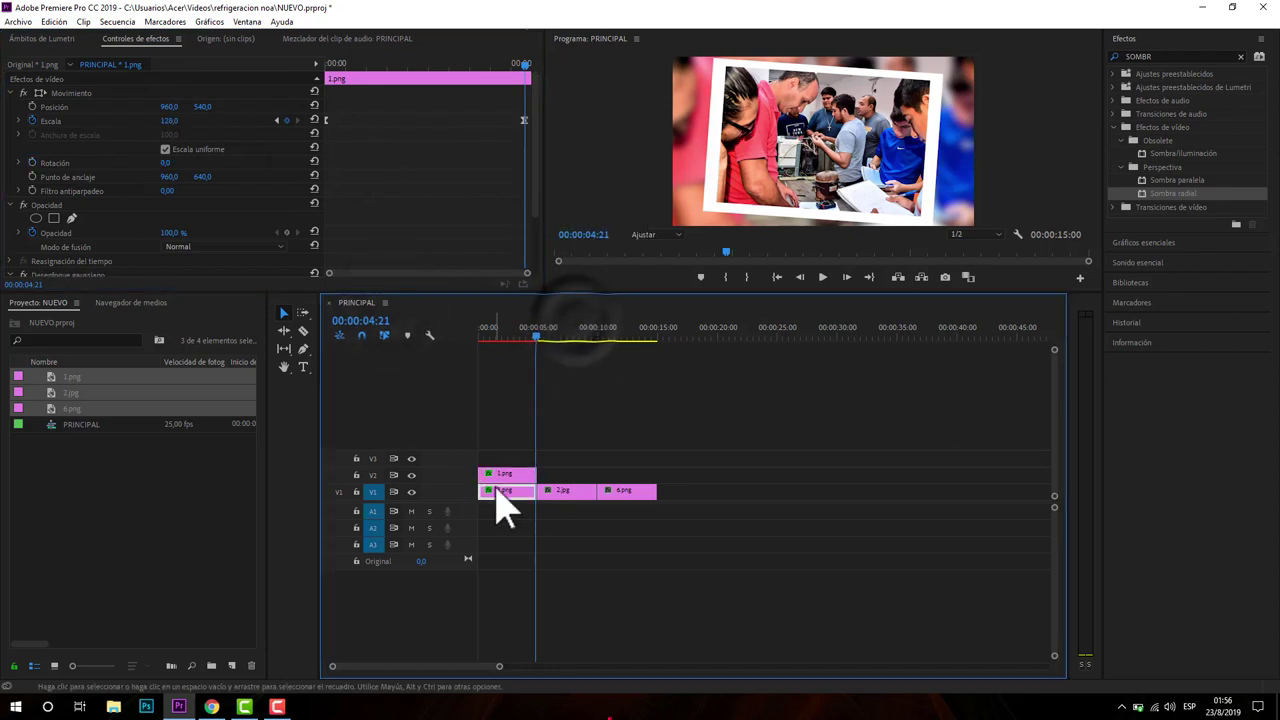
{"action": "left_click", "coordinate": [83, 96]}
{"action": "scroll", "coordinate": [106, 243], "scroll_direction": "down", "scroll_amount": 2}
{"action": "scroll", "coordinate": [115, 225], "scroll_direction": "up", "scroll_amount": 2}
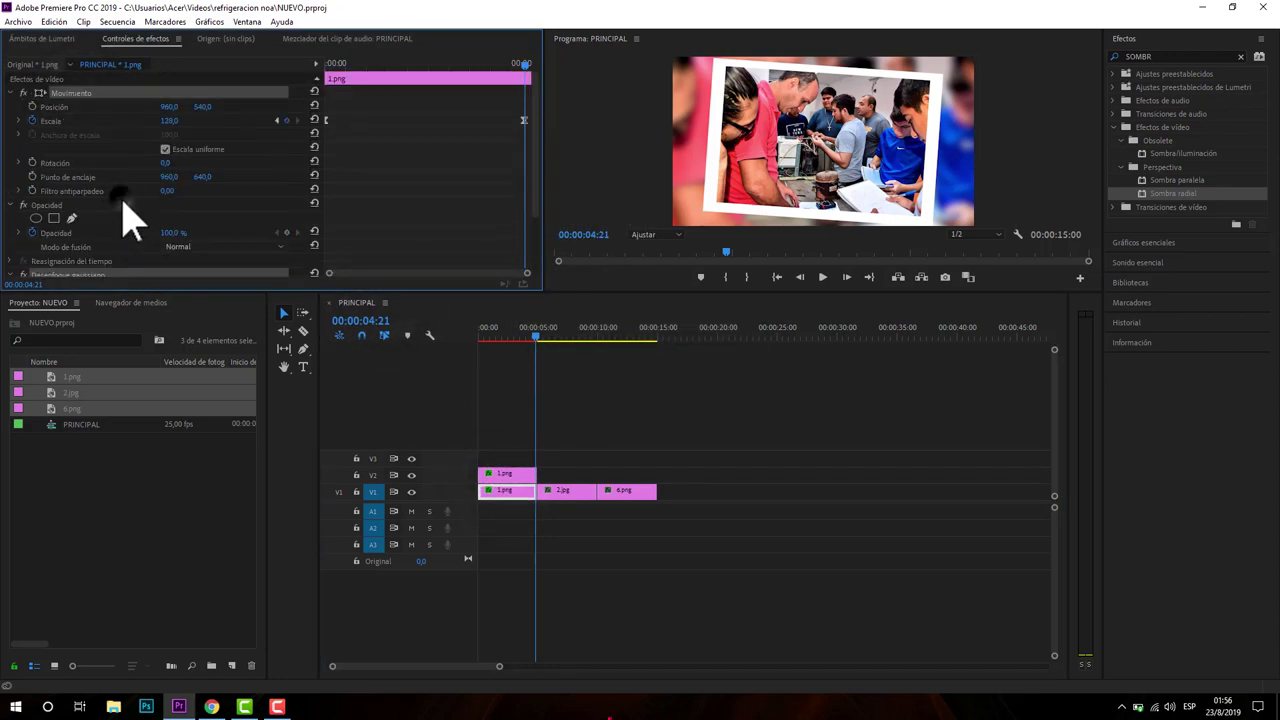
{"action": "left_click", "coordinate": [577, 490]}
Duplicate 2.jpg and 6.png onto V2 and keyframe V1 2.jpg's scale up to 154 at its end
{"action": "left_click_drag", "start_coordinate": [570, 505], "coordinate": [586, 500]}
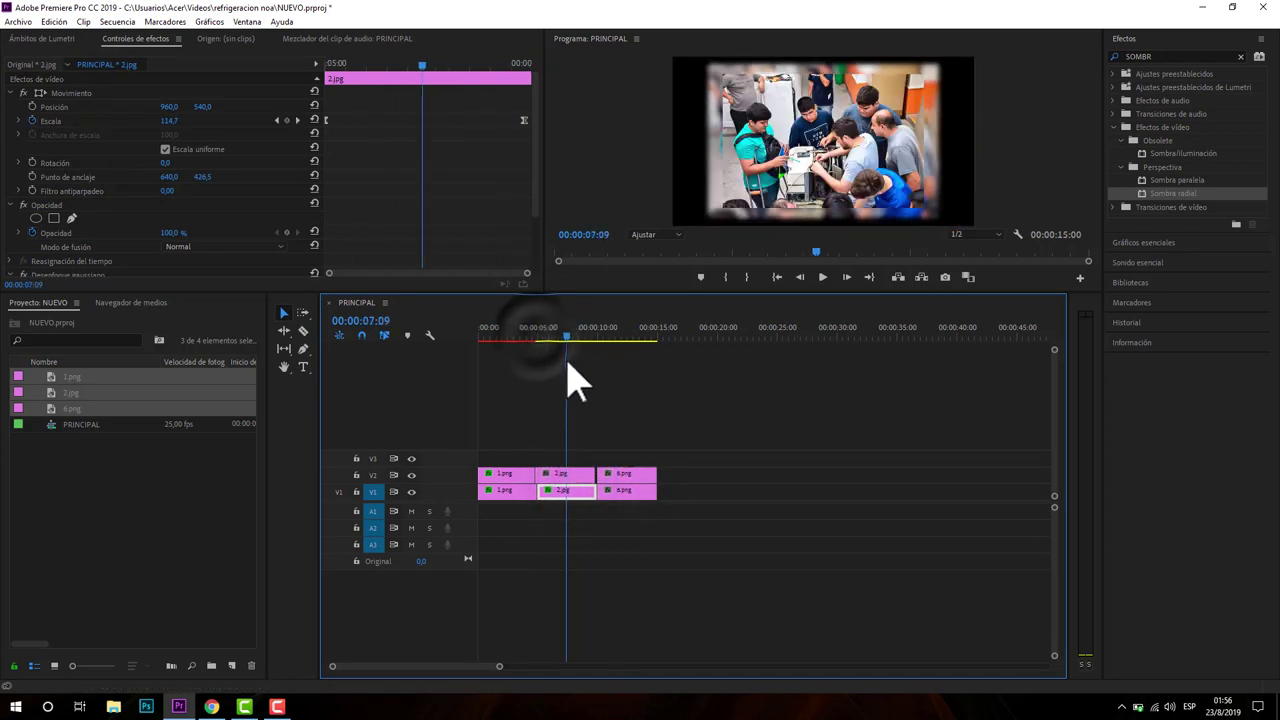
{"action": "left_click", "coordinate": [591, 476]}
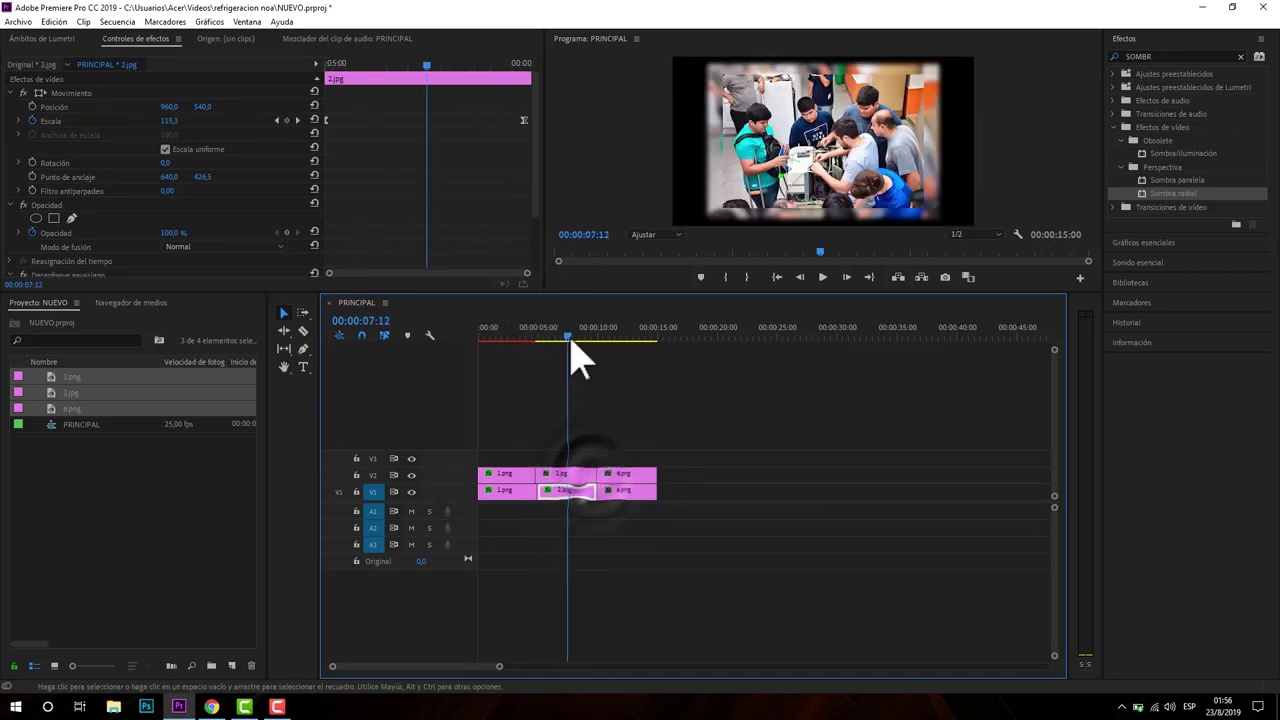
{"action": "left_click", "coordinate": [569, 340]}
{"action": "left_click_drag", "start_coordinate": [430, 74], "coordinate": [318, 116]}
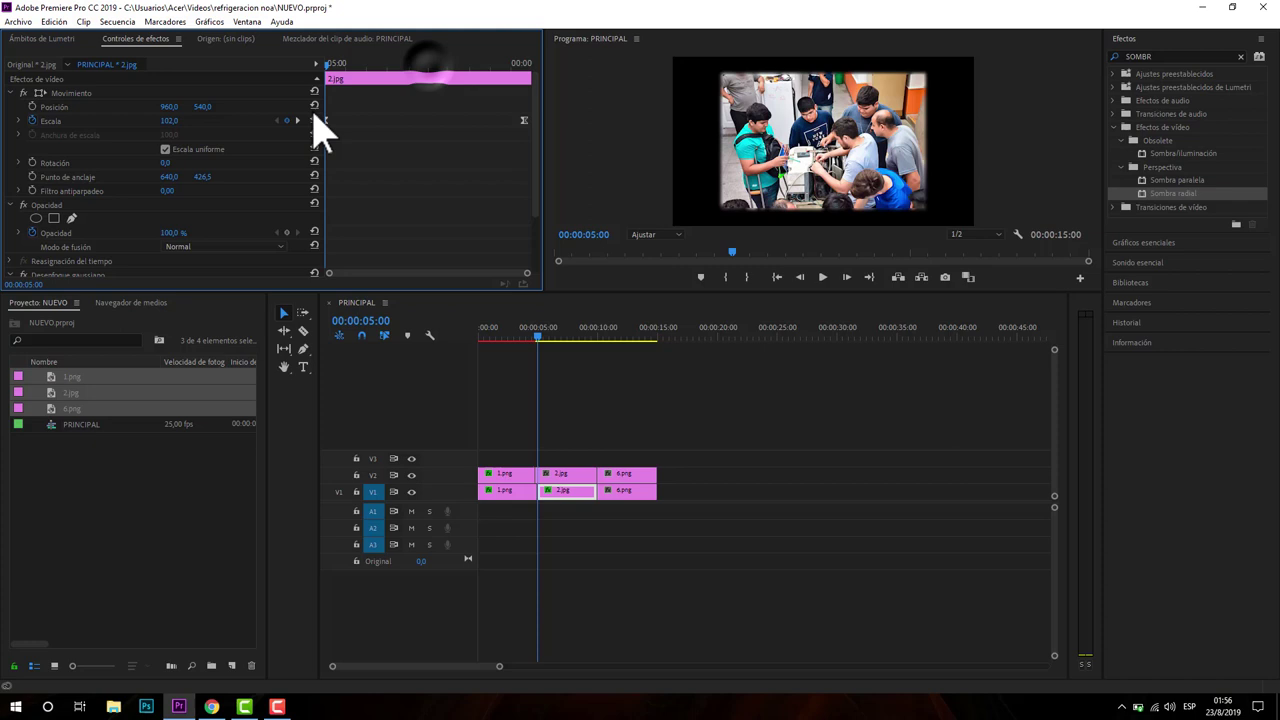
{"action": "left_click_drag", "start_coordinate": [175, 124], "coordinate": [225, 124]}
{"action": "right_click", "coordinate": [535, 110]}
{"action": "left_click_drag", "start_coordinate": [332, 64], "coordinate": [528, 66]}
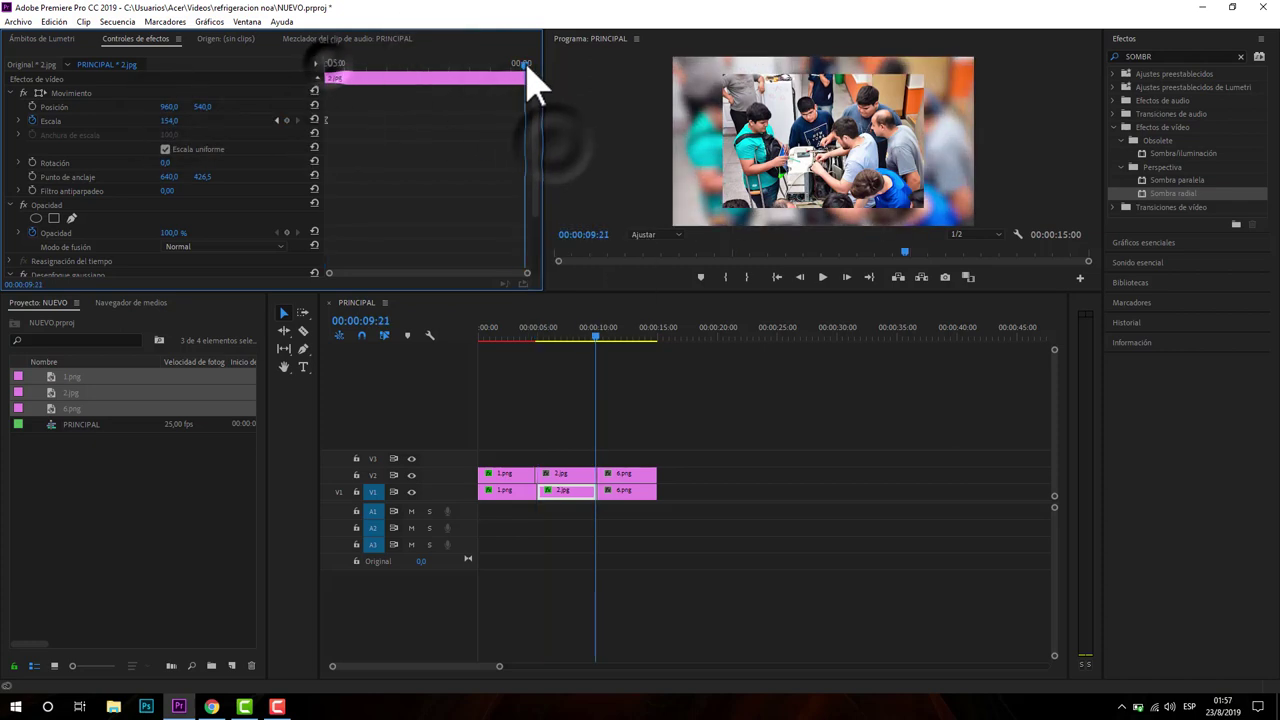
{"action": "left_click", "coordinate": [529, 64]}
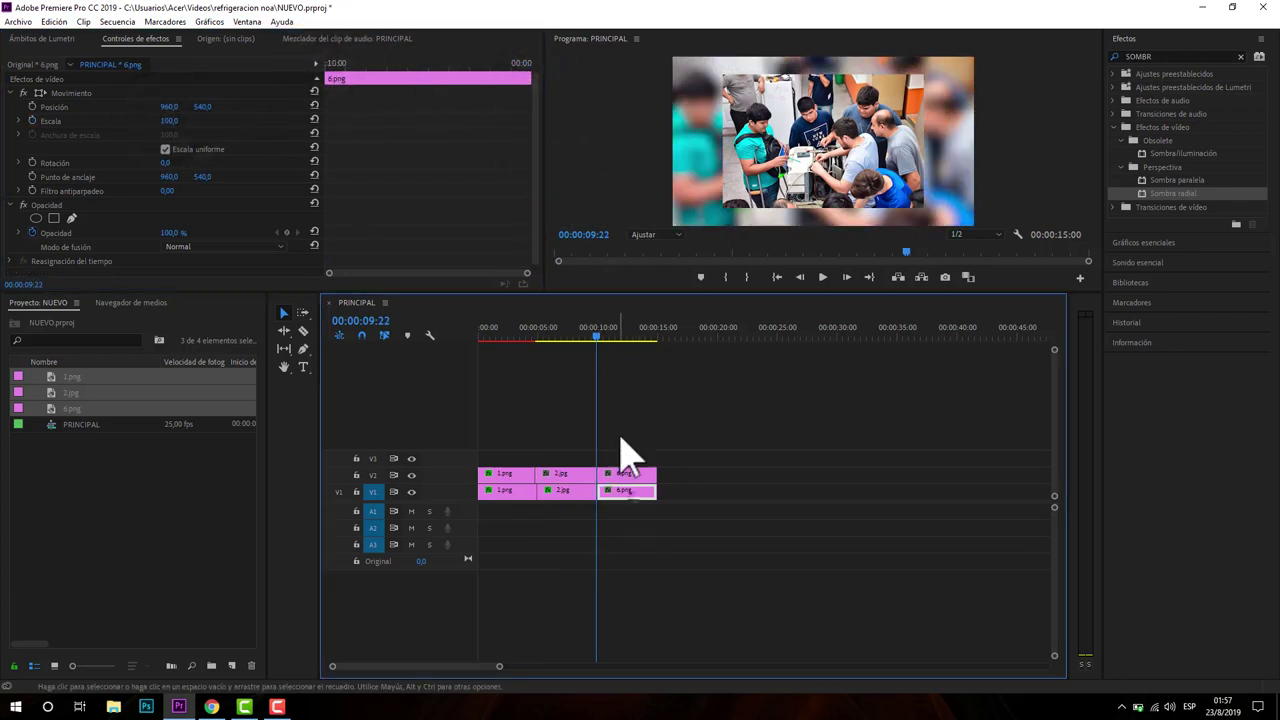
Copy the Sombra radial and Movimiento effects from the V2 1.png copy
{"action": "left_click", "coordinate": [615, 490]}
{"action": "left_click", "coordinate": [610, 330]}
{"action": "left_click", "coordinate": [509, 474]}
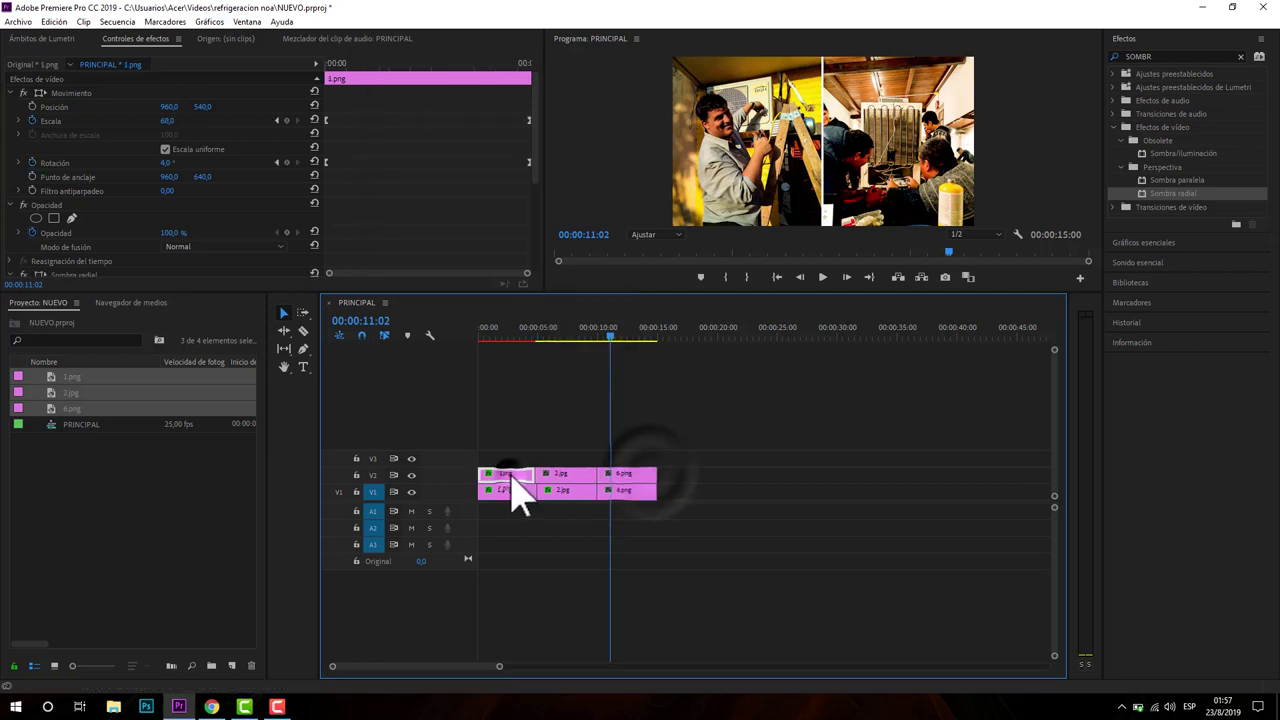
{"action": "left_click", "coordinate": [120, 92]}
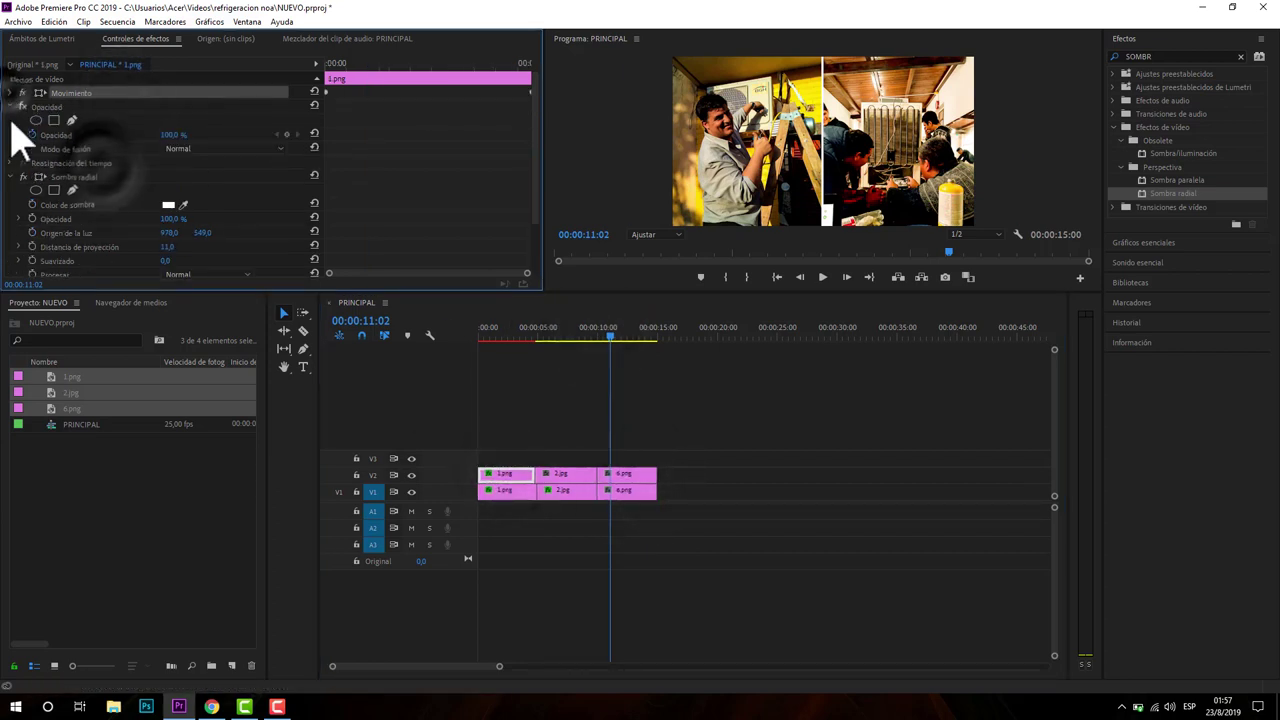
{"action": "left_click", "coordinate": [583, 476], "text": "shift"}
{"action": "left_click", "coordinate": [643, 476], "text": "shift"}
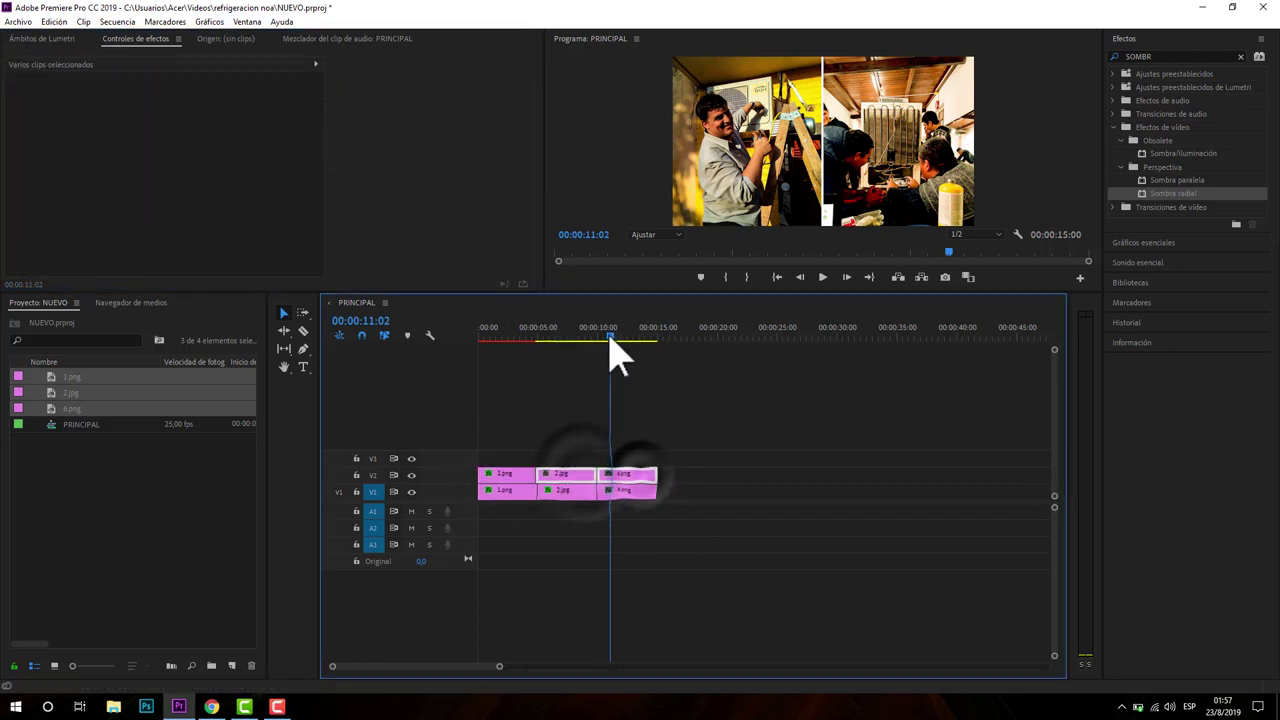
Paste the white Sombra radial border onto the V2 2.jpg and 6.png copies
{"action": "left_click_drag", "start_coordinate": [612, 338], "coordinate": [566, 338]}
{"action": "left_click", "coordinate": [580, 476]}
{"action": "left_click", "coordinate": [154, 214]}
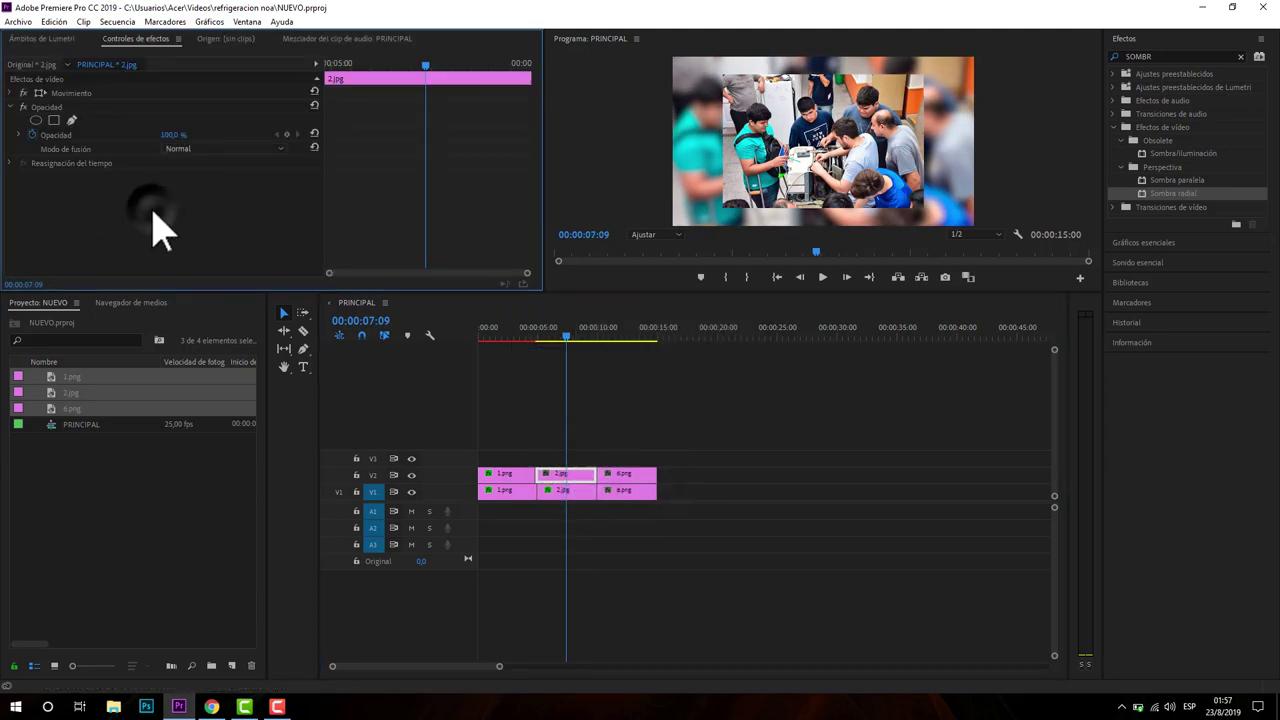
{"action": "right_click", "coordinate": [95, 172]}
{"action": "left_click", "coordinate": [110, 243]}
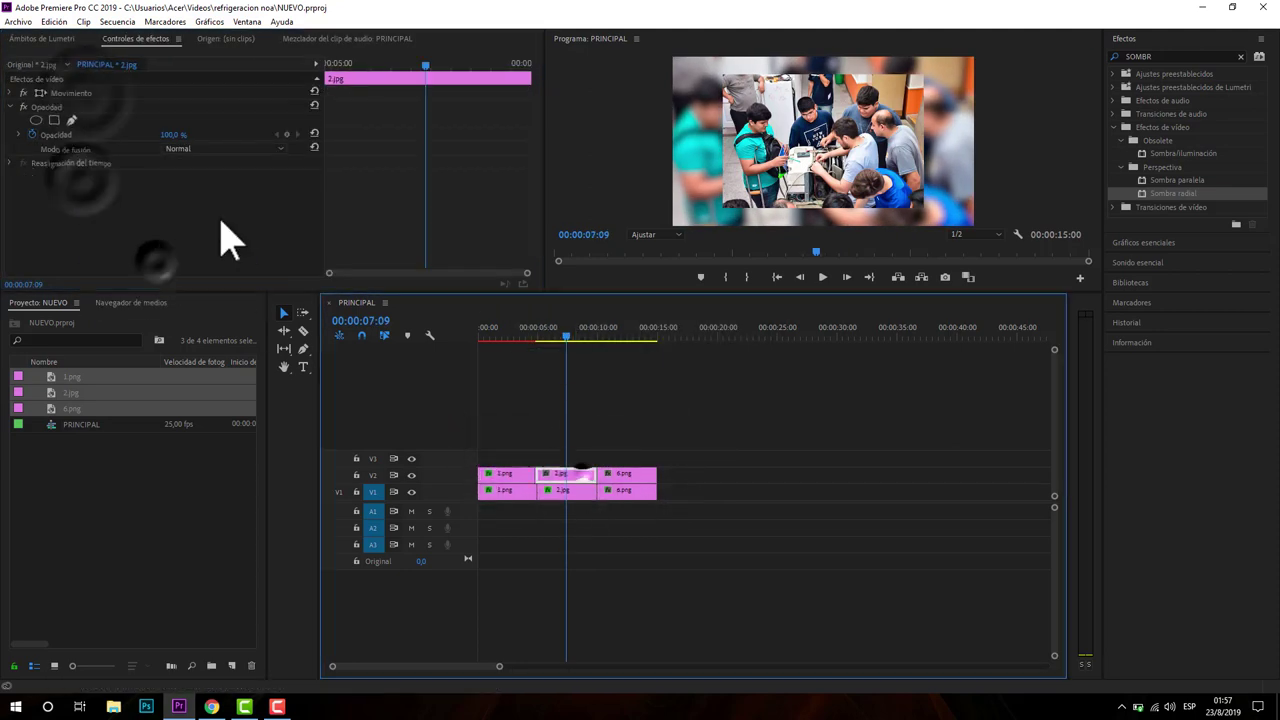
{"action": "left_click", "coordinate": [605, 474]}
{"action": "right_click", "coordinate": [189, 194]}
{"action": "left_click", "coordinate": [237, 290]}
{"action": "left_click_drag", "start_coordinate": [626, 337], "coordinate": [588, 337]}
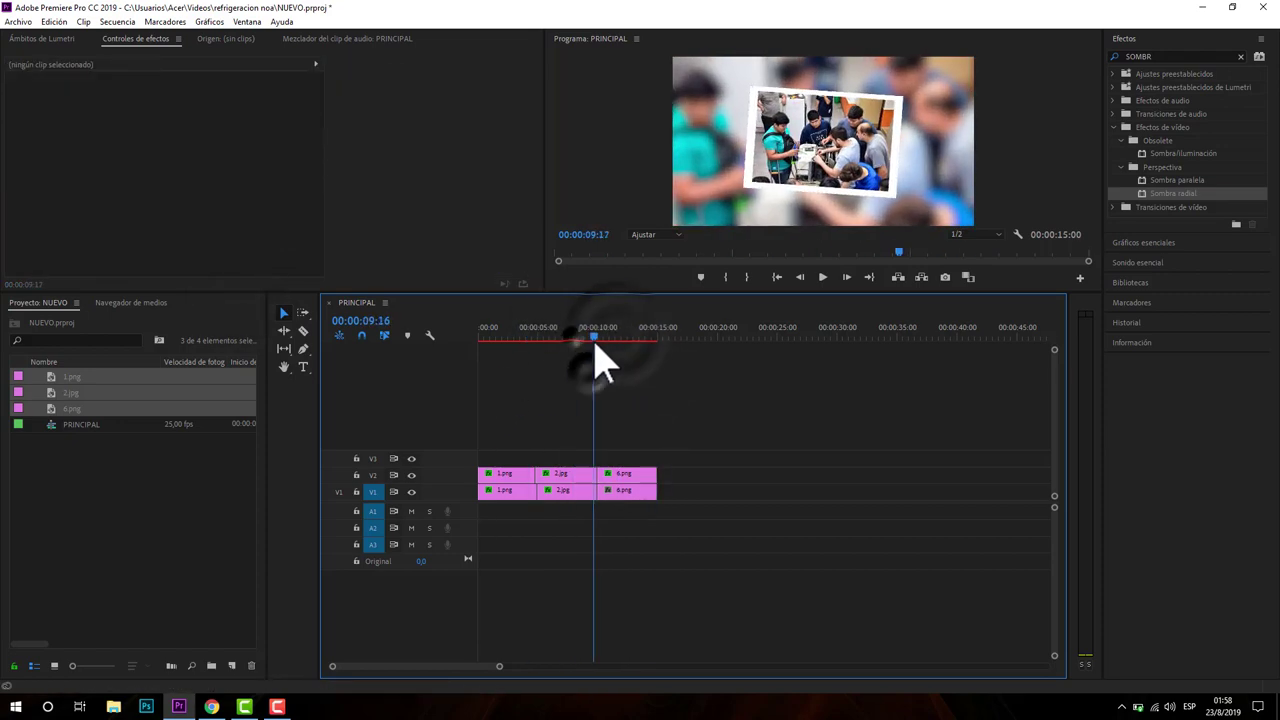
Paste 1.png's scale and rotation keyframes onto the V2 2.jpg and 6.png copies
{"action": "left_click", "coordinate": [565, 474]}
{"action": "left_click", "coordinate": [12, 93]}
{"action": "right_click", "coordinate": [523, 118]}
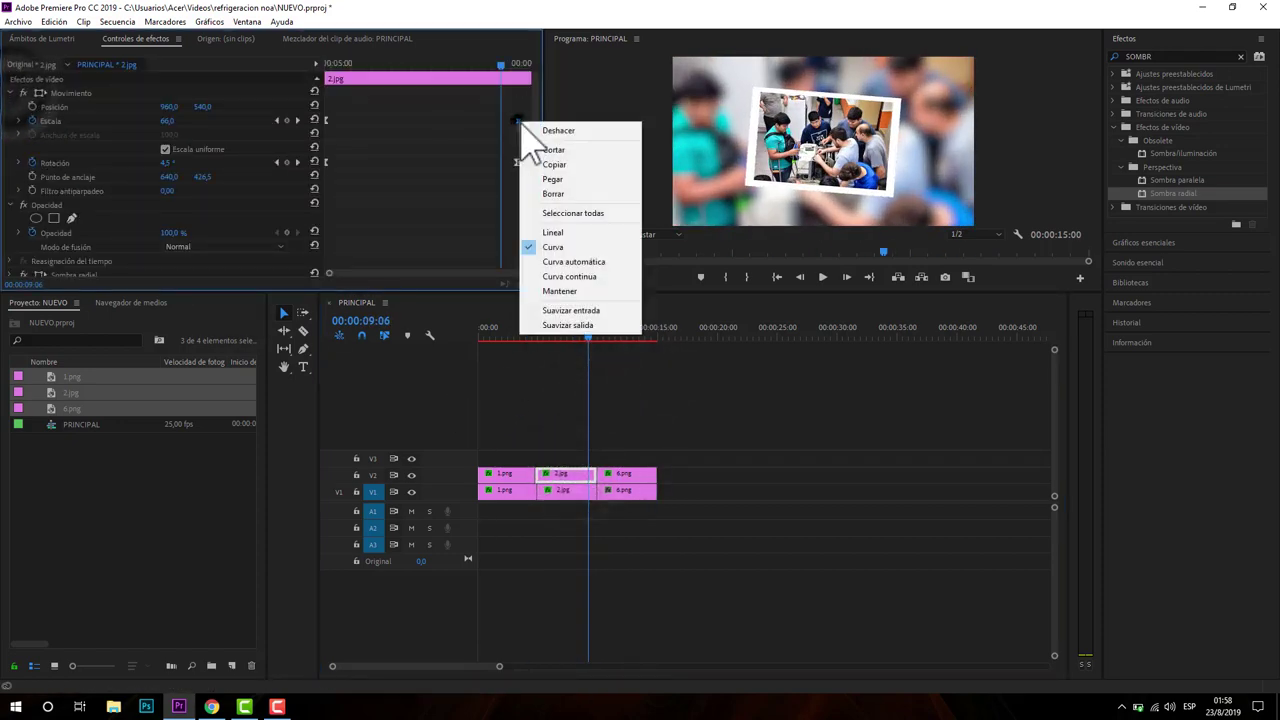
{"action": "left_click", "coordinate": [540, 188]}
{"action": "left_click_drag", "start_coordinate": [505, 65], "coordinate": [326, 65]}
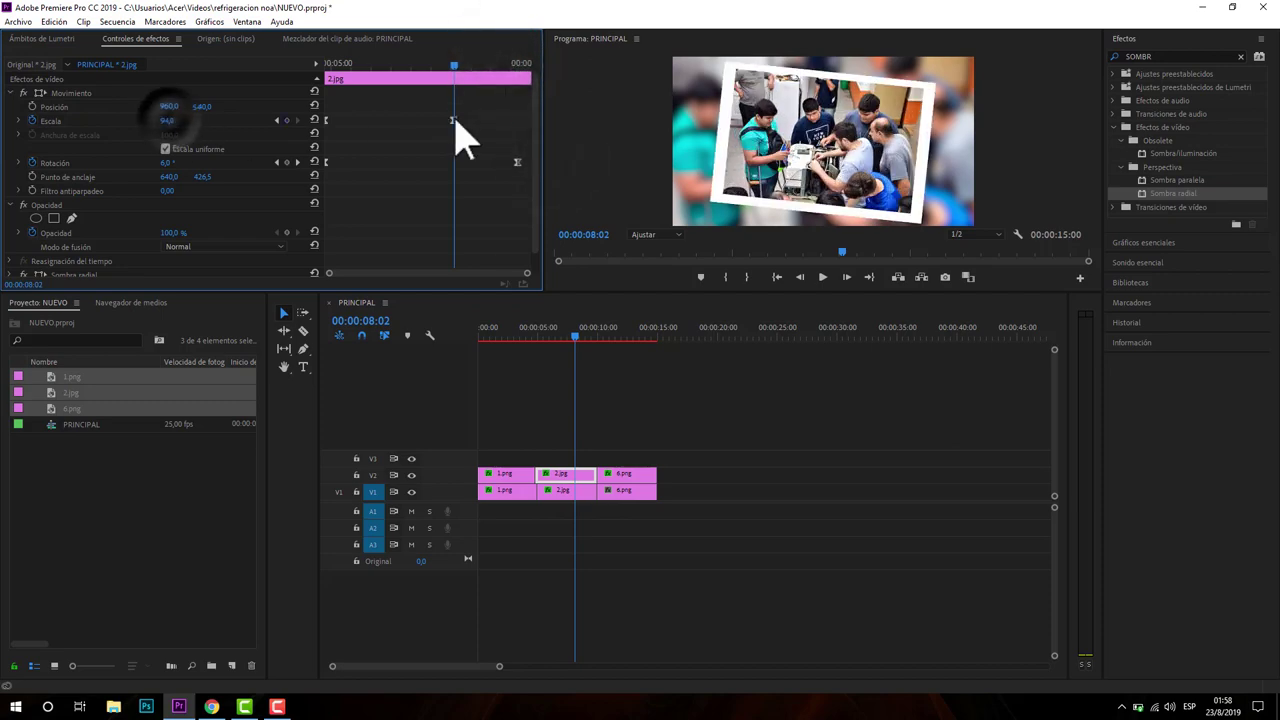
{"action": "left_click", "coordinate": [600, 340]}
{"action": "left_click", "coordinate": [630, 478]}
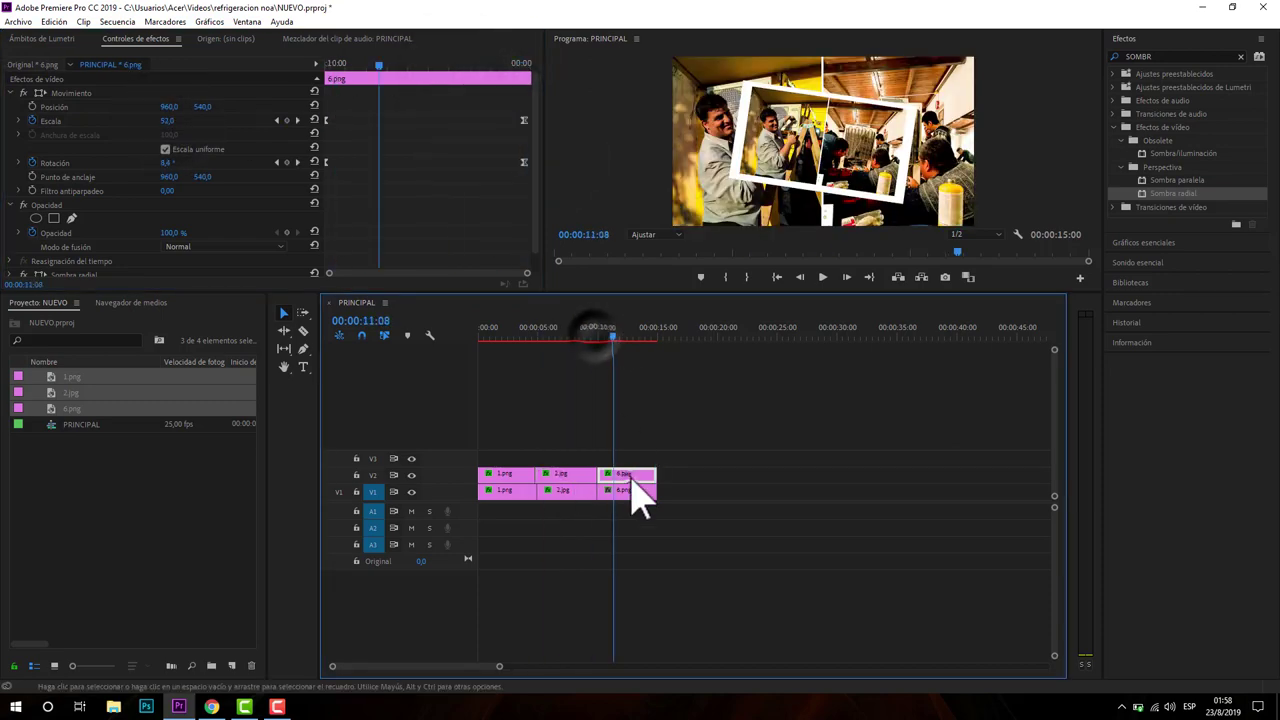
{"action": "left_click", "coordinate": [652, 342]}
{"action": "left_click_drag", "start_coordinate": [655, 342], "coordinate": [628, 342]}
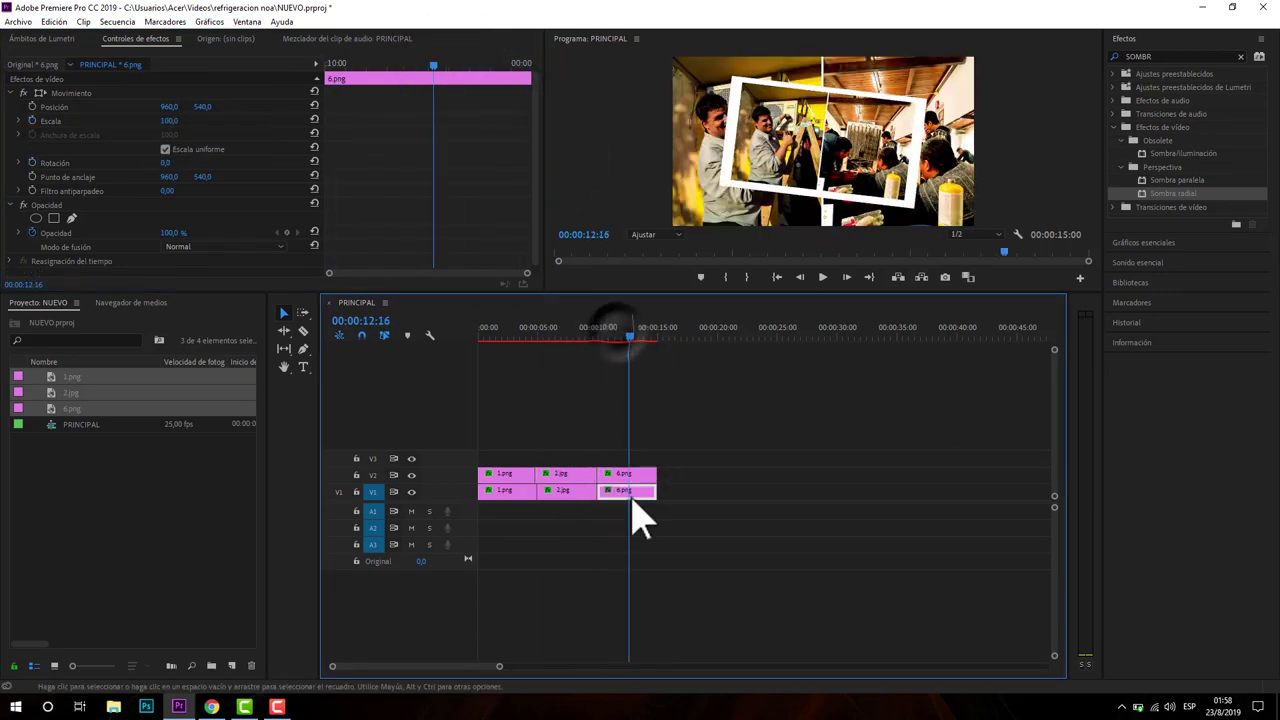
Copy Desenfoque gaussiano from V1 2.jpg and paste it onto V1 6.png
{"action": "left_click", "coordinate": [565, 490]}
{"action": "left_click", "coordinate": [13, 93]}
{"action": "left_click", "coordinate": [14, 178]}
{"action": "key", "text": "ctrl+c"}
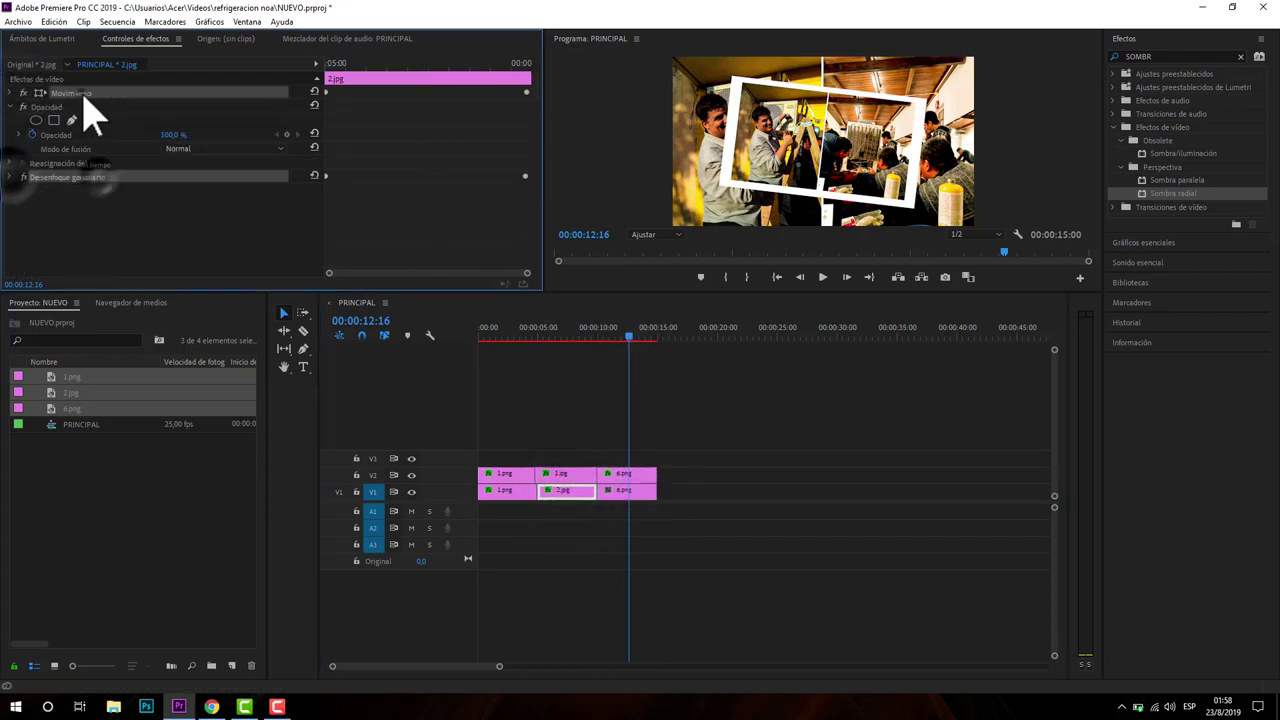
{"action": "left_click", "coordinate": [634, 490]}
{"action": "right_click", "coordinate": [204, 208]}
{"action": "left_click", "coordinate": [271, 298]}
Create a new adjustment layer and place it on V3 across all three photos
{"action": "left_click_drag", "start_coordinate": [560, 340], "coordinate": [558, 340]}
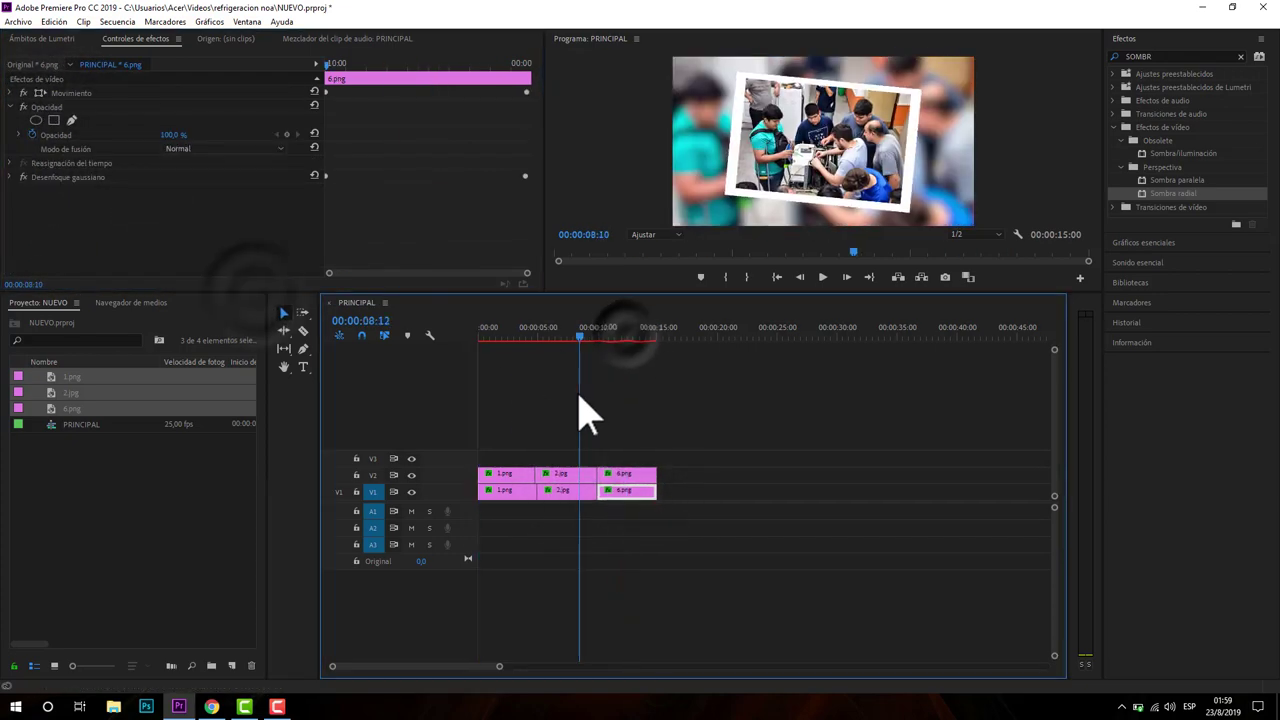
{"action": "left_click", "coordinate": [185, 483]}
{"action": "left_click", "coordinate": [231, 665]}
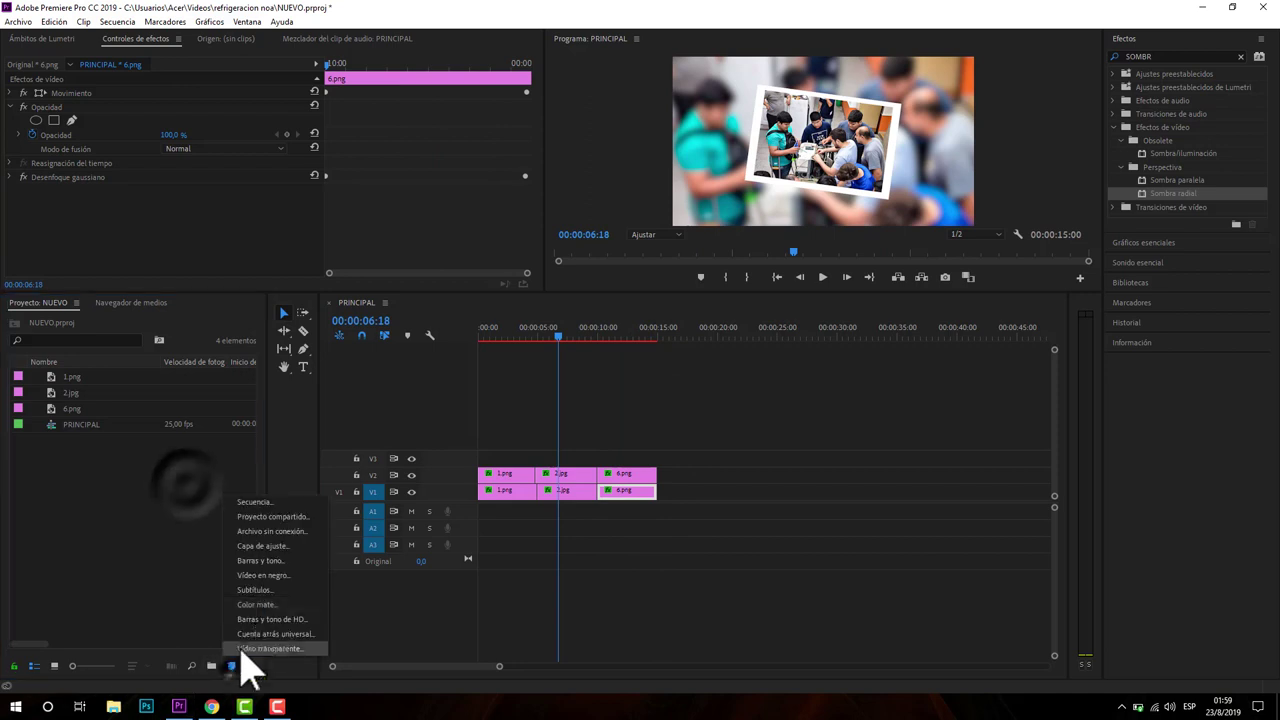
{"action": "left_click", "coordinate": [231, 665]}
{"action": "left_click", "coordinate": [262, 546]}
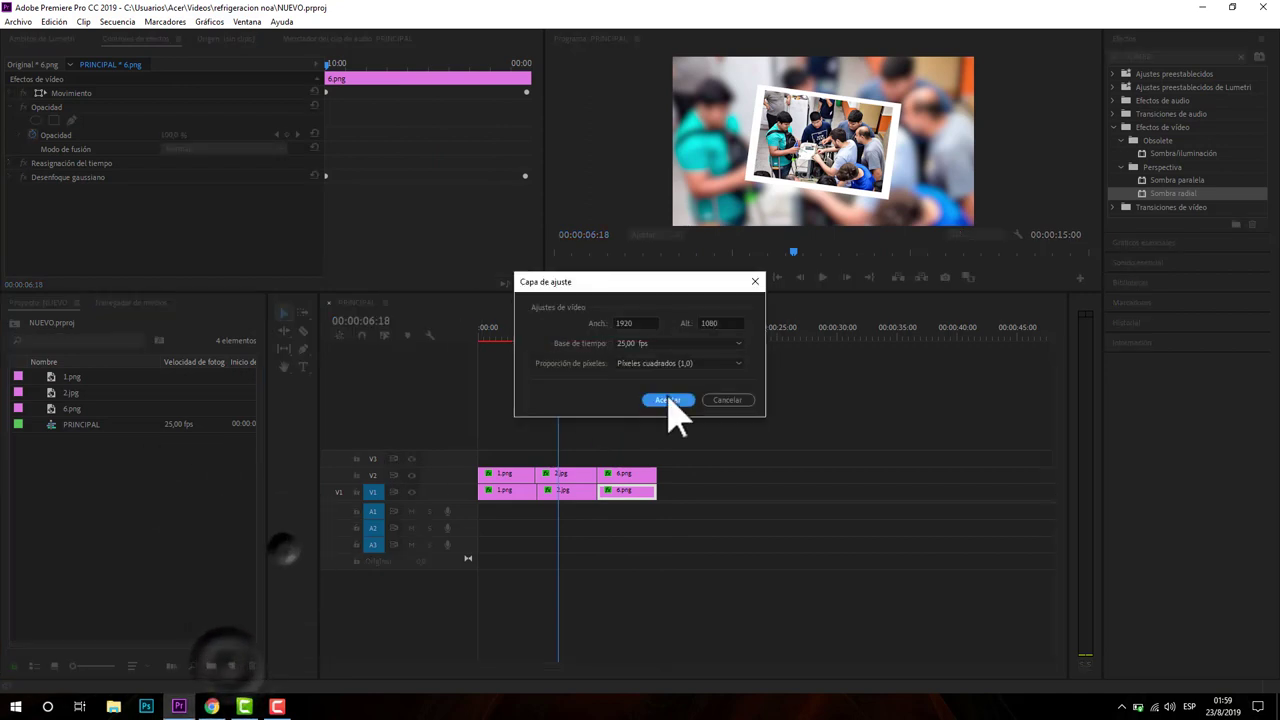
{"action": "left_click", "coordinate": [674, 405]}
{"action": "left_click_drag", "start_coordinate": [85, 424], "coordinate": [655, 457]}
Apply the Sombra/iluminación effect to the V3 adjustment layer
{"action": "left_click", "coordinate": [604, 457]}
{"action": "key", "text": "shift+7"}
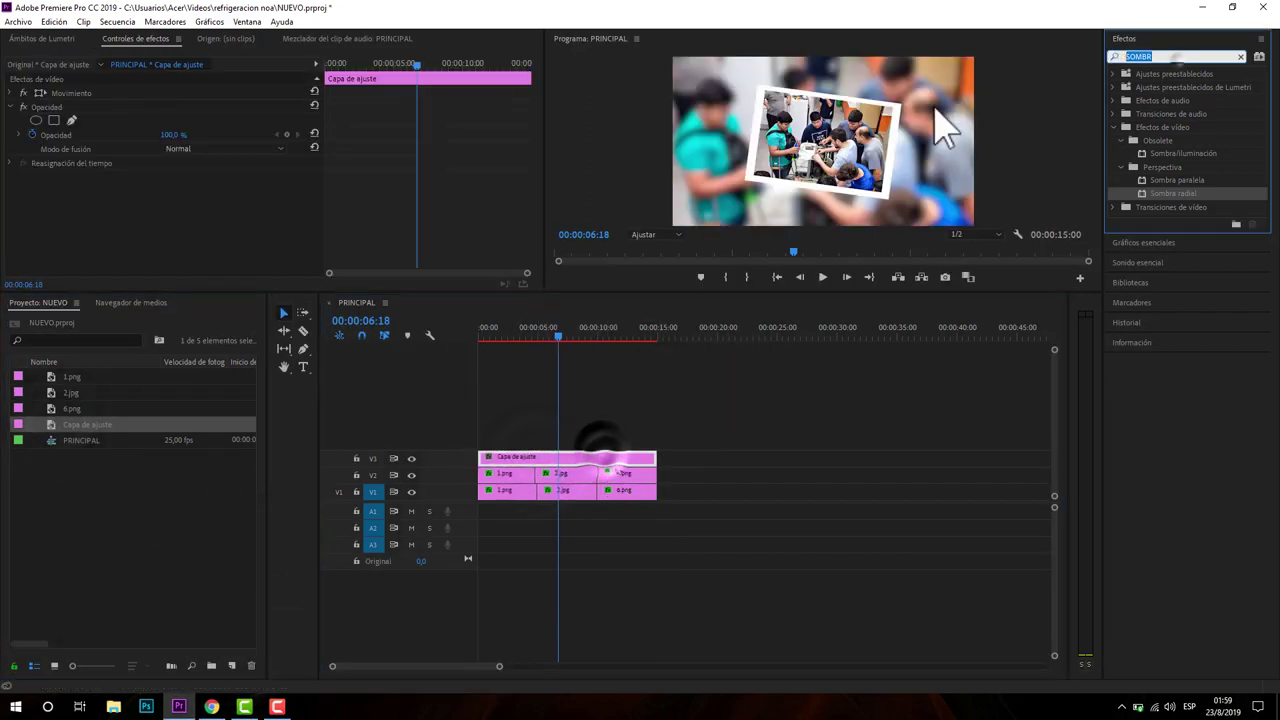
{"action": "type", "text": "SOMB"}
{"action": "left_click_drag", "start_coordinate": [1183, 153], "coordinate": [630, 458]}
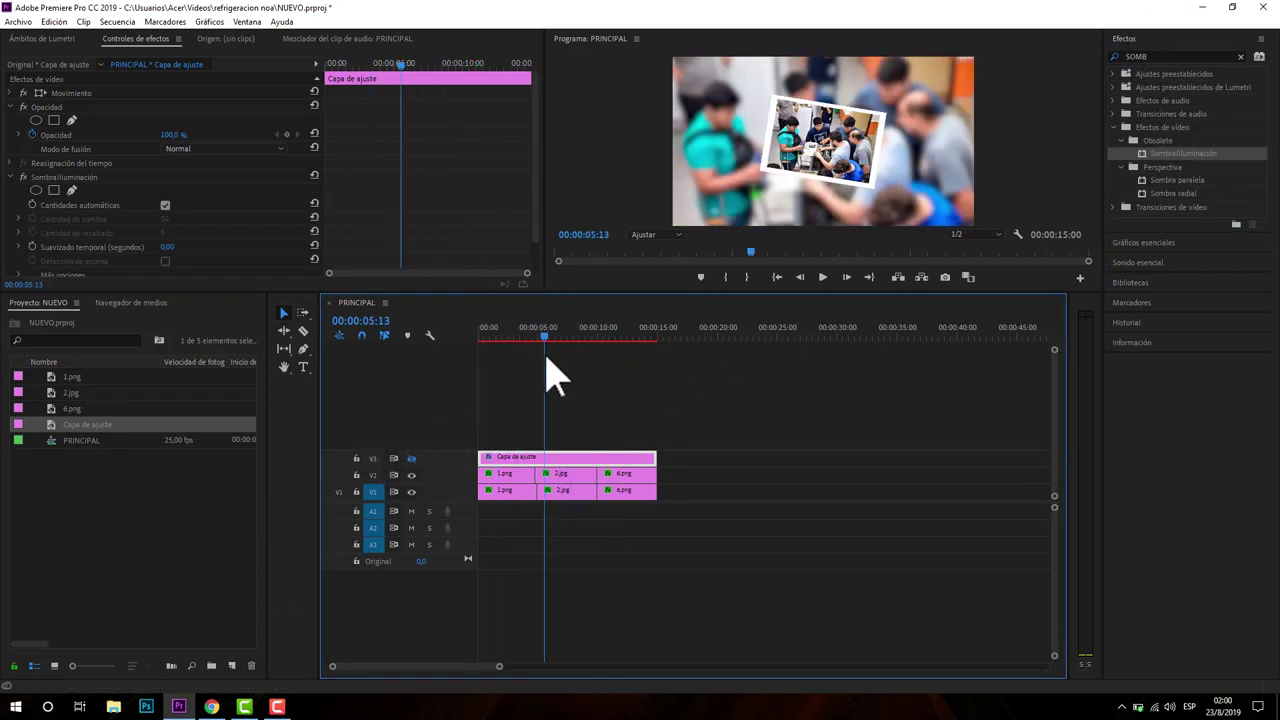
Create a second adjustment layer and place it on V4
{"action": "left_click", "coordinate": [232, 665]}
{"action": "left_click", "coordinate": [290, 603]}
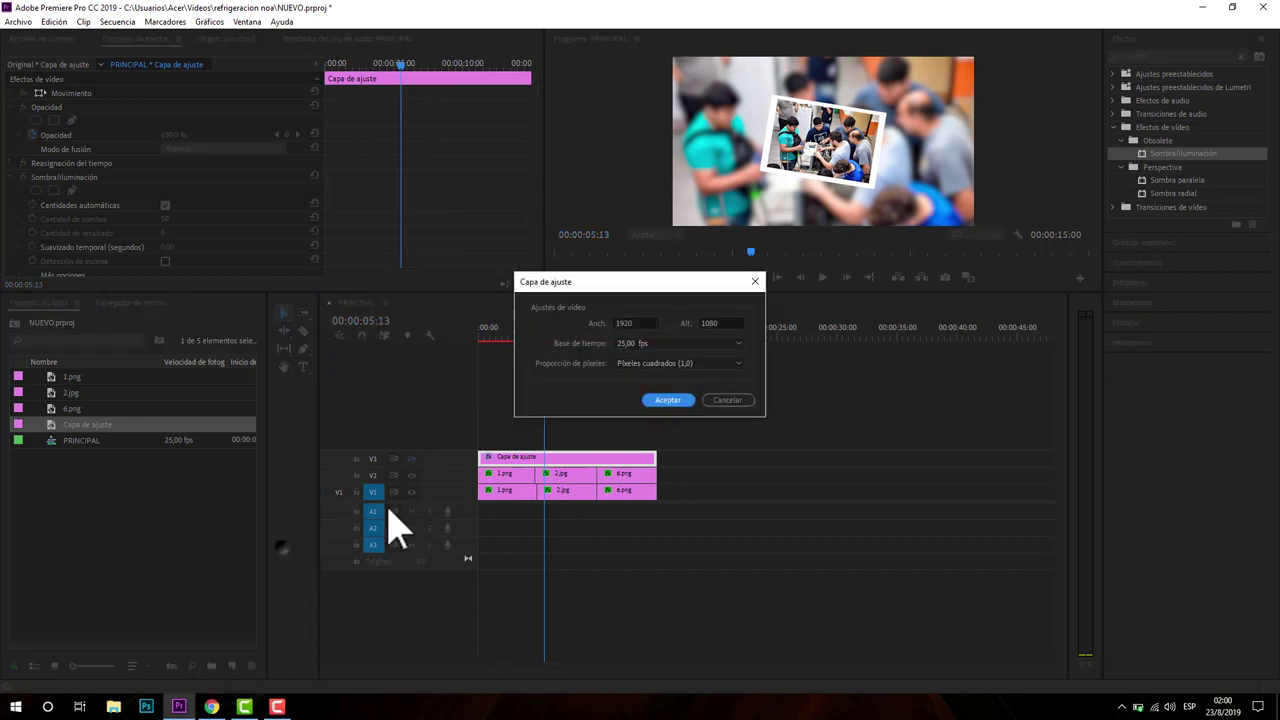
{"action": "key", "text": "Return"}
{"action": "left_click_drag", "start_coordinate": [88, 440], "coordinate": [500, 441]}
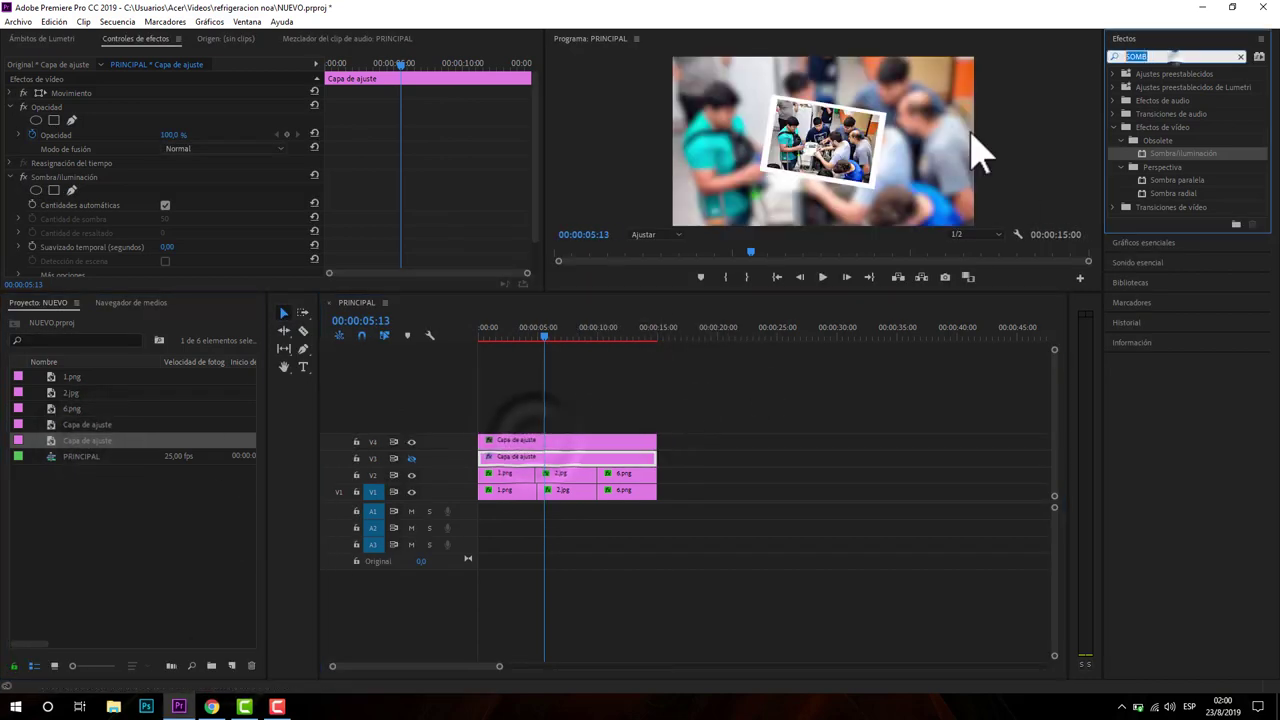
{"action": "key", "text": "BackSpace"}
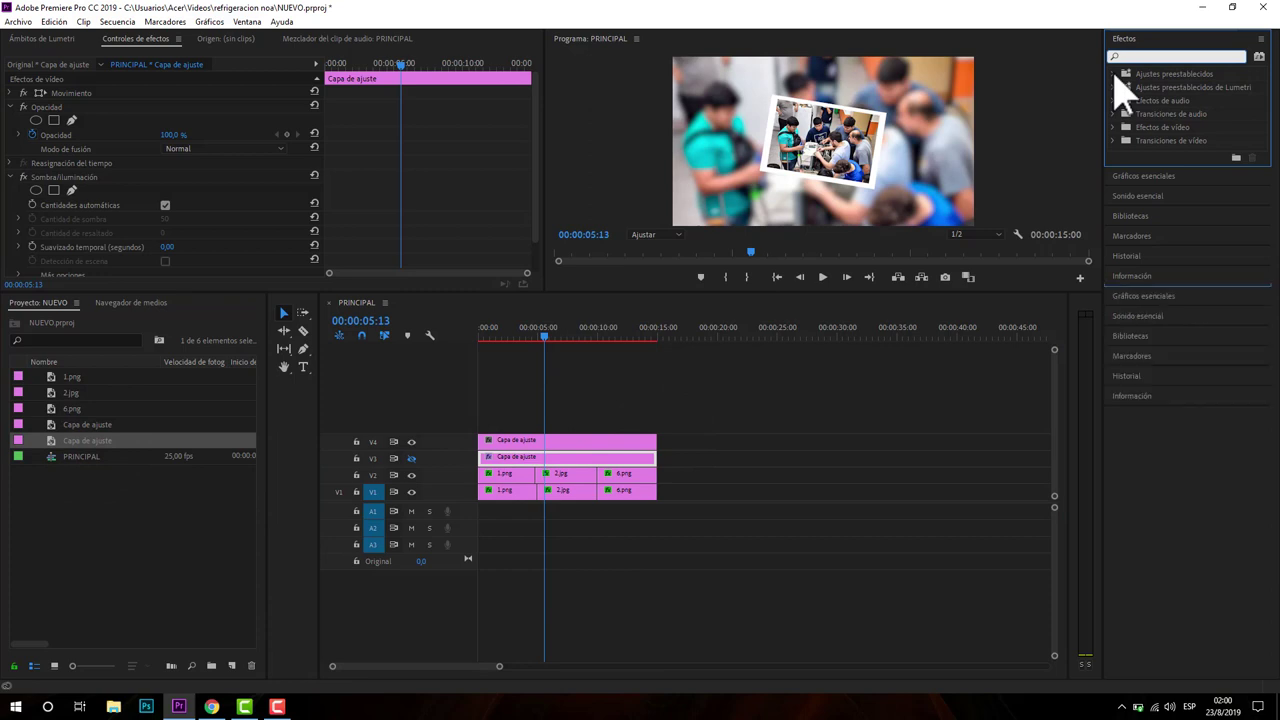
Try applying the Lumetri Cinespace 50 look, then undo to restore the V4 adjustment layer
{"action": "left_click", "coordinate": [1120, 87]}
{"action": "left_click", "coordinate": [1126, 101]}
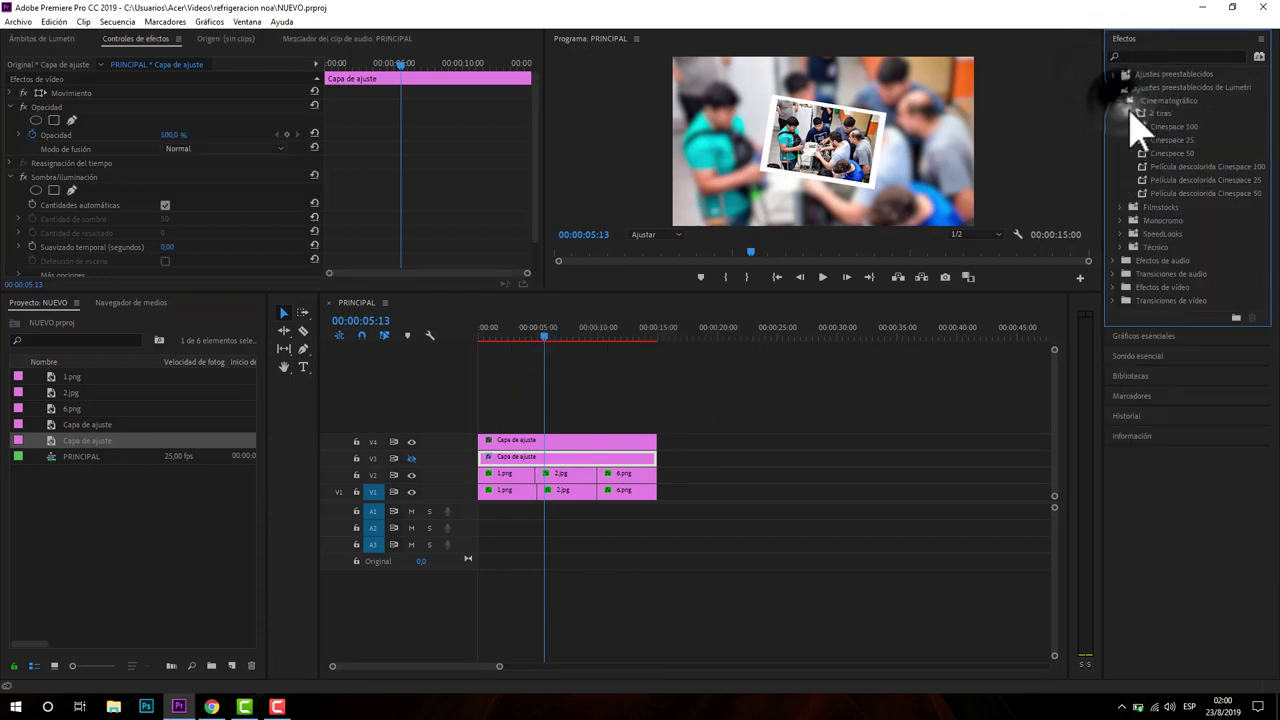
{"action": "left_click_drag", "start_coordinate": [1172, 153], "coordinate": [598, 438]}
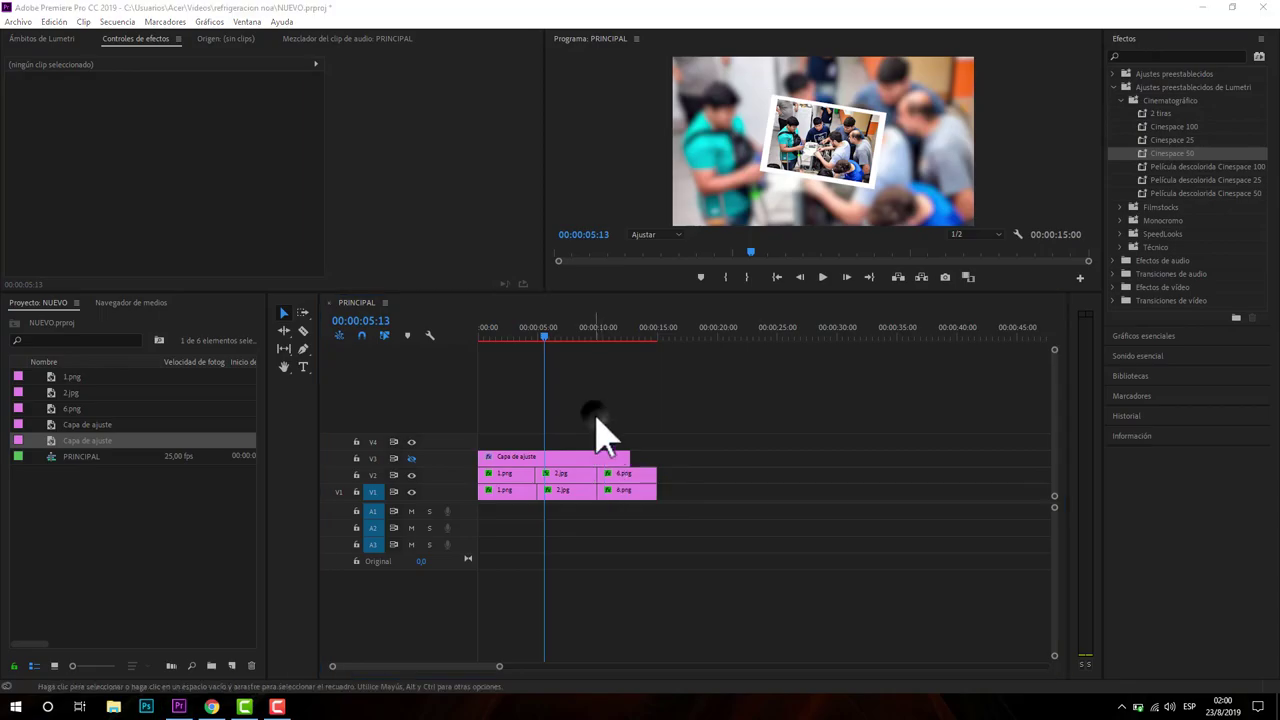
{"action": "key", "text": "alt+z"}
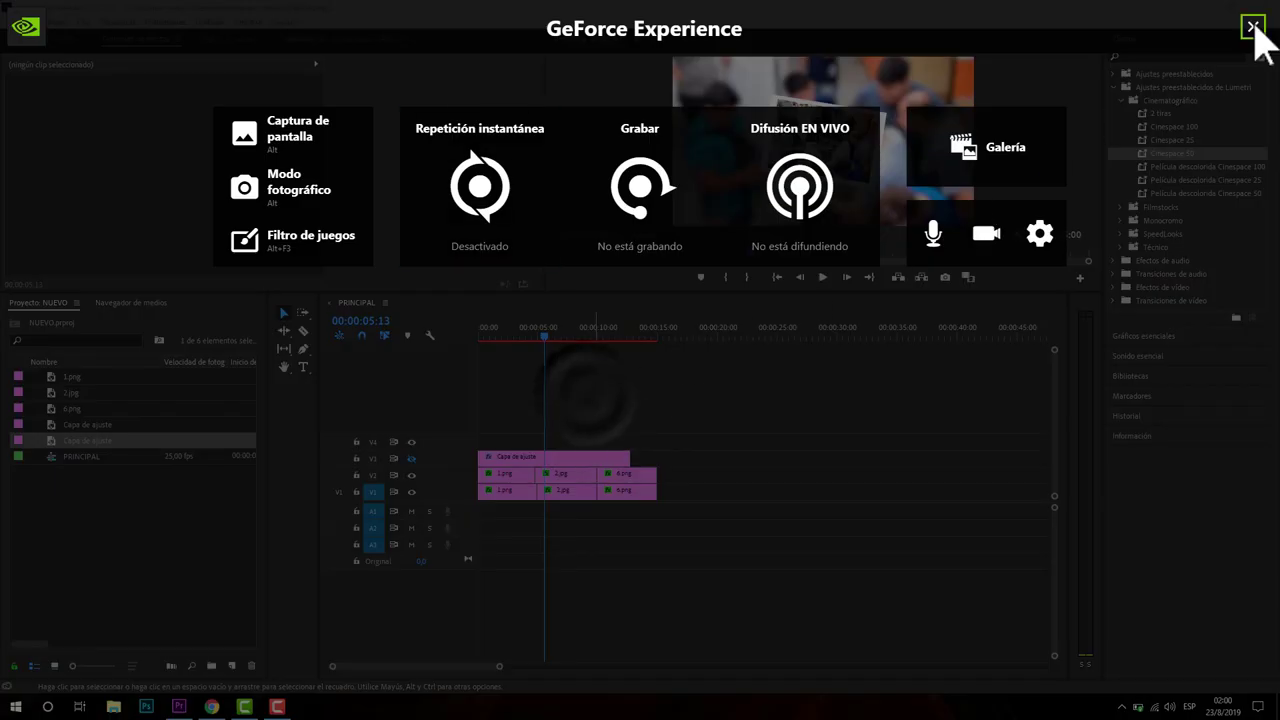
{"action": "left_click", "coordinate": [1253, 27]}
{"action": "left_click", "coordinate": [60, 24]}
{"action": "left_click", "coordinate": [57, 50]}
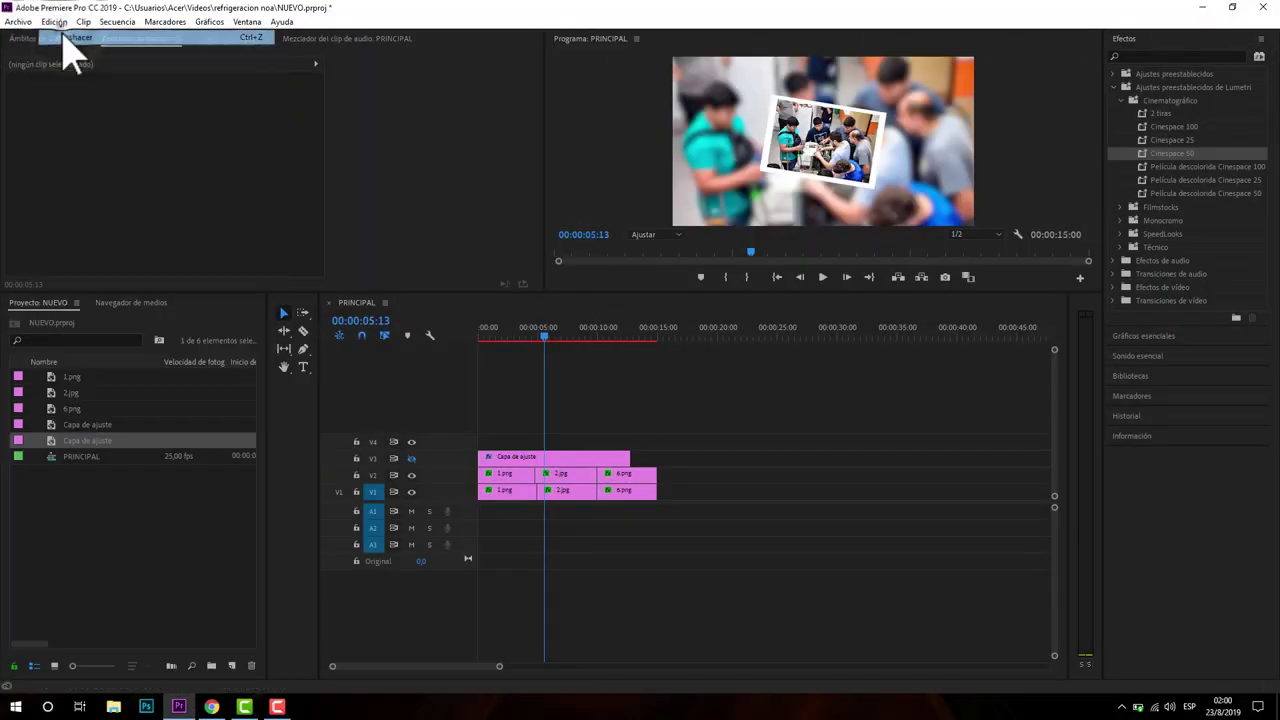
Extend the V3 layer to 00:00:15 and apply Cinespace 50 to the V4 adjustment layer
{"action": "left_click", "coordinate": [617, 457]}
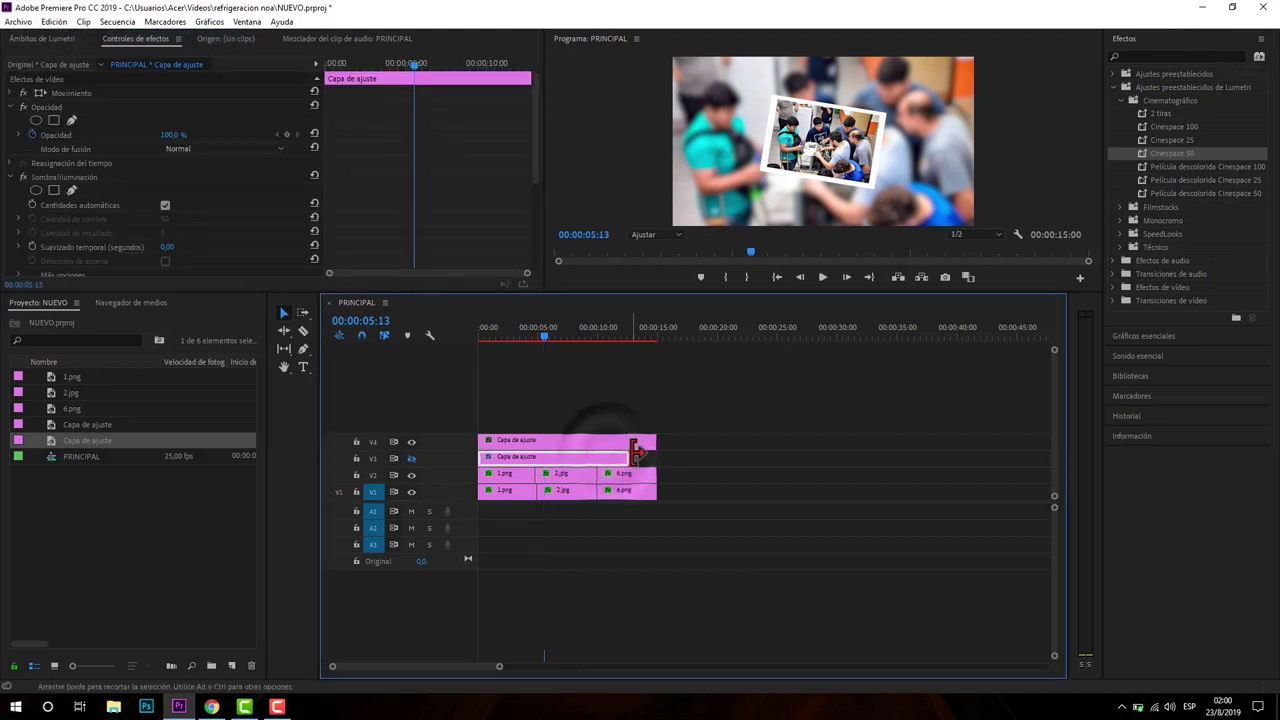
{"action": "left_click_drag", "start_coordinate": [634, 453], "coordinate": [650, 447]}
{"action": "left_click", "coordinate": [633, 445]}
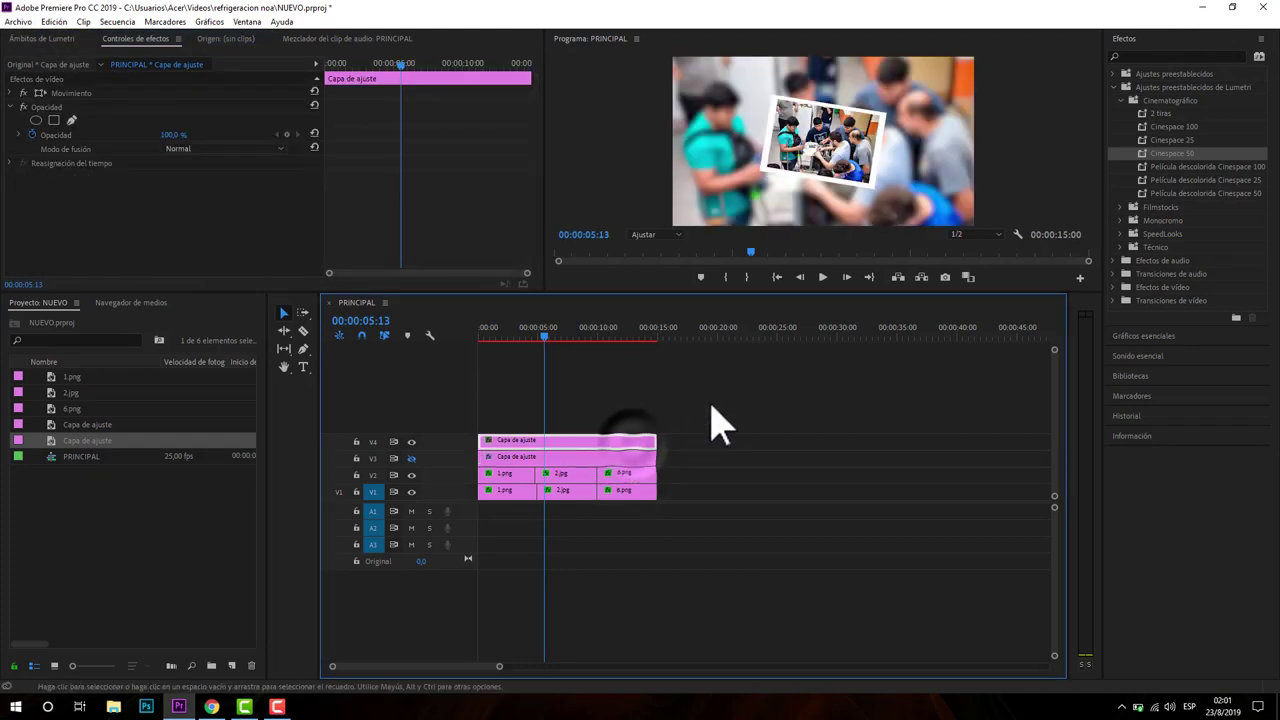
{"action": "left_click_drag", "start_coordinate": [1178, 160], "coordinate": [586, 444]}
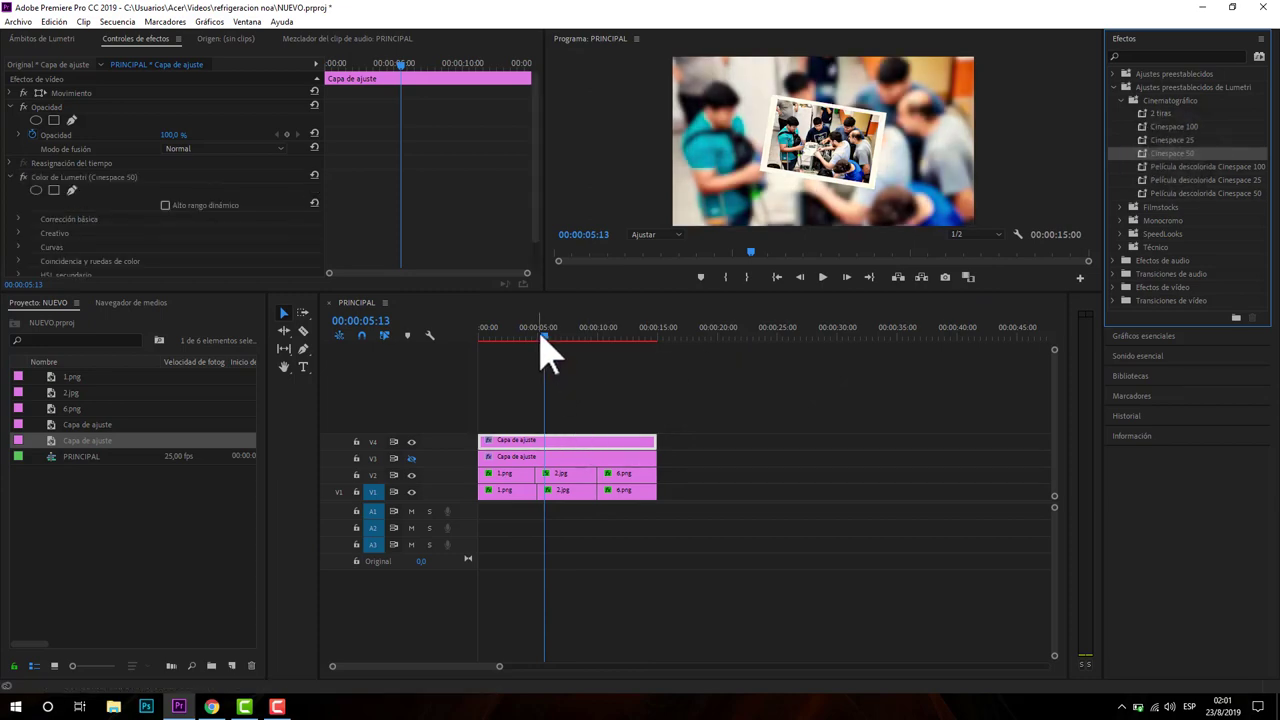
{"action": "left_click_drag", "start_coordinate": [542, 336], "coordinate": [620, 404]}
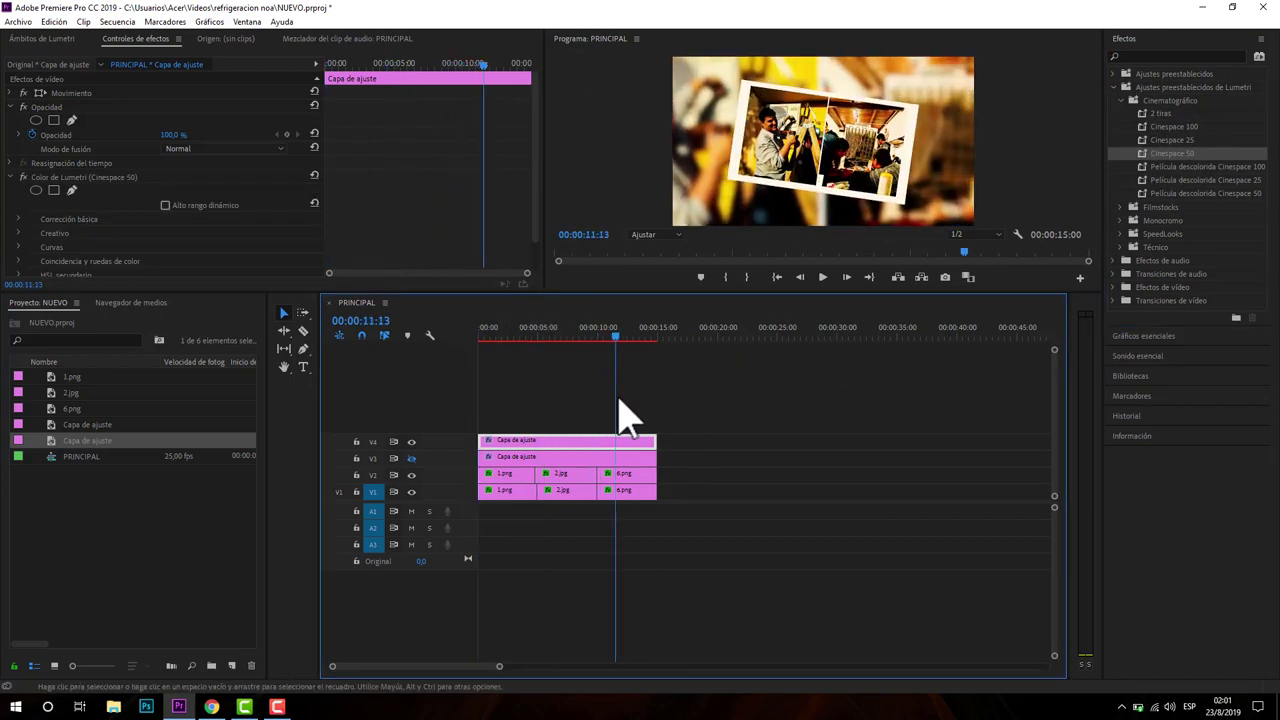
Open the Import dialog and browse to D:\trabajo\VIDEOS
{"action": "left_click", "coordinate": [20, 22]}
{"action": "left_click", "coordinate": [100, 373]}
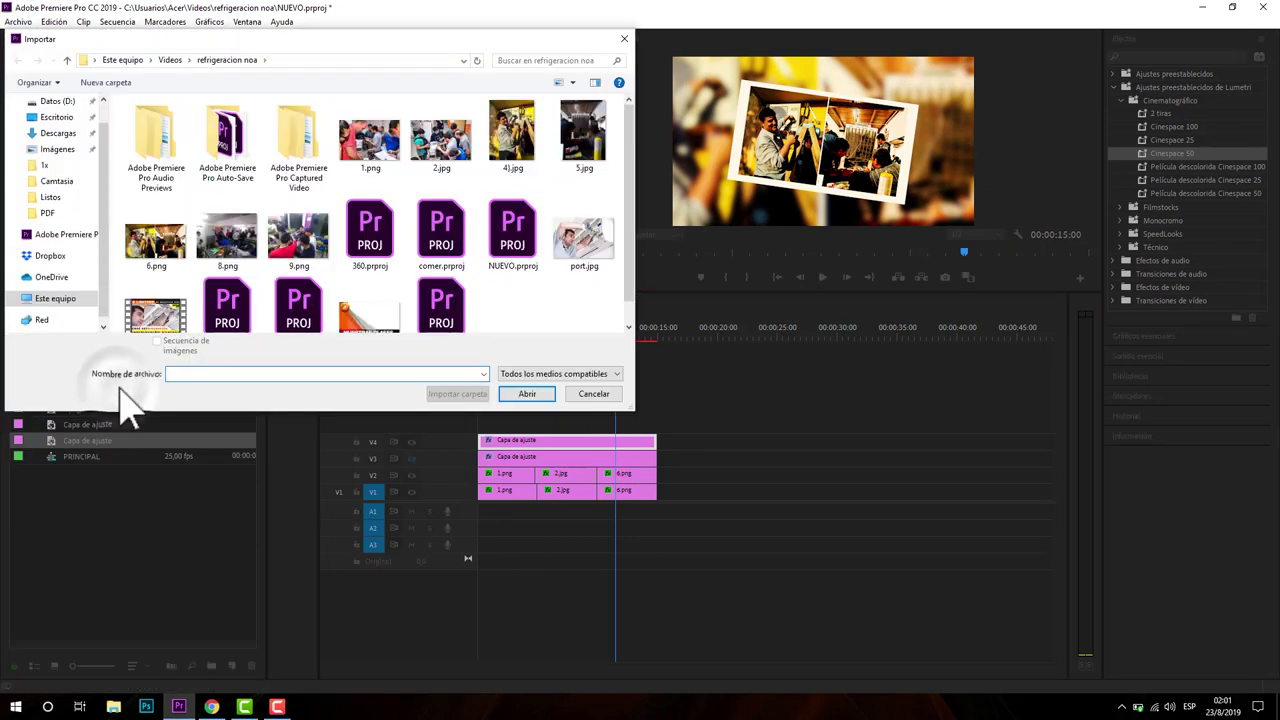
{"action": "scroll", "coordinate": [108, 273], "scroll_direction": "up", "scroll_amount": 1}
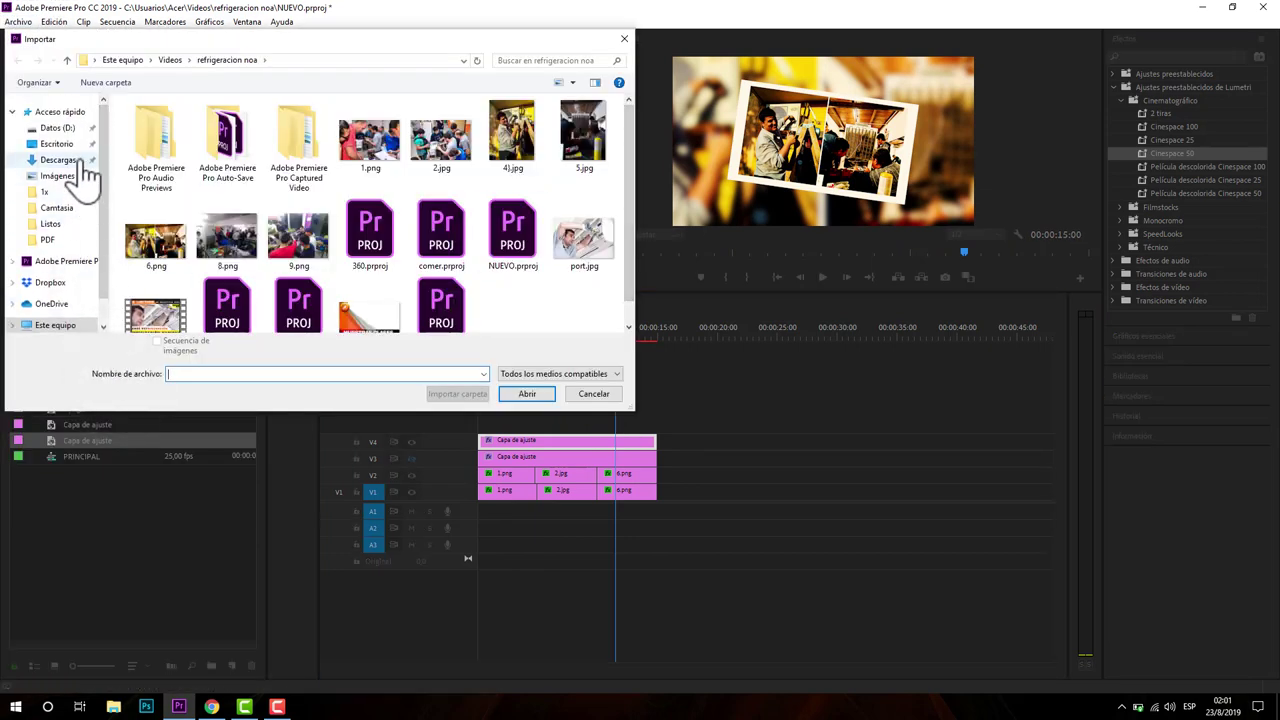
{"action": "left_click", "coordinate": [55, 127]}
{"action": "double_click", "coordinate": [457, 143]}
{"action": "scroll", "coordinate": [360, 190], "scroll_direction": "down", "scroll_amount": 2}
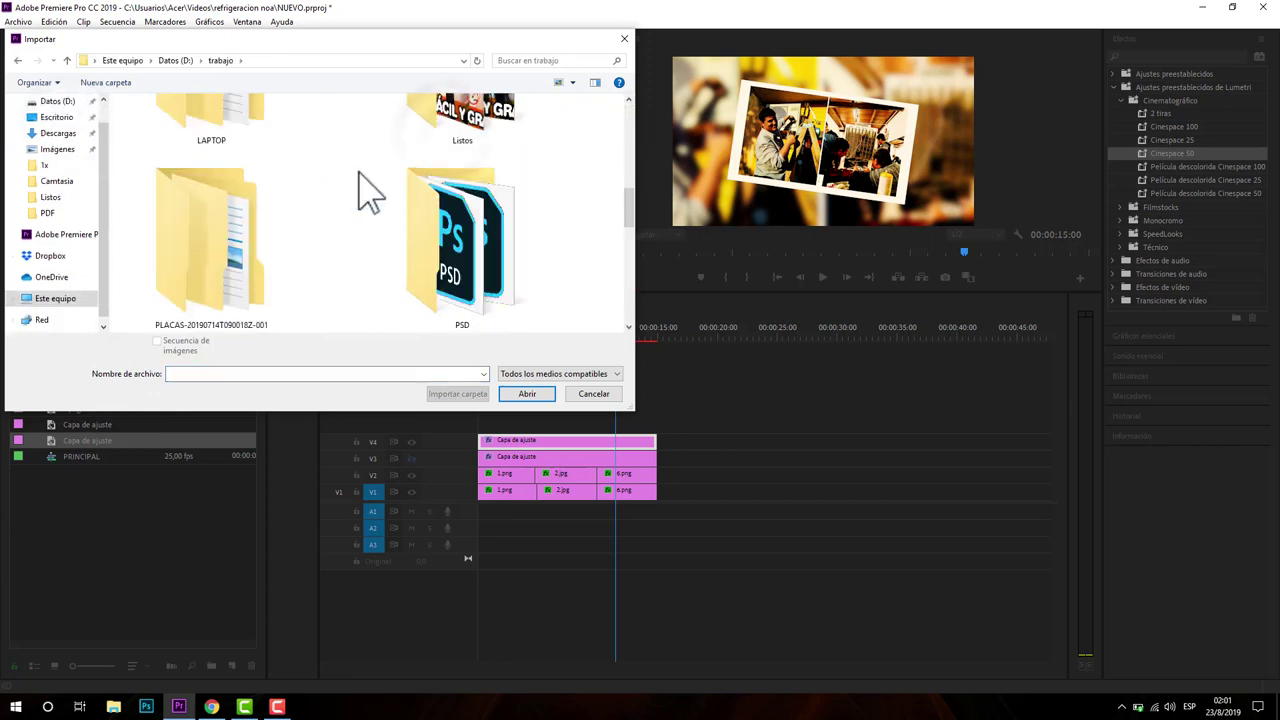
{"action": "scroll", "coordinate": [360, 190], "scroll_direction": "down", "scroll_amount": 2}
{"action": "scroll", "coordinate": [360, 190], "scroll_direction": "up", "scroll_amount": 1}
{"action": "double_click", "coordinate": [432, 230]}
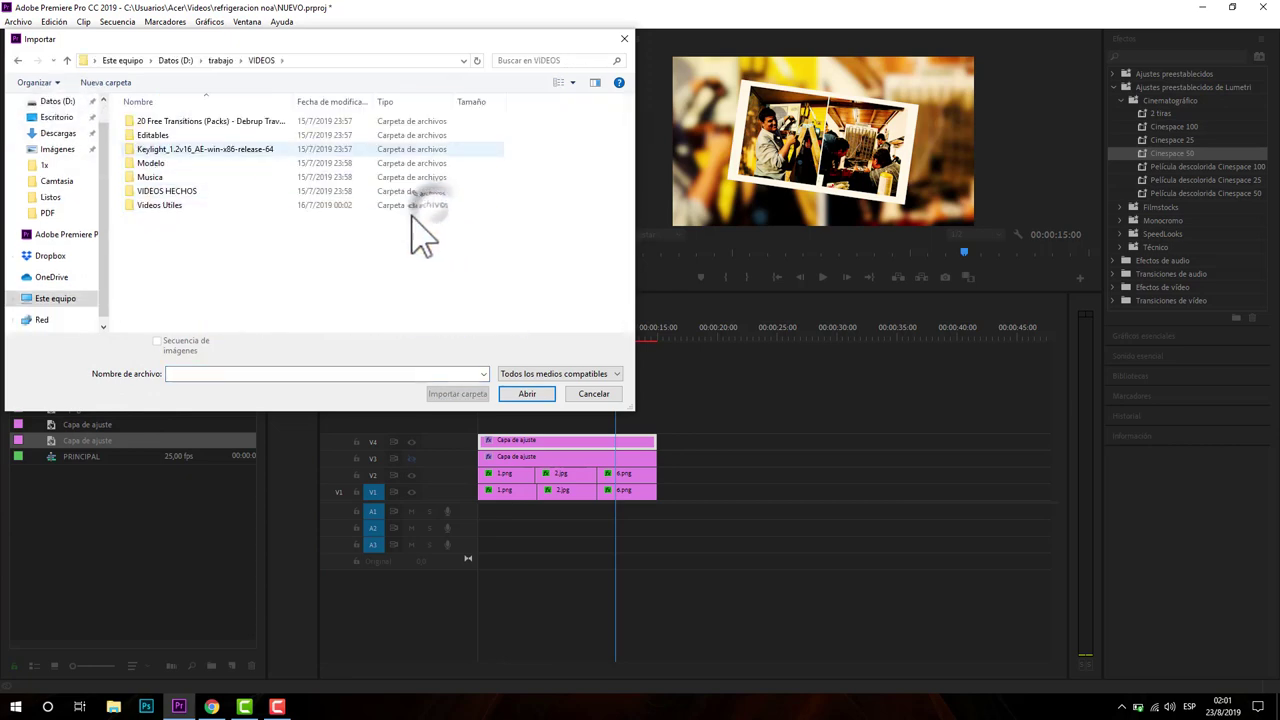
Switch to large icons, open Videos Utiles\Stock, and select Particle.mov
{"action": "right_click", "coordinate": [229, 258]}
{"action": "mouse_move", "coordinate": [250, 263]}
{"action": "left_click", "coordinate": [423, 278]}
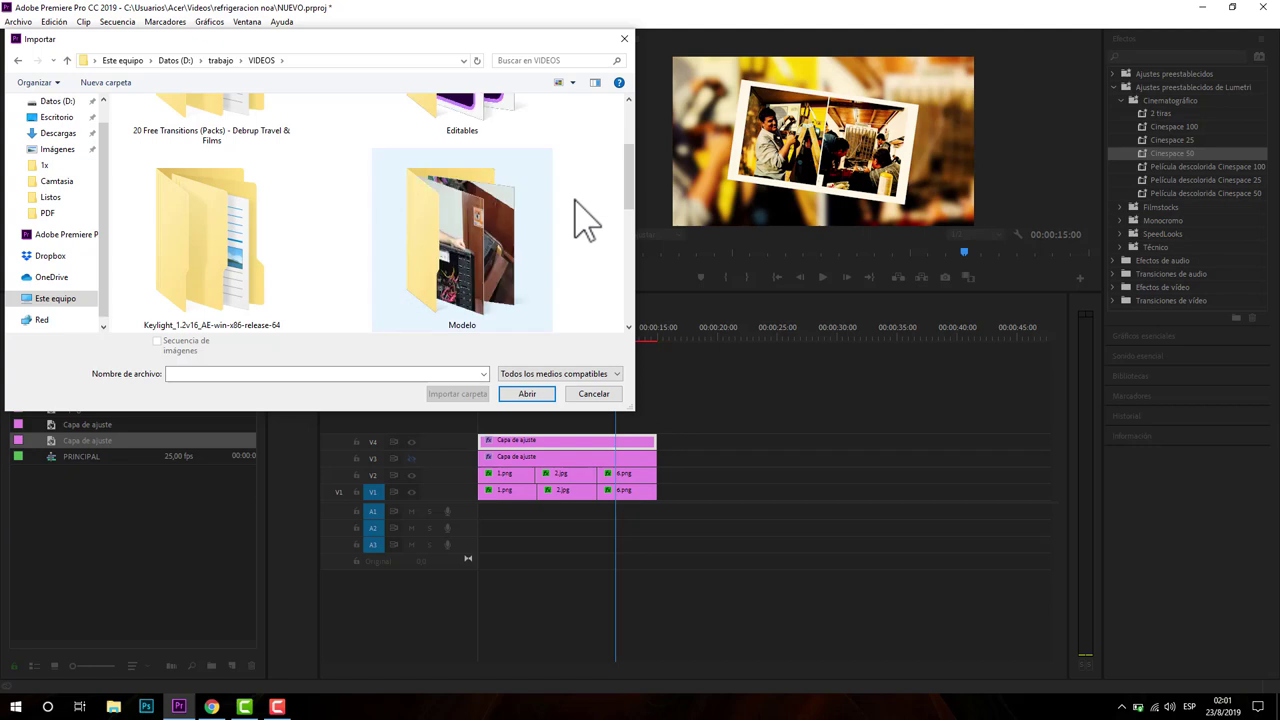
{"action": "left_click_drag", "start_coordinate": [628, 205], "coordinate": [640, 345]}
{"action": "double_click", "coordinate": [210, 245]}
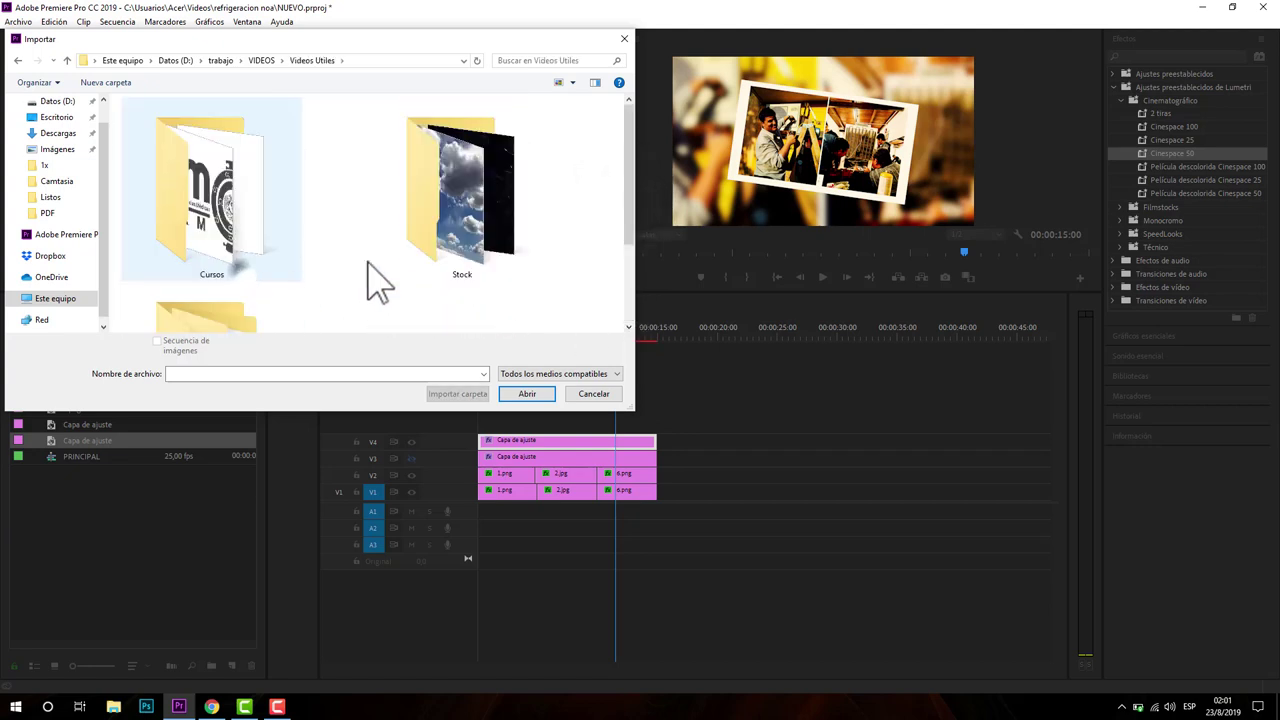
{"action": "double_click", "coordinate": [445, 250]}
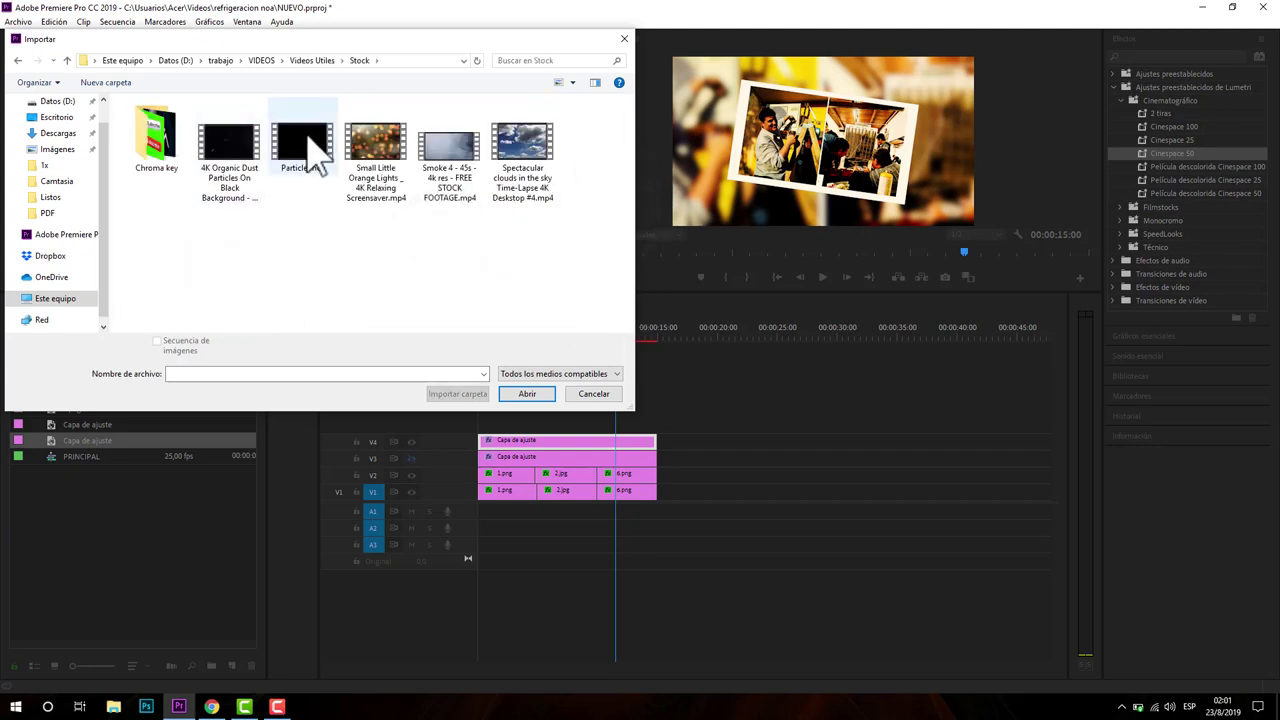
{"action": "left_click", "coordinate": [240, 150], "text": "ctrl"}
Import Particle.mov with the 4K dust clip and place Particle.mov on V5
{"action": "left_click", "coordinate": [527, 393]}
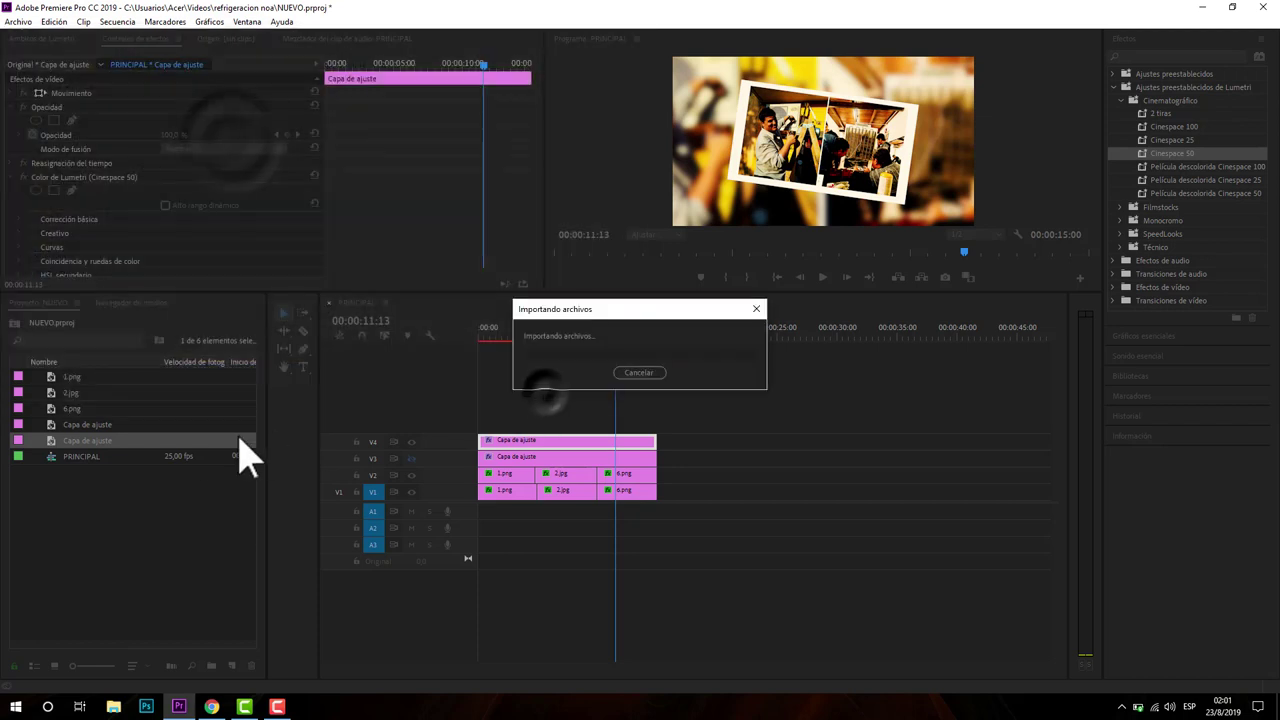
{"action": "key", "text": "ctrl+s"}
{"action": "left_click_drag", "start_coordinate": [95, 472], "coordinate": [540, 440]}
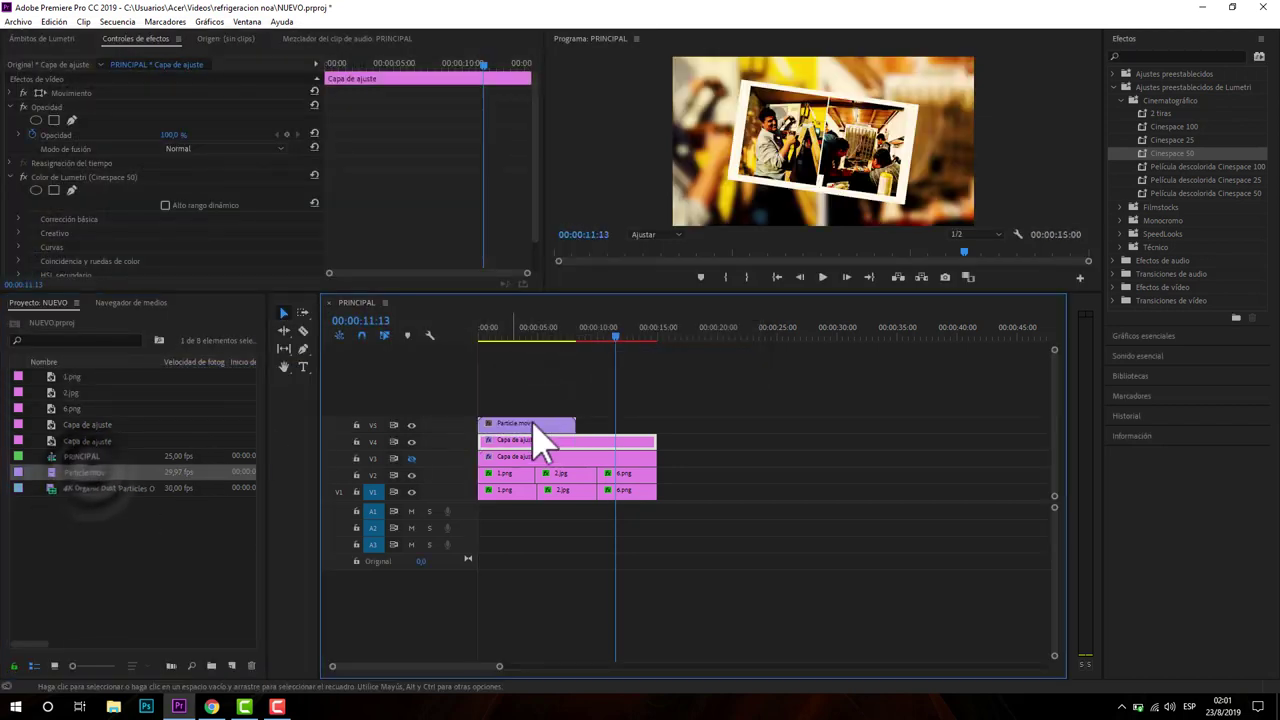
Blend Particle.mov in Pantalla mode and duplicate it right after itself on V5
{"action": "left_click", "coordinate": [572, 422]}
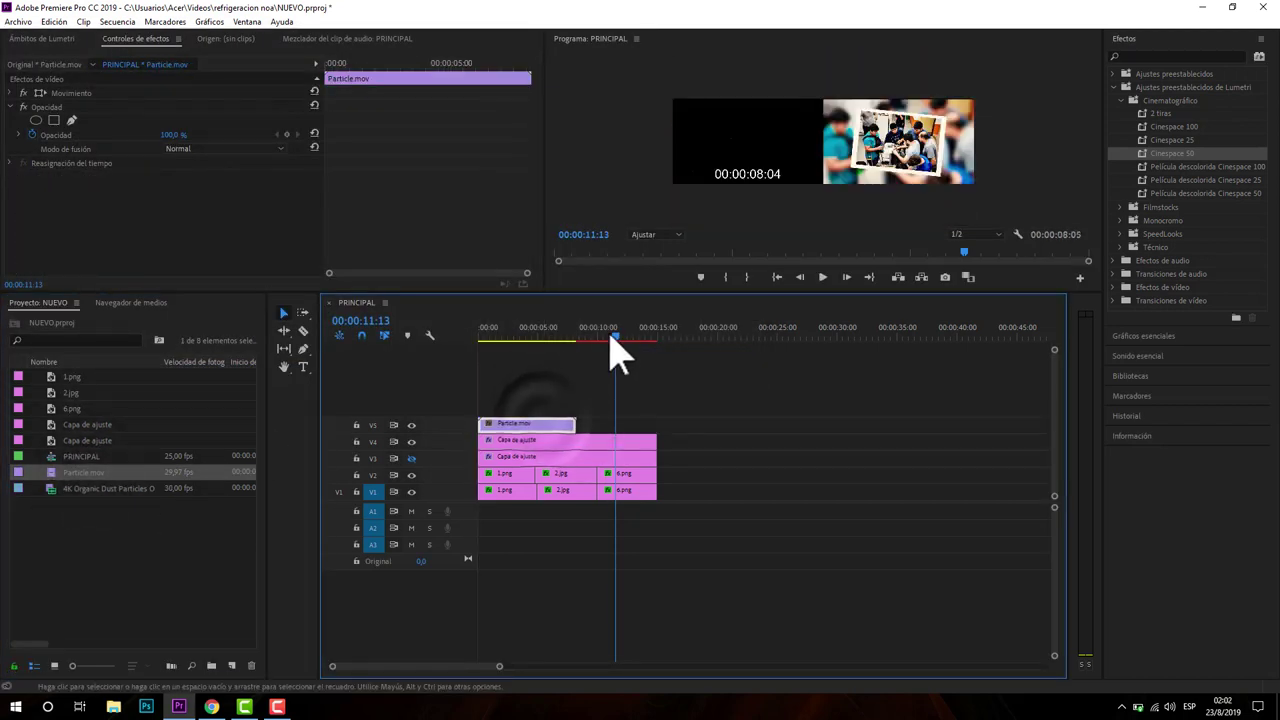
{"action": "left_click_drag", "start_coordinate": [614, 336], "coordinate": [524, 345]}
{"action": "left_click", "coordinate": [533, 330]}
{"action": "left_click", "coordinate": [225, 148]}
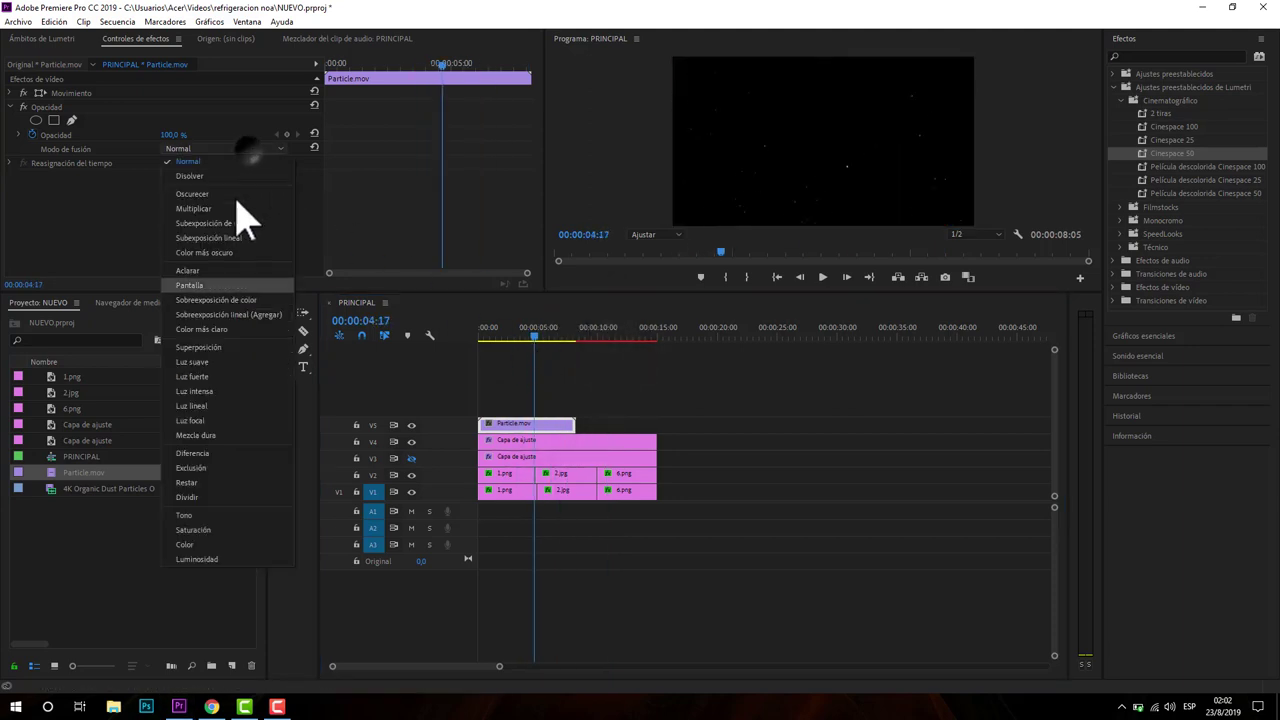
{"action": "left_click", "coordinate": [218, 285]}
{"action": "left_click_drag", "start_coordinate": [537, 337], "coordinate": [531, 366]}
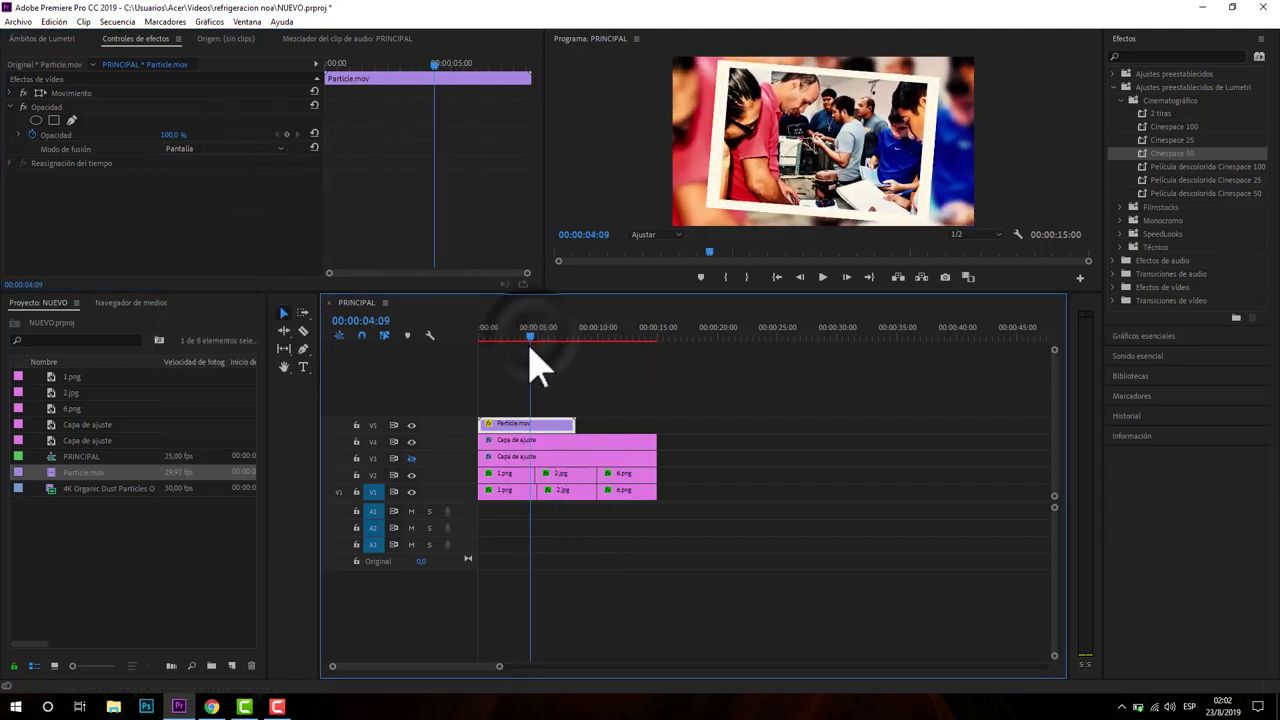
{"action": "mouse_move", "coordinate": [549, 427]}
{"action": "left_mouse_down"}
{"action": "mouse_move", "coordinate": [669, 428]}
{"action": "mouse_move", "coordinate": [651, 424]}
{"action": "left_mouse_up"}
{"action": "left_click", "coordinate": [170, 490]}
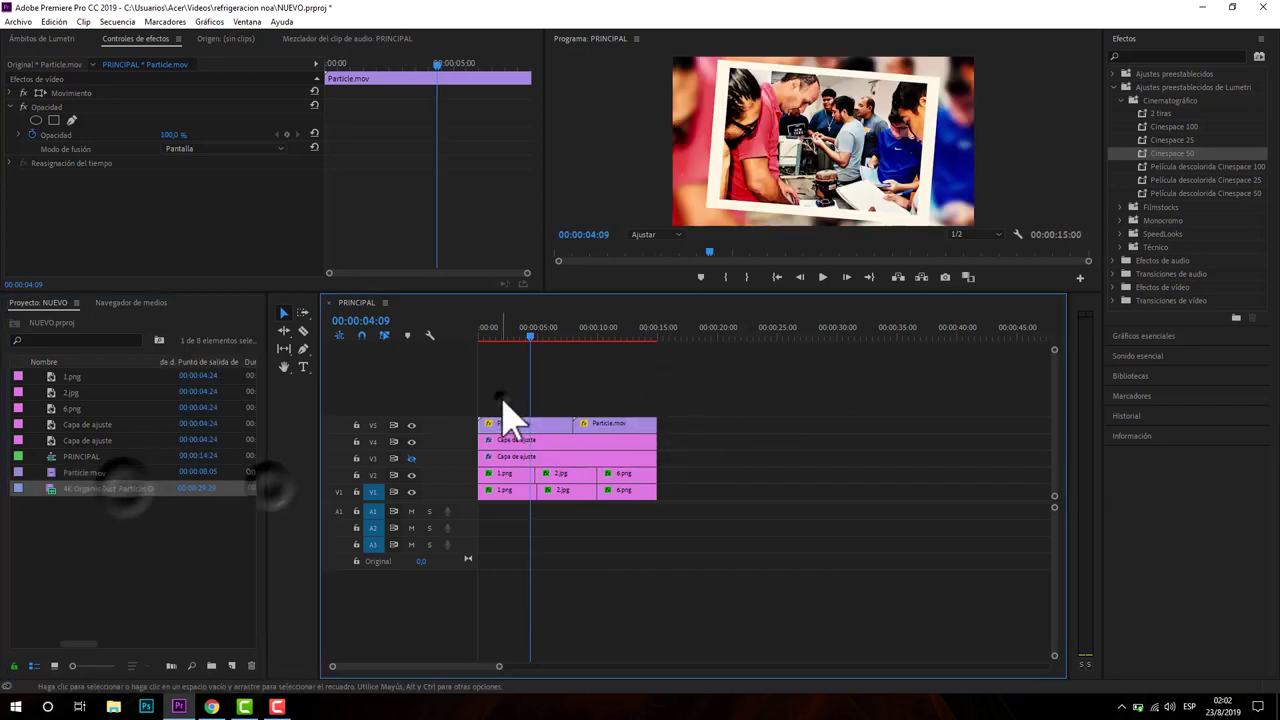
Place the 4K dust clip on V6, delete its audio, and trim it to 00:00:15
{"action": "left_click_drag", "start_coordinate": [170, 490], "coordinate": [478, 412]}
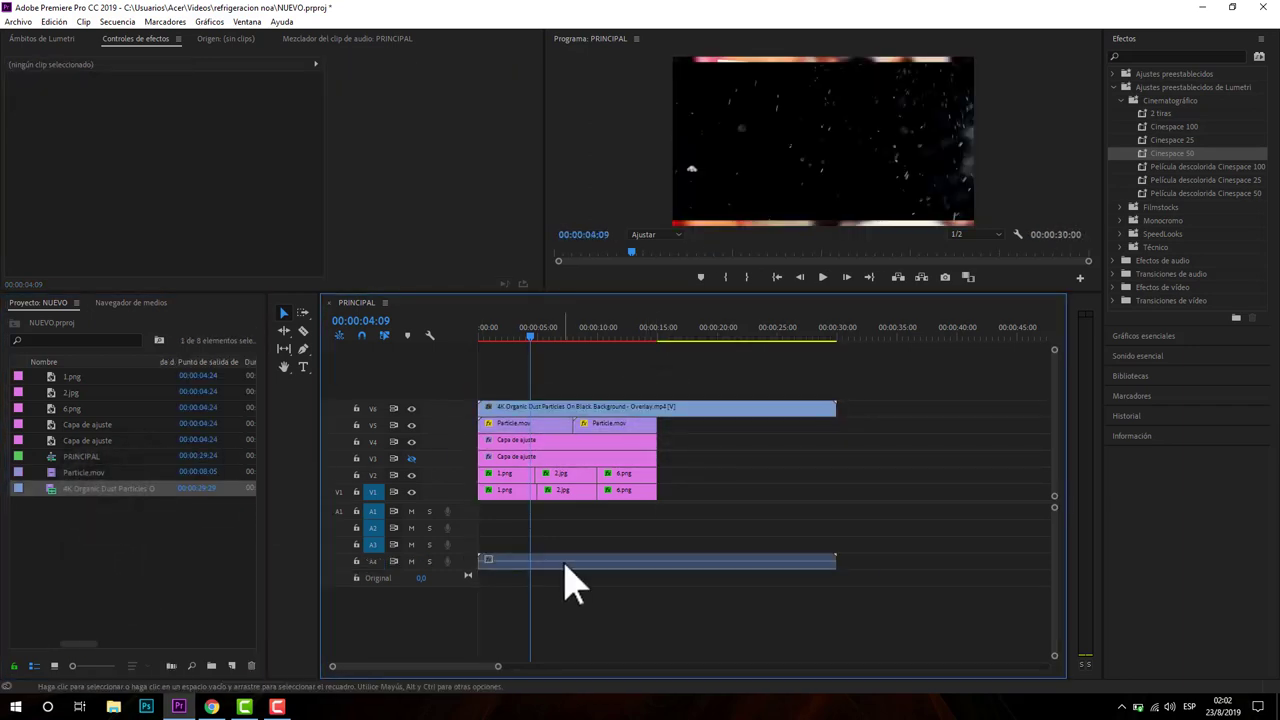
{"action": "right_click", "coordinate": [560, 561]}
{"action": "left_click", "coordinate": [608, 343]}
{"action": "right_click", "coordinate": [630, 560]}
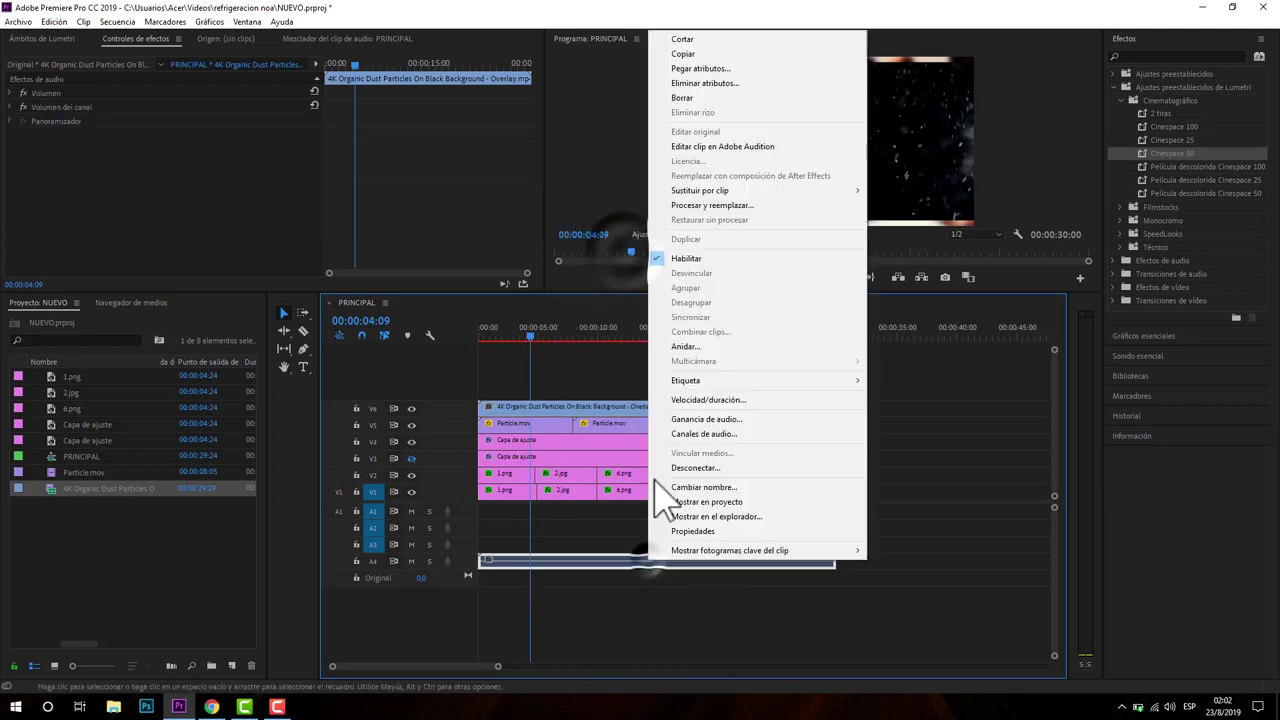
{"action": "left_click", "coordinate": [684, 48]}
{"action": "left_click_drag", "start_coordinate": [834, 408], "coordinate": [655, 406]}
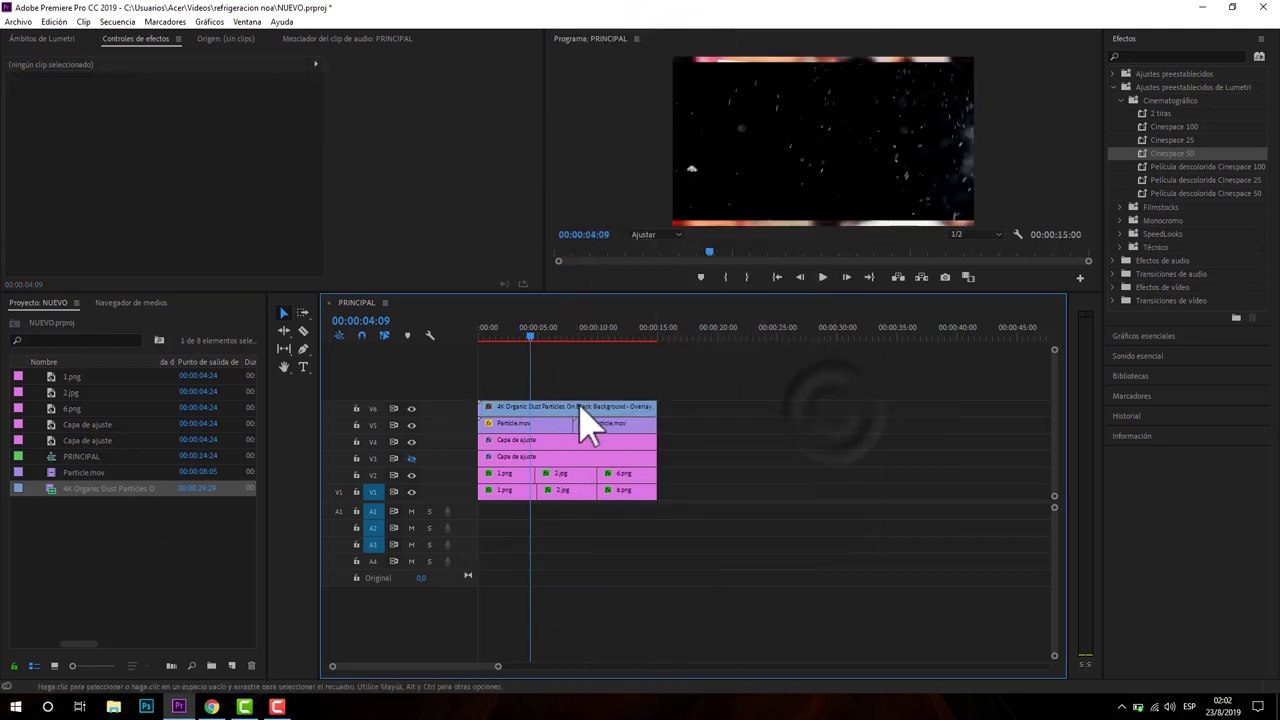
Scale the dust overlay to 129, blend it in Pantalla mode at 76% opacity
{"action": "left_click", "coordinate": [580, 405]}
{"action": "left_click", "coordinate": [23, 92]}
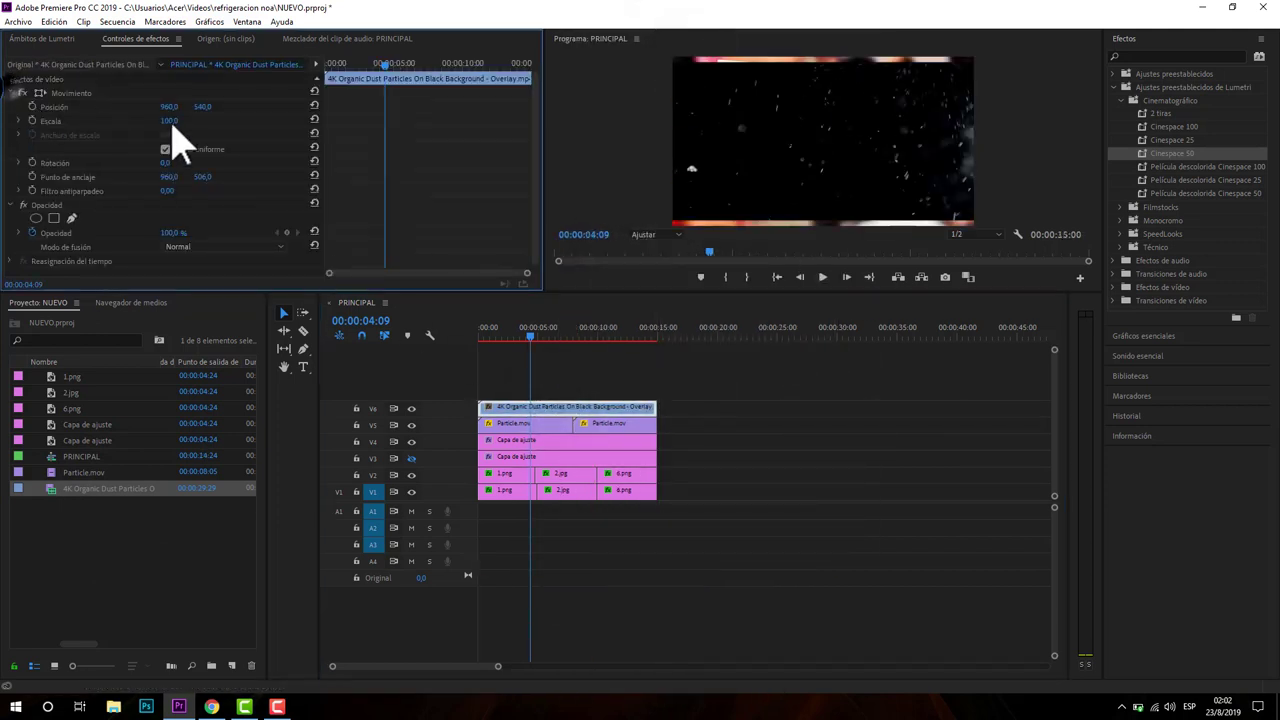
{"action": "left_click_drag", "start_coordinate": [172, 122], "coordinate": [194, 134]}
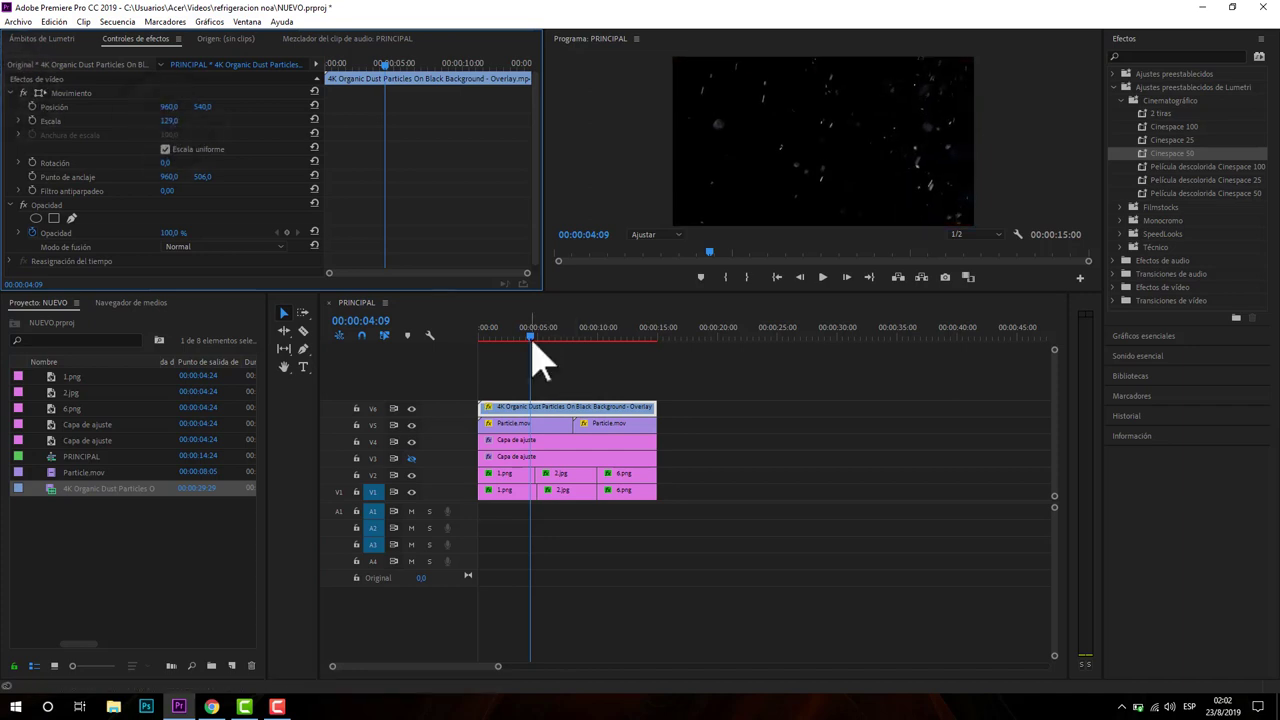
{"action": "left_click", "coordinate": [232, 249]}
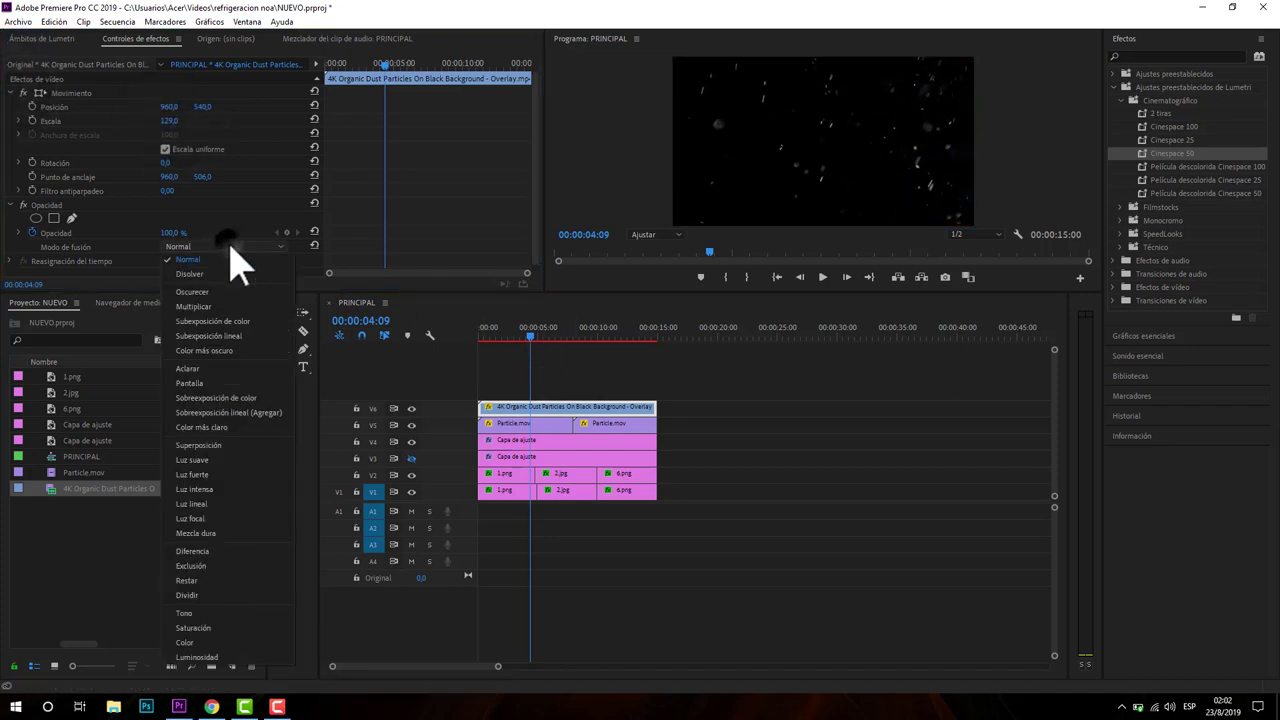
{"action": "left_click", "coordinate": [224, 382]}
{"action": "mouse_move", "coordinate": [530, 338]}
{"action": "left_mouse_down"}
{"action": "mouse_move", "coordinate": [502, 338]}
{"action": "mouse_move", "coordinate": [551, 352]}
{"action": "left_mouse_up"}
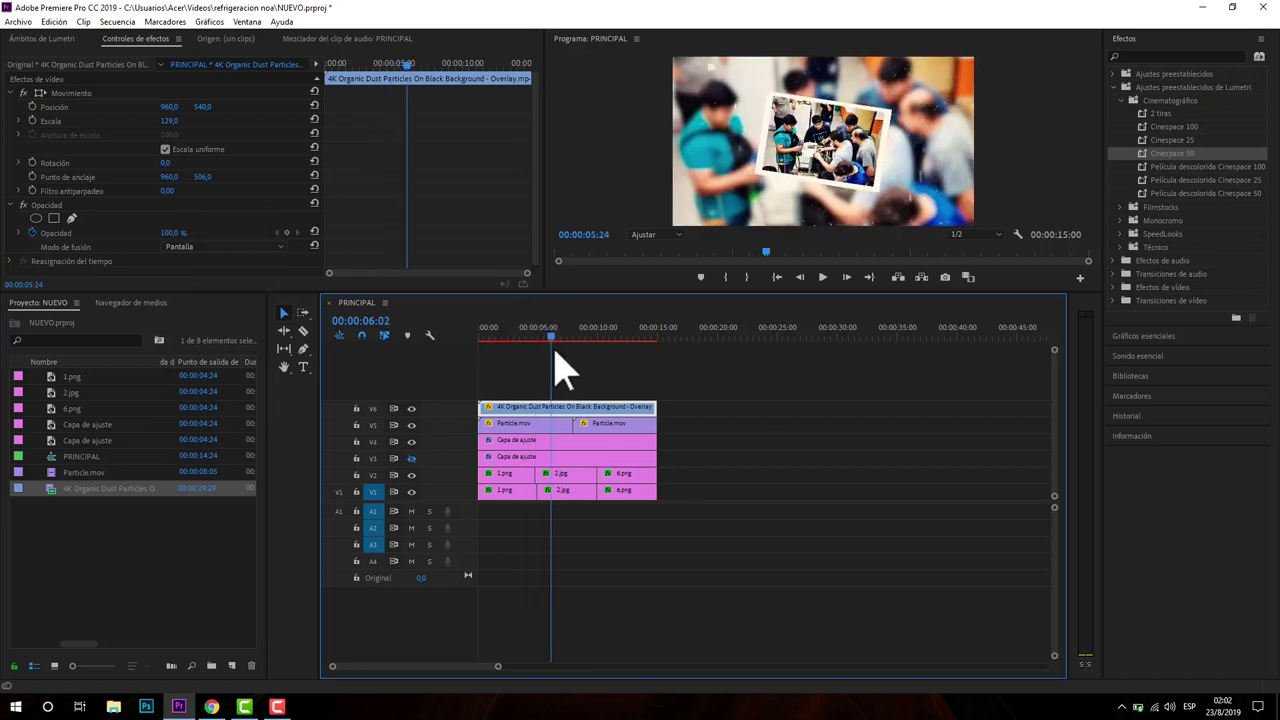
{"action": "left_click_drag", "start_coordinate": [180, 233], "coordinate": [172, 238]}
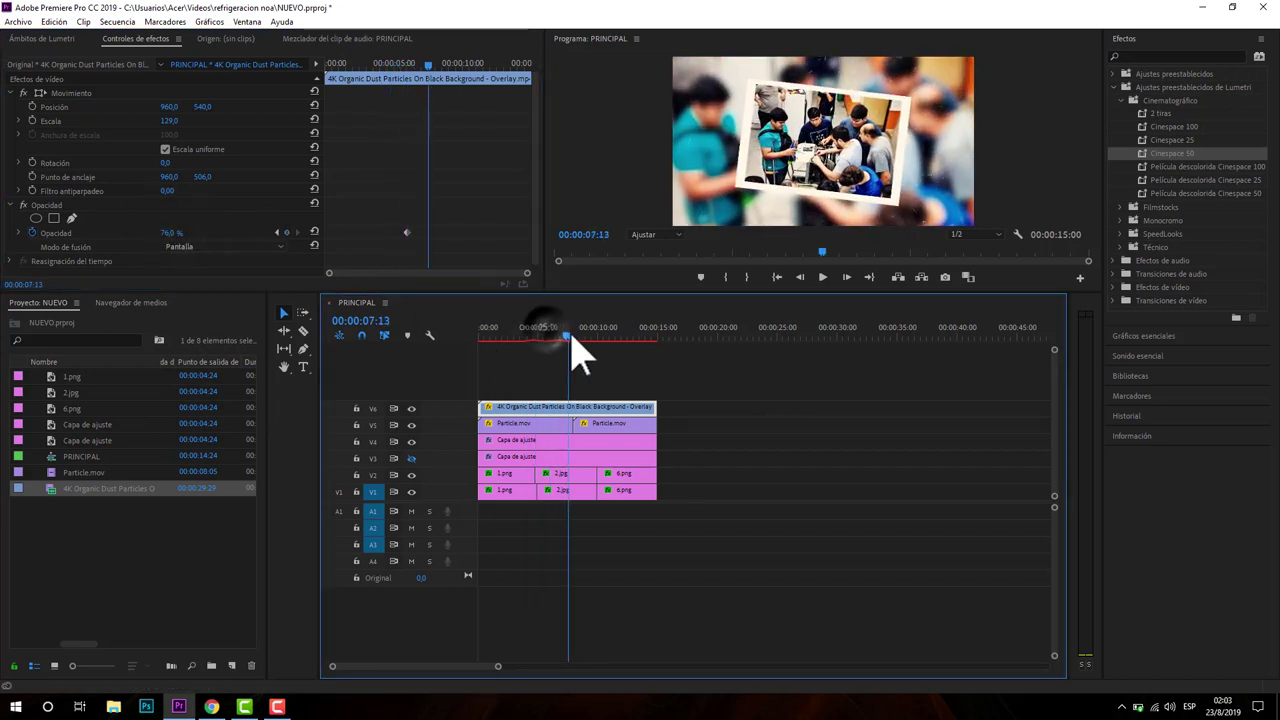
{"action": "left_click_drag", "start_coordinate": [551, 352], "coordinate": [590, 349]}
{"action": "left_click", "coordinate": [140, 560]}
Import Smoke 4 from Stock and place it at the sequence start on V7
{"action": "key", "text": "alt+a"}
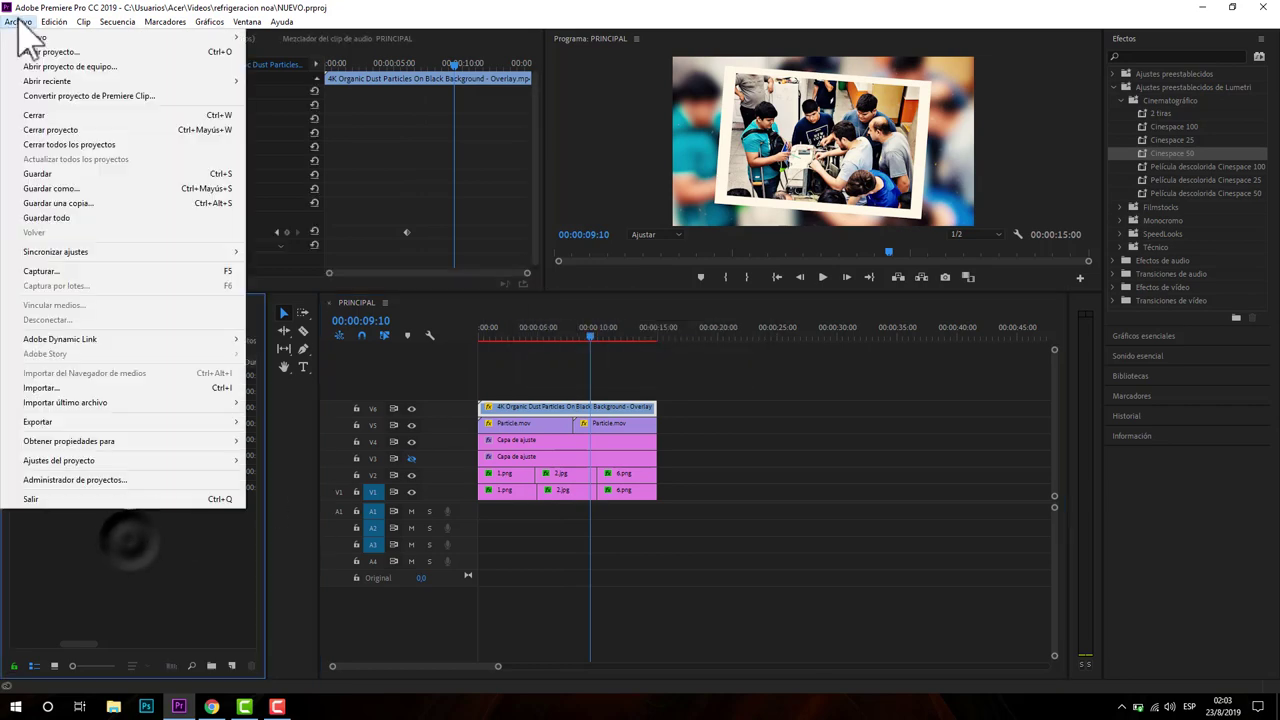
{"action": "left_click", "coordinate": [115, 368]}
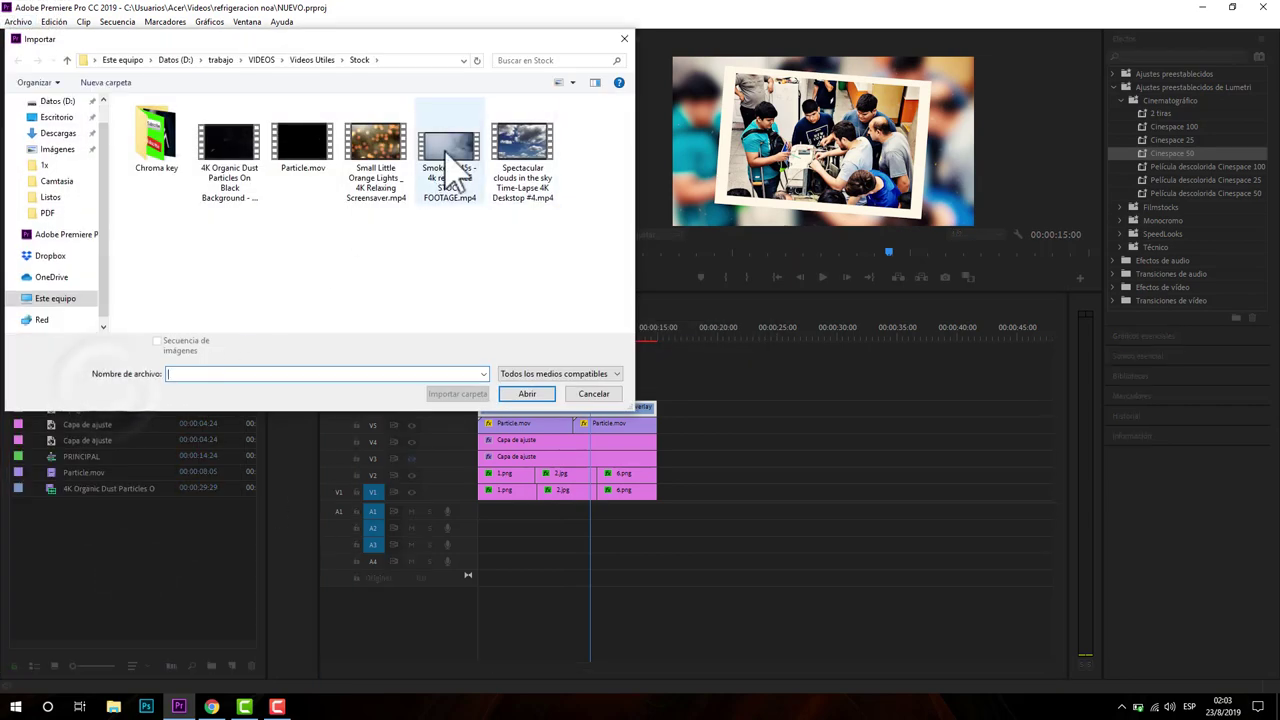
{"action": "double_click", "coordinate": [458, 170]}
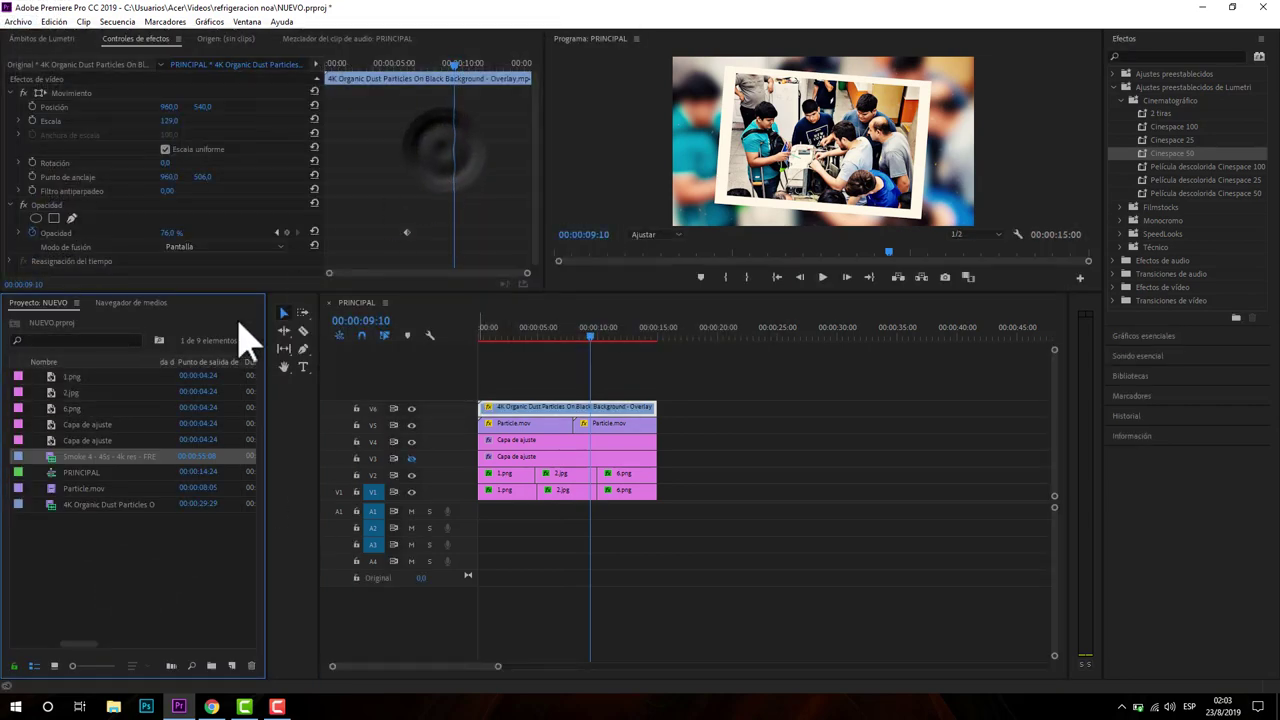
{"action": "mouse_move", "coordinate": [110, 456]}
{"action": "left_mouse_down"}
{"action": "mouse_move", "coordinate": [450, 255]}
{"action": "mouse_move", "coordinate": [482, 390]}
{"action": "left_mouse_up"}
Remove the smoke clip's audio and cut away everything past 15 seconds
{"action": "right_click", "coordinate": [487, 577]}
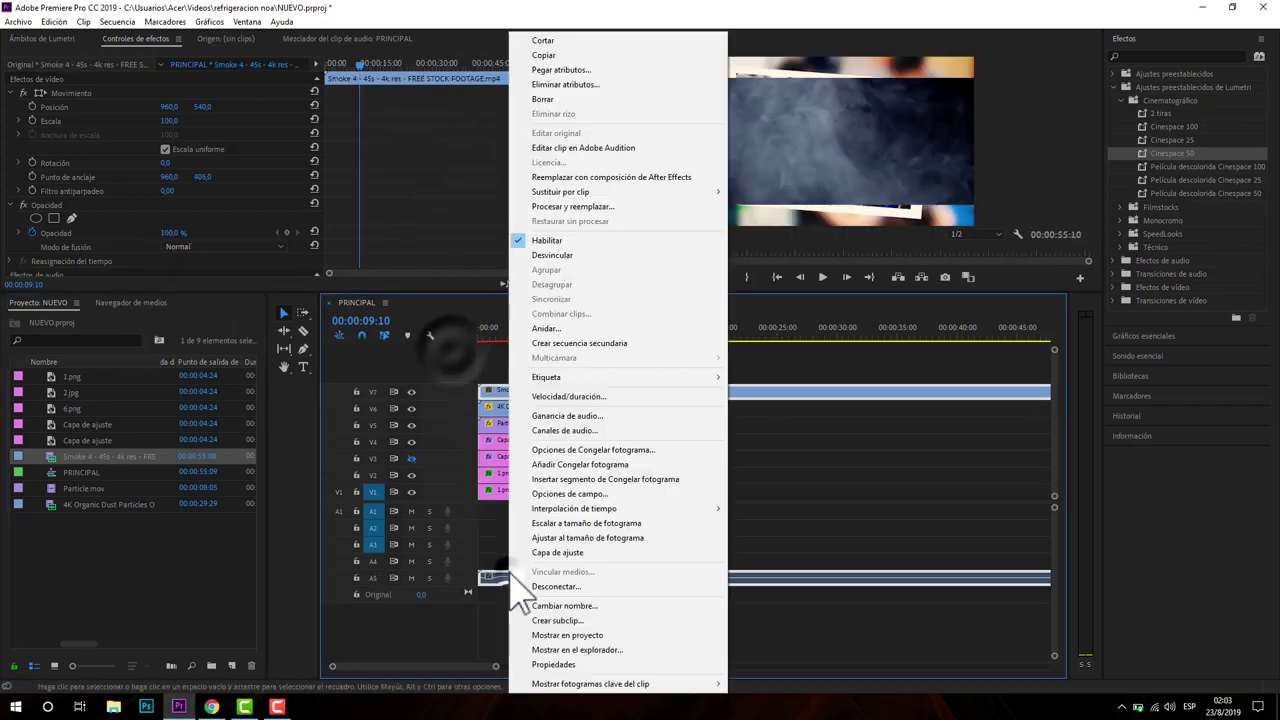
{"action": "left_click", "coordinate": [586, 277]}
{"action": "right_click", "coordinate": [587, 548]}
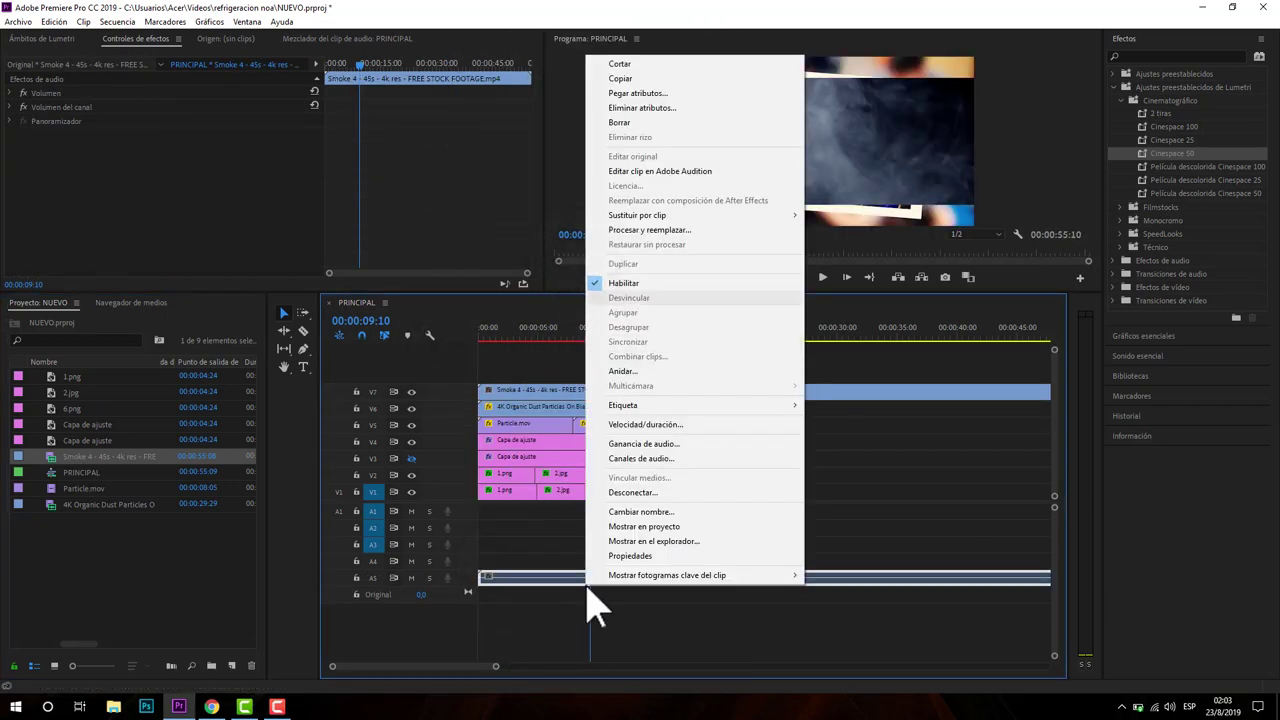
{"action": "left_click", "coordinate": [612, 62]}
{"action": "key", "text": "c"}
{"action": "left_click", "coordinate": [660, 391]}
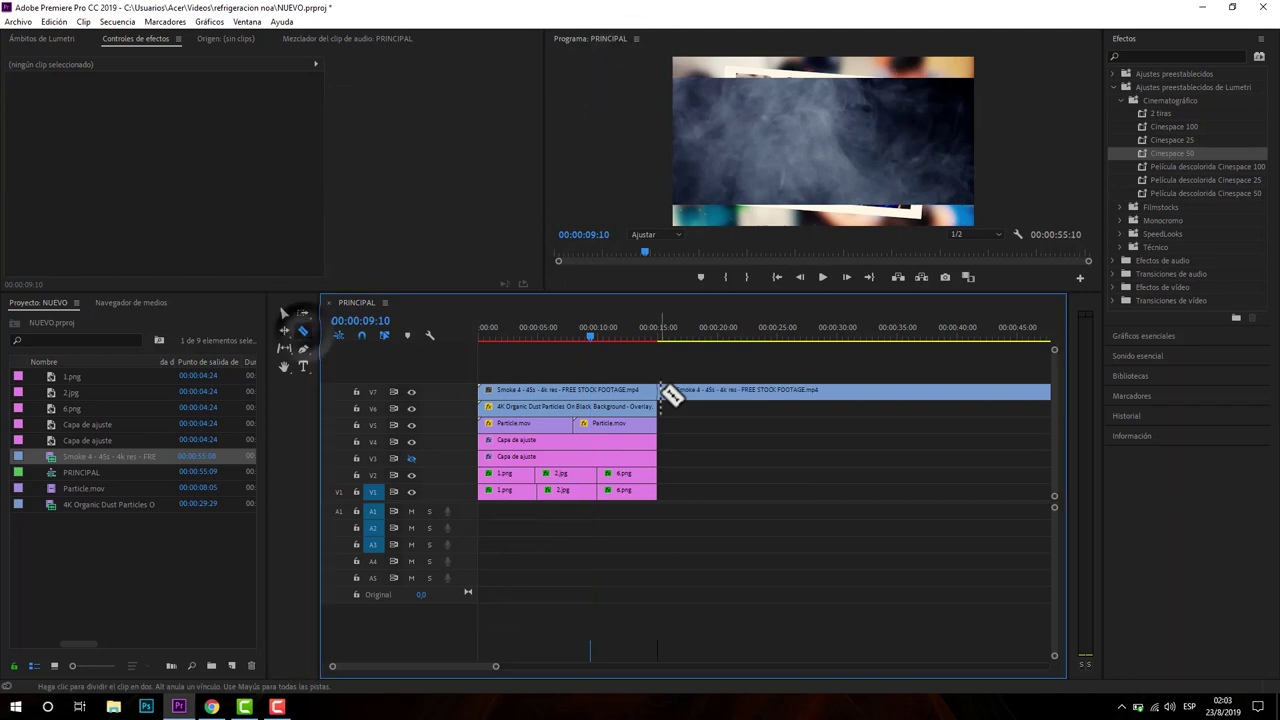
{"action": "key", "text": "v"}
{"action": "right_click", "coordinate": [720, 391]}
{"action": "left_click", "coordinate": [750, 133]}
Scale the smoke clip to 147 and blend it in Pantalla mode
{"action": "left_click", "coordinate": [557, 389]}
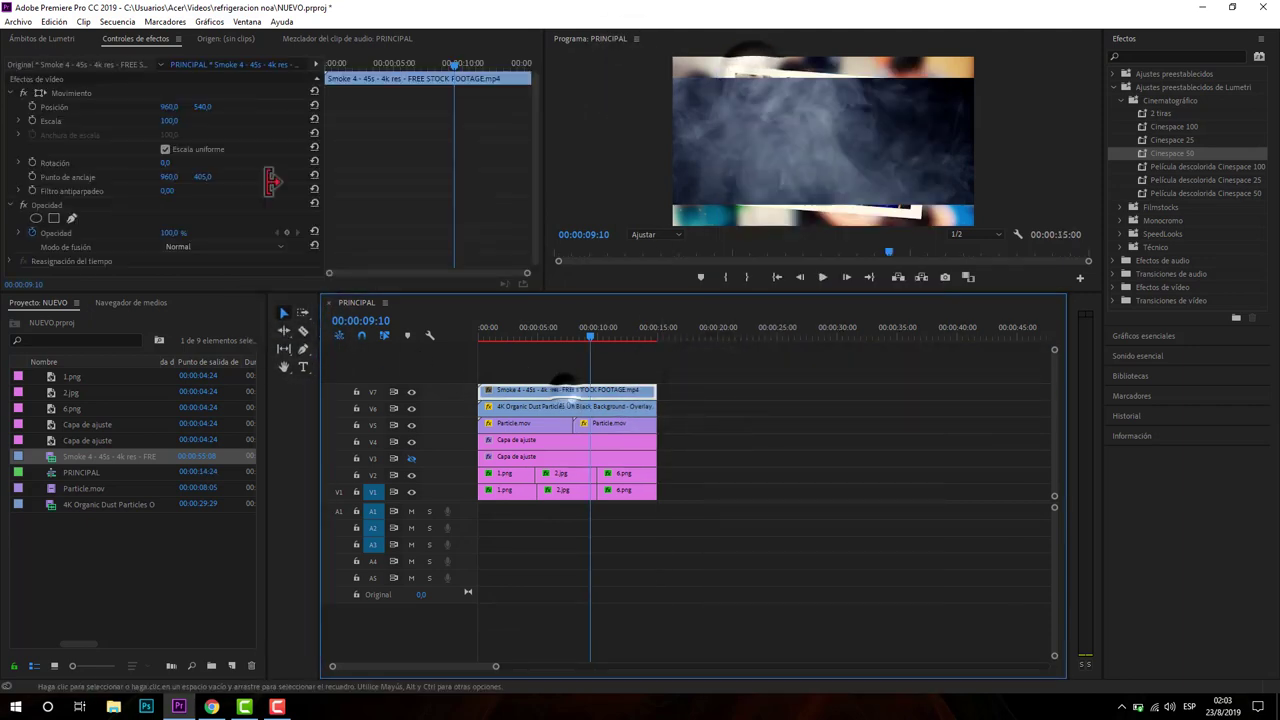
{"action": "mouse_move", "coordinate": [170, 120]}
{"action": "left_mouse_down"}
{"action": "mouse_move", "coordinate": [228, 130]}
{"action": "mouse_move", "coordinate": [211, 125]}
{"action": "left_mouse_up"}
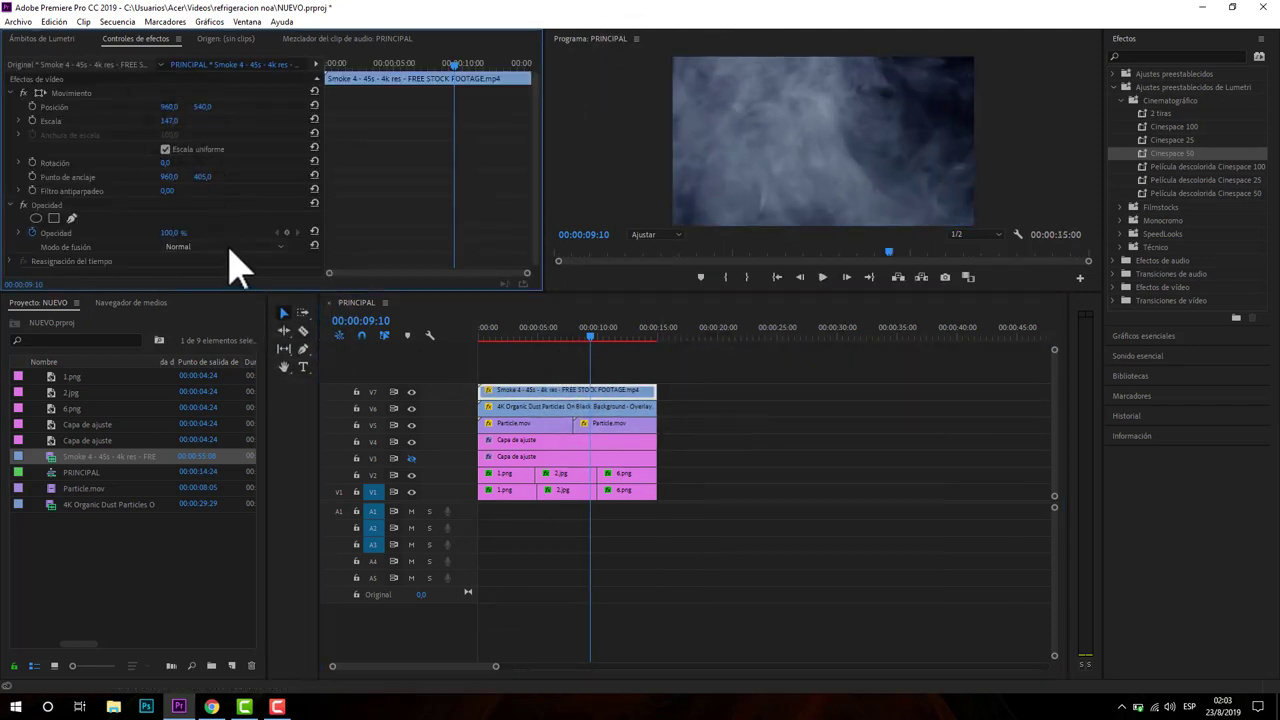
{"action": "left_click", "coordinate": [230, 250]}
{"action": "left_click", "coordinate": [237, 318]}
{"action": "left_click_drag", "start_coordinate": [591, 338], "coordinate": [540, 340]}
Try Superposición, then settle on Luz fuerte blending with the smoke at 71% opacity
{"action": "left_click", "coordinate": [248, 248]}
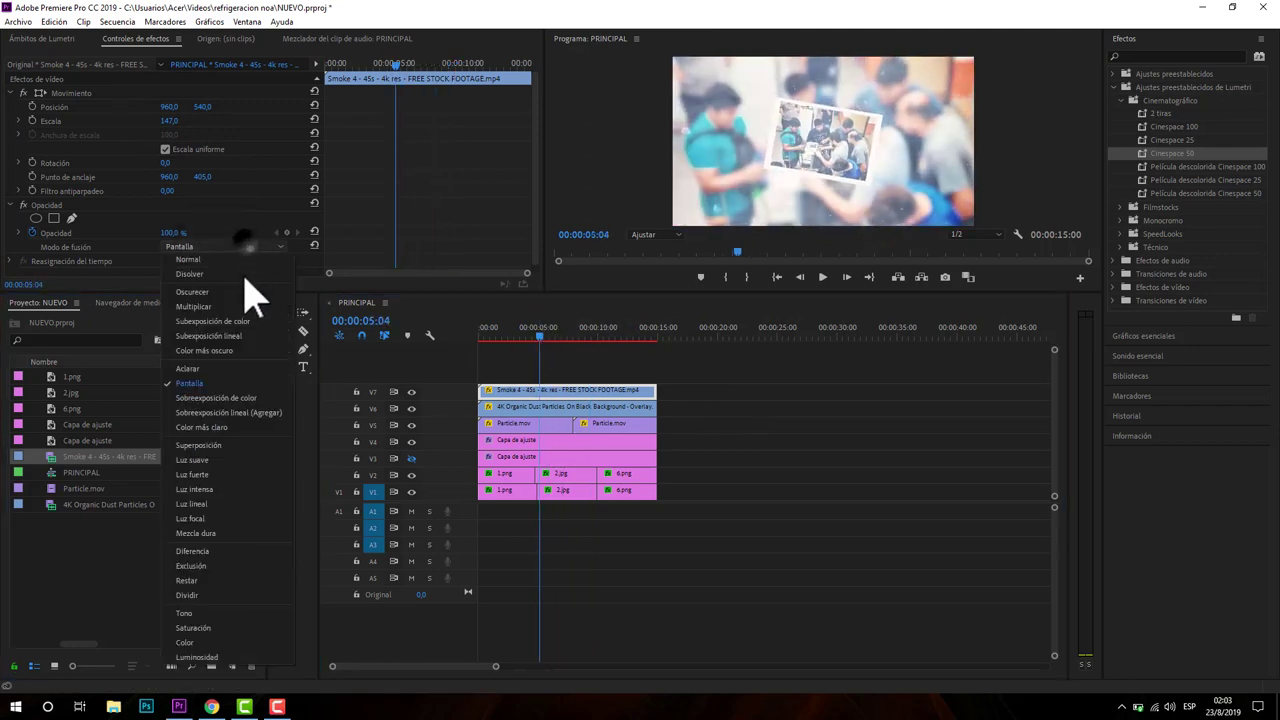
{"action": "left_click", "coordinate": [233, 440]}
{"action": "left_click", "coordinate": [517, 337]}
{"action": "left_click_drag", "start_coordinate": [517, 336], "coordinate": [545, 340]}
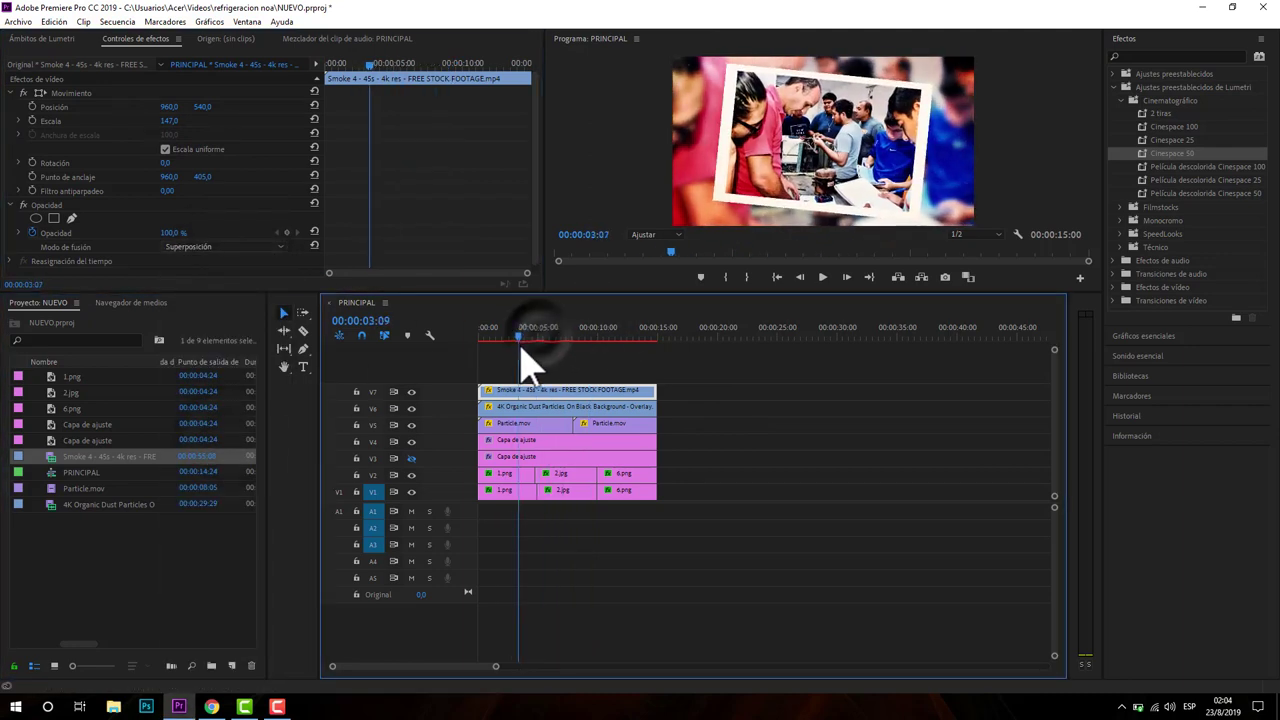
{"action": "left_click_drag", "start_coordinate": [174, 238], "coordinate": [154, 240]}
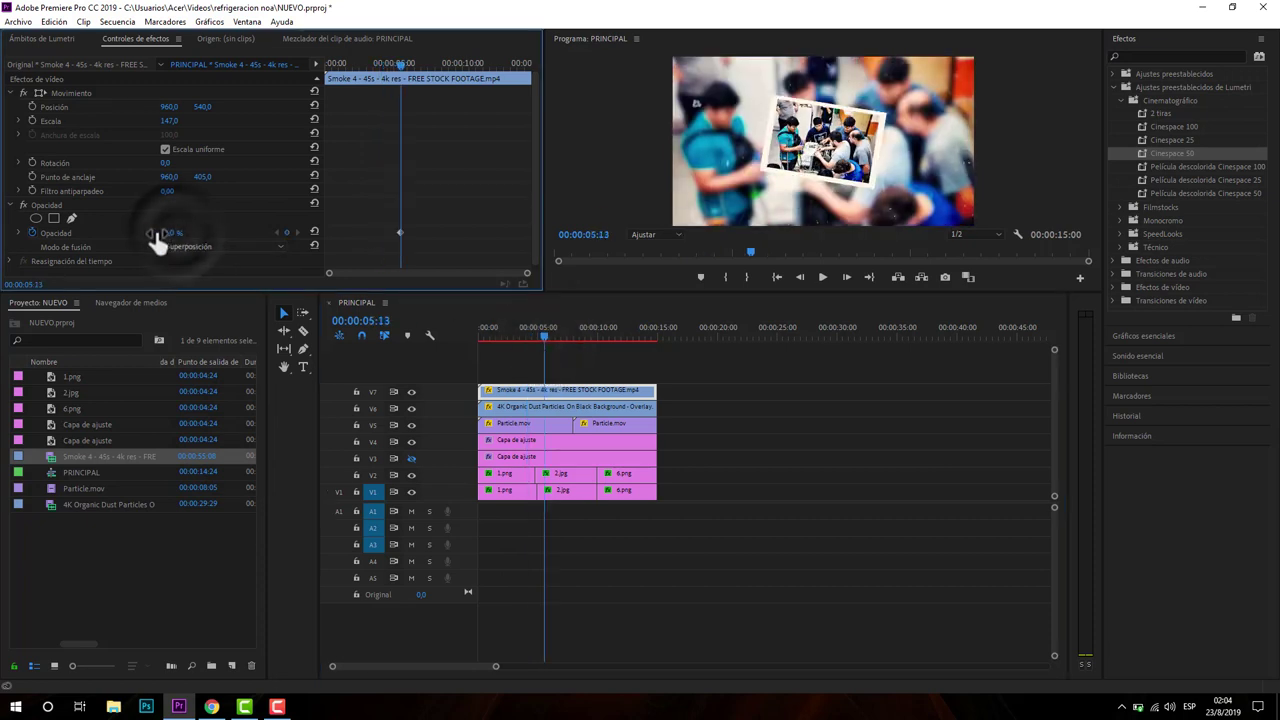
{"action": "left_click", "coordinate": [190, 246]}
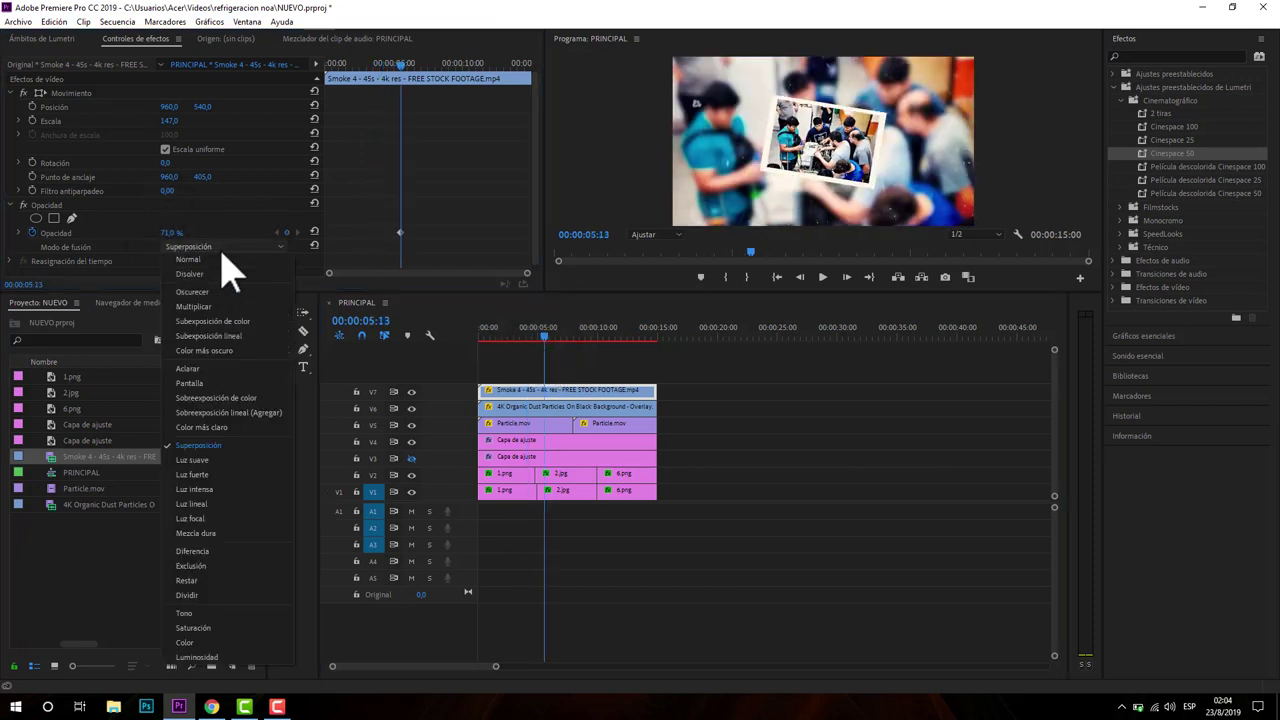
{"action": "left_click", "coordinate": [237, 474]}
{"action": "left_click_drag", "start_coordinate": [543, 337], "coordinate": [497, 337]}
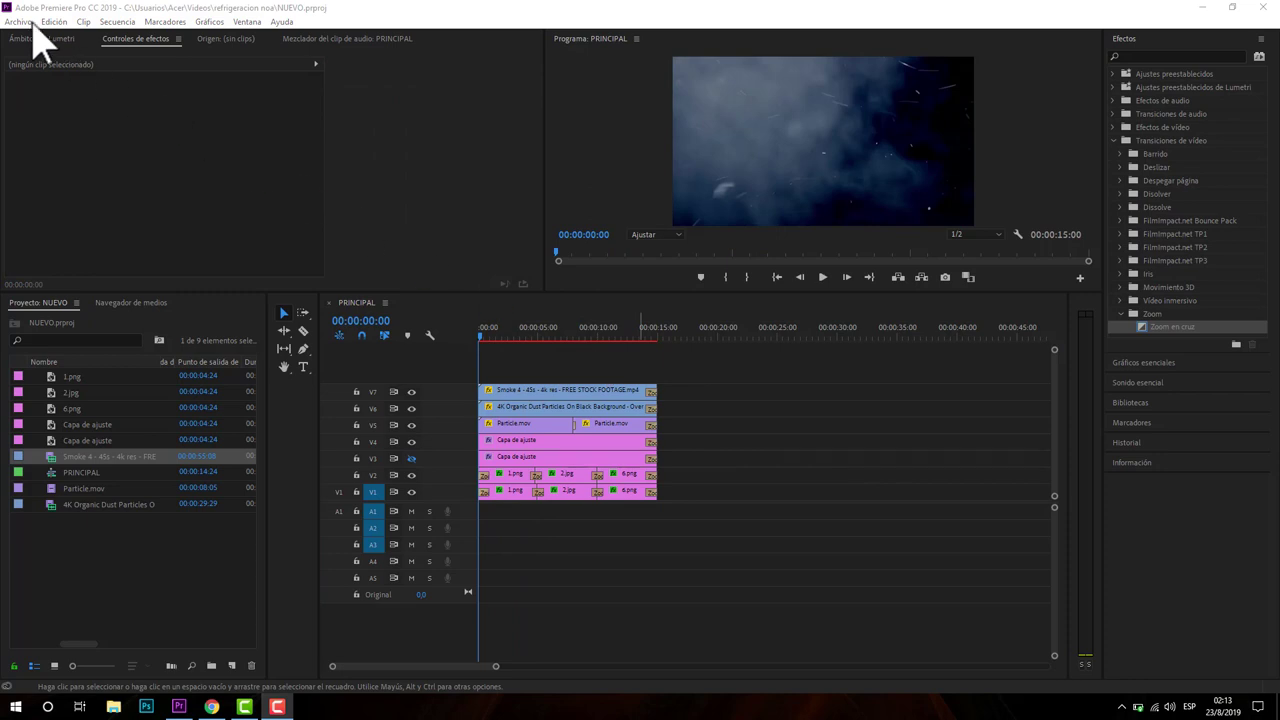
{"action": "left_click", "coordinate": [20, 21]}
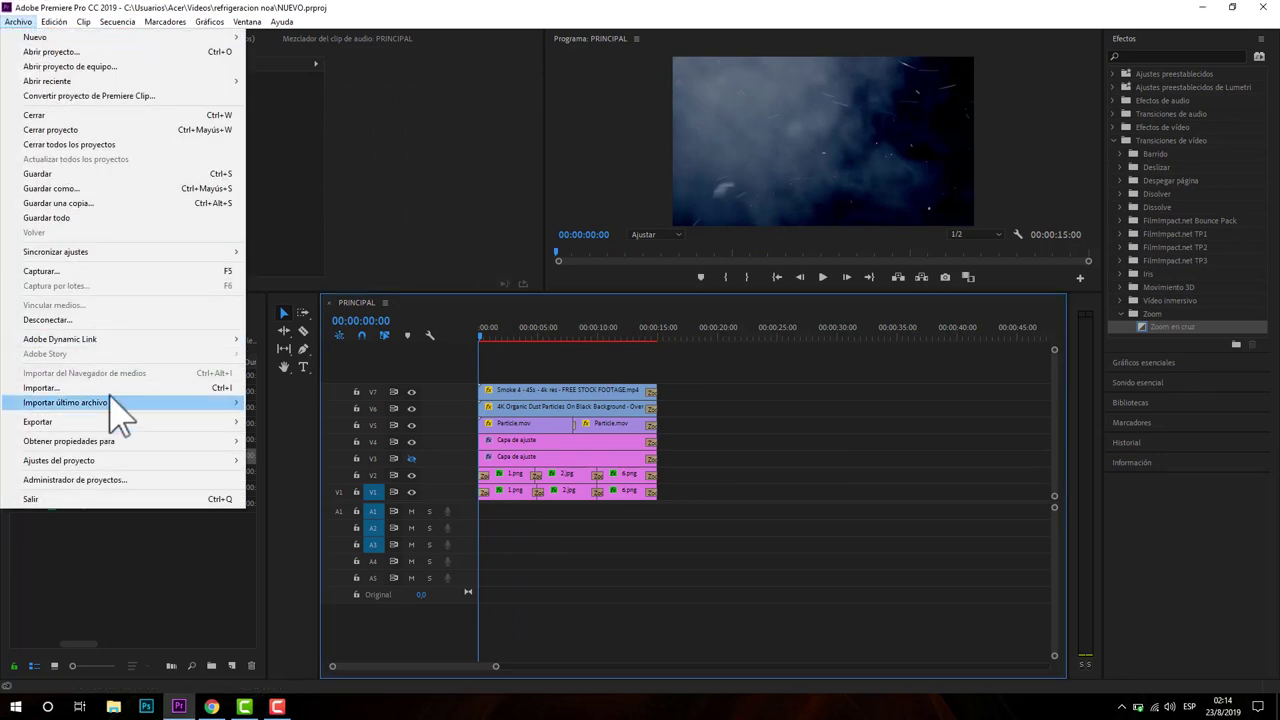
Open Export Media, preview the frames, and set the source range to the full sequence
{"action": "mouse_move", "coordinate": [179, 420]}
{"action": "left_click", "coordinate": [300, 422]}
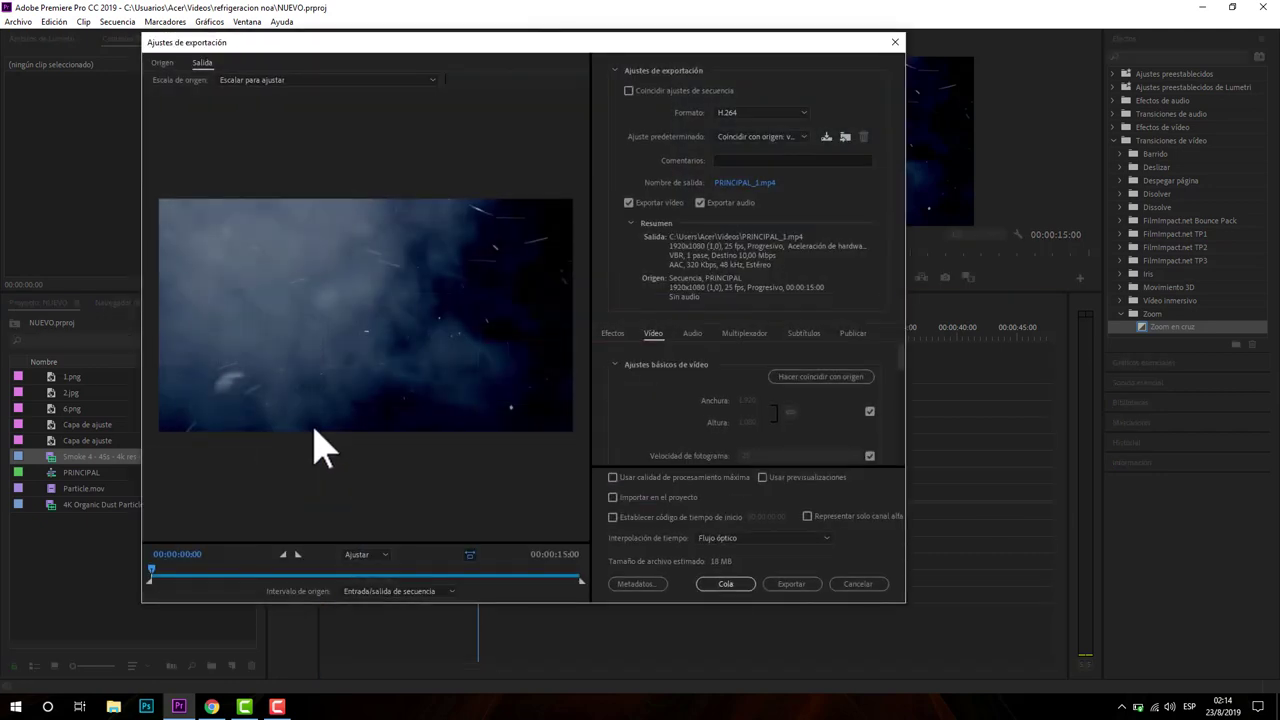
{"action": "left_click_drag", "start_coordinate": [180, 573], "coordinate": [451, 565]}
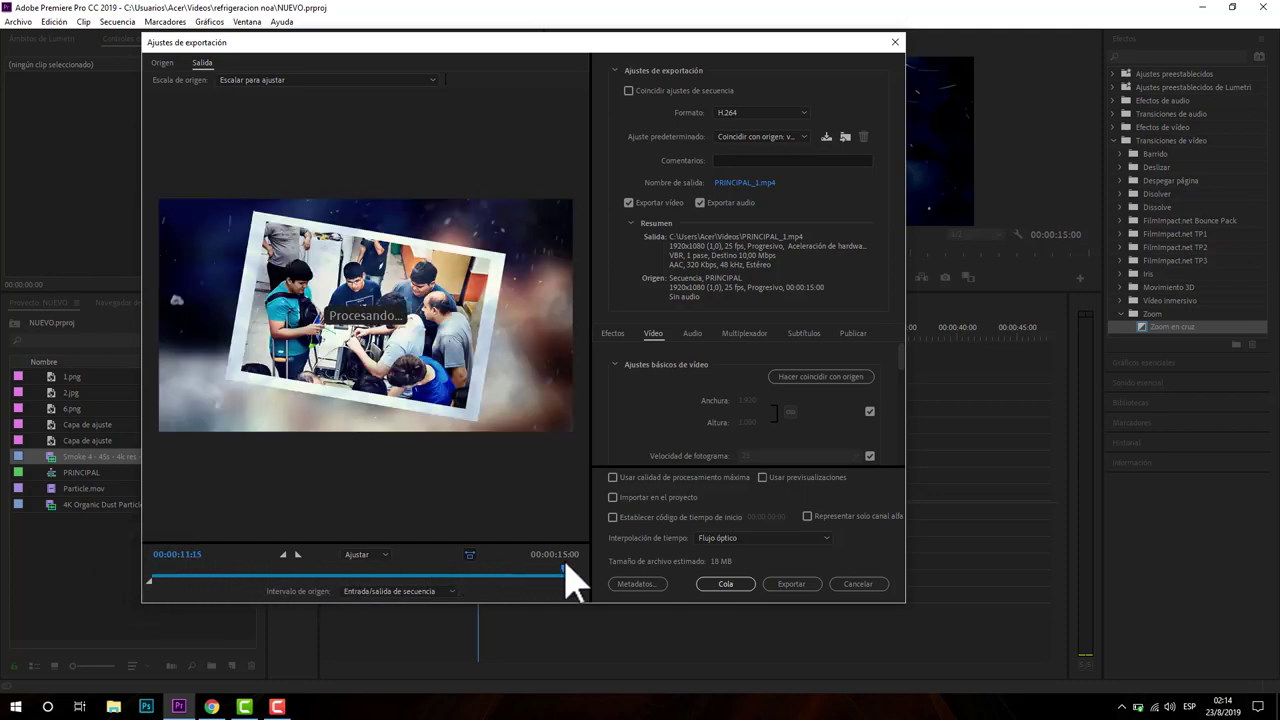
{"action": "left_click_drag", "start_coordinate": [451, 580], "coordinate": [86, 560]}
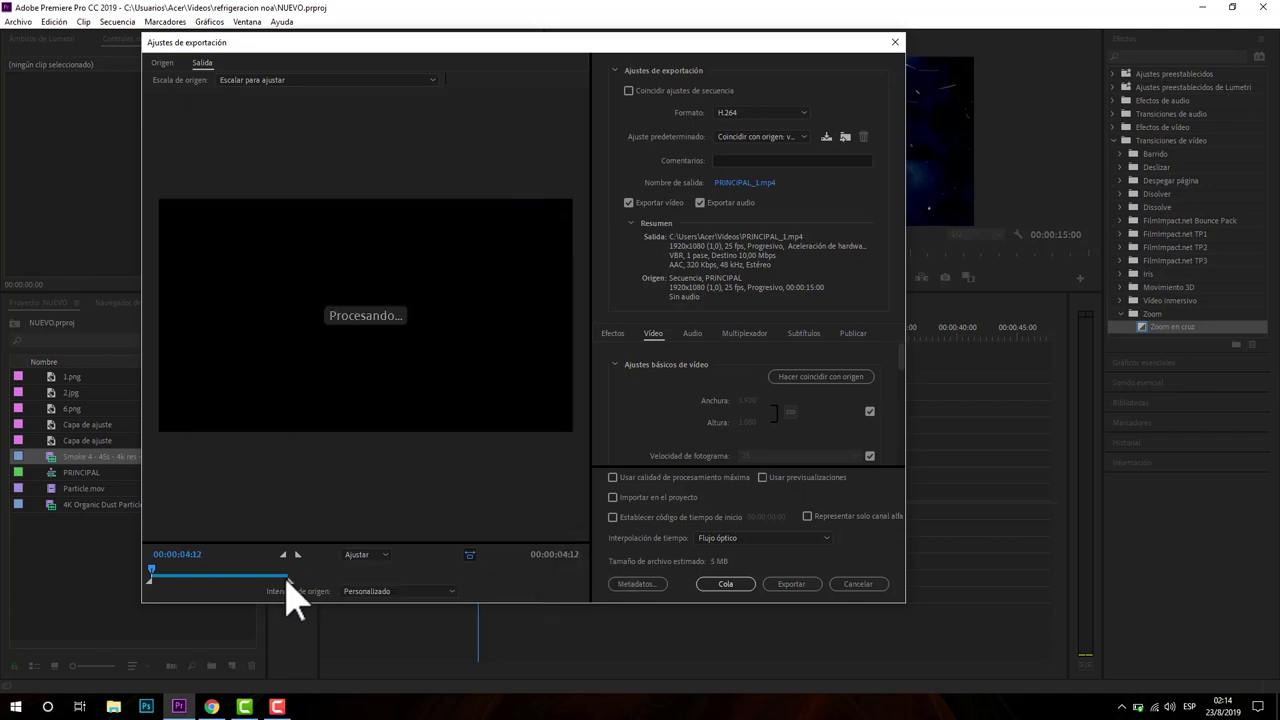
{"action": "left_click_drag", "start_coordinate": [280, 580], "coordinate": [268, 580]}
{"action": "key", "text": "o"}
{"action": "left_click_drag", "start_coordinate": [578, 598], "coordinate": [590, 600]}
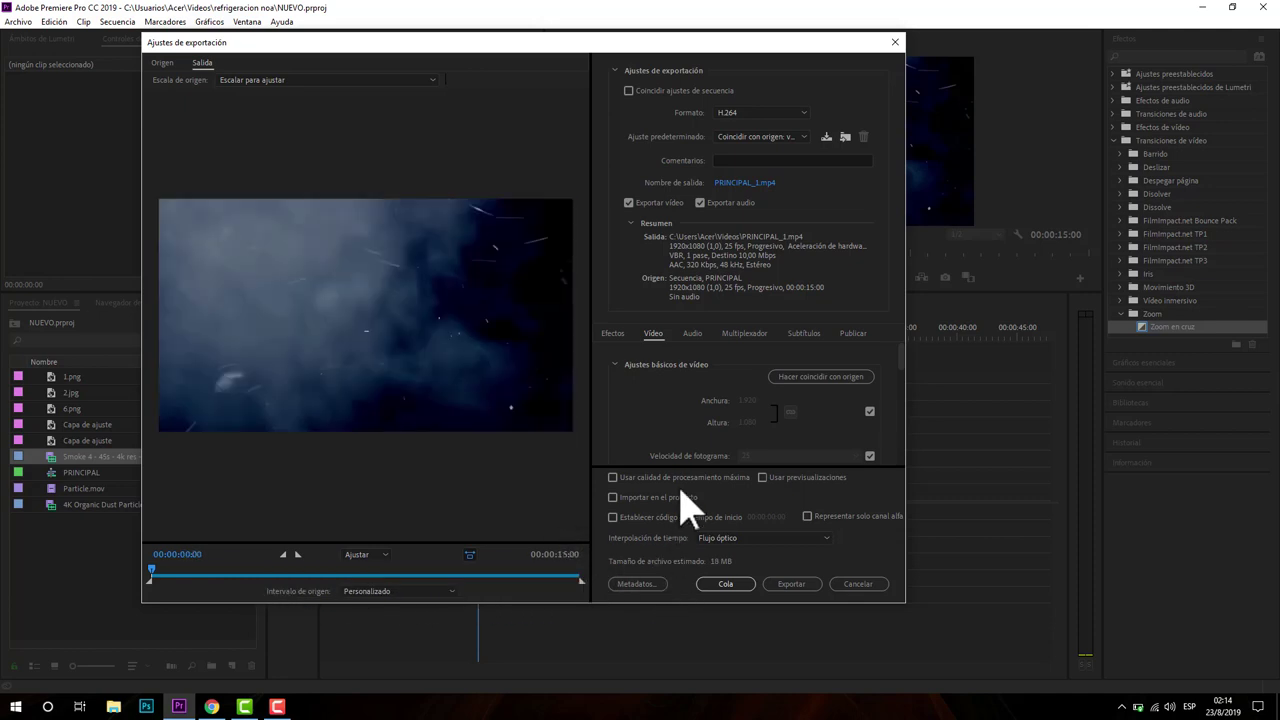
Keep H.264 format with output PRINCIPAL_1.mp4 and review the video bitrate settings
{"action": "left_click", "coordinate": [740, 113]}
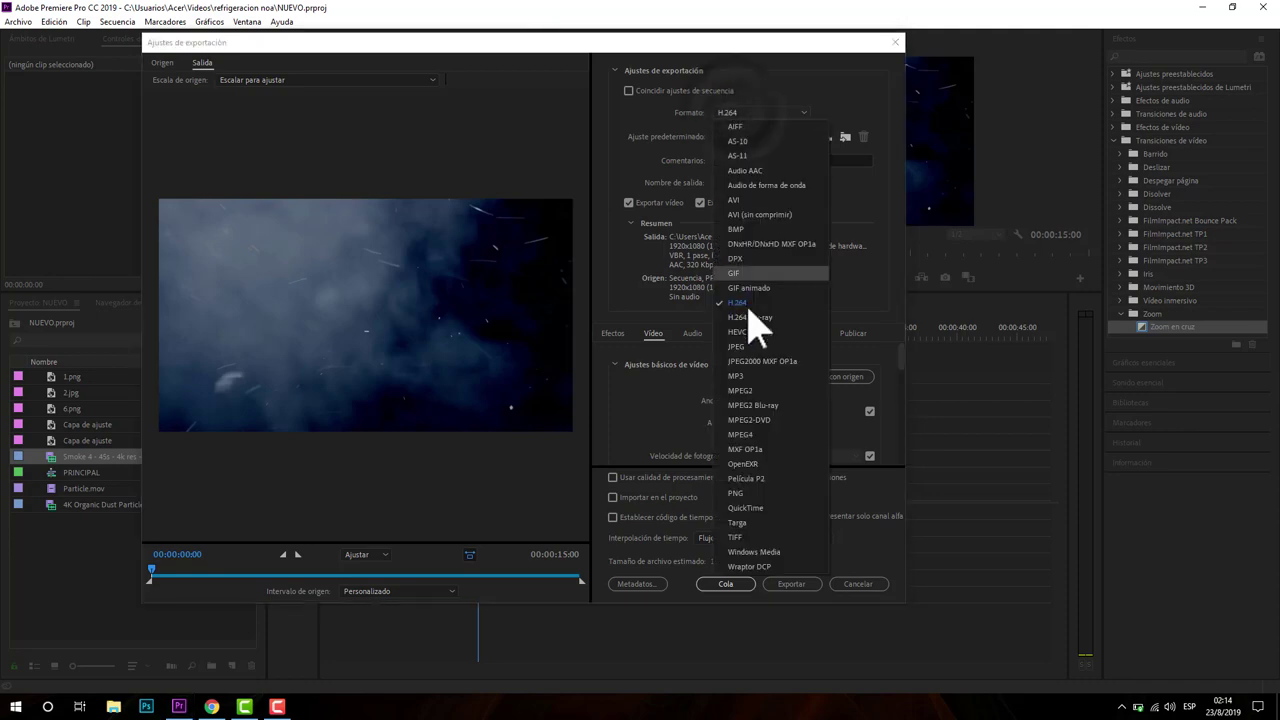
{"action": "left_click", "coordinate": [857, 186]}
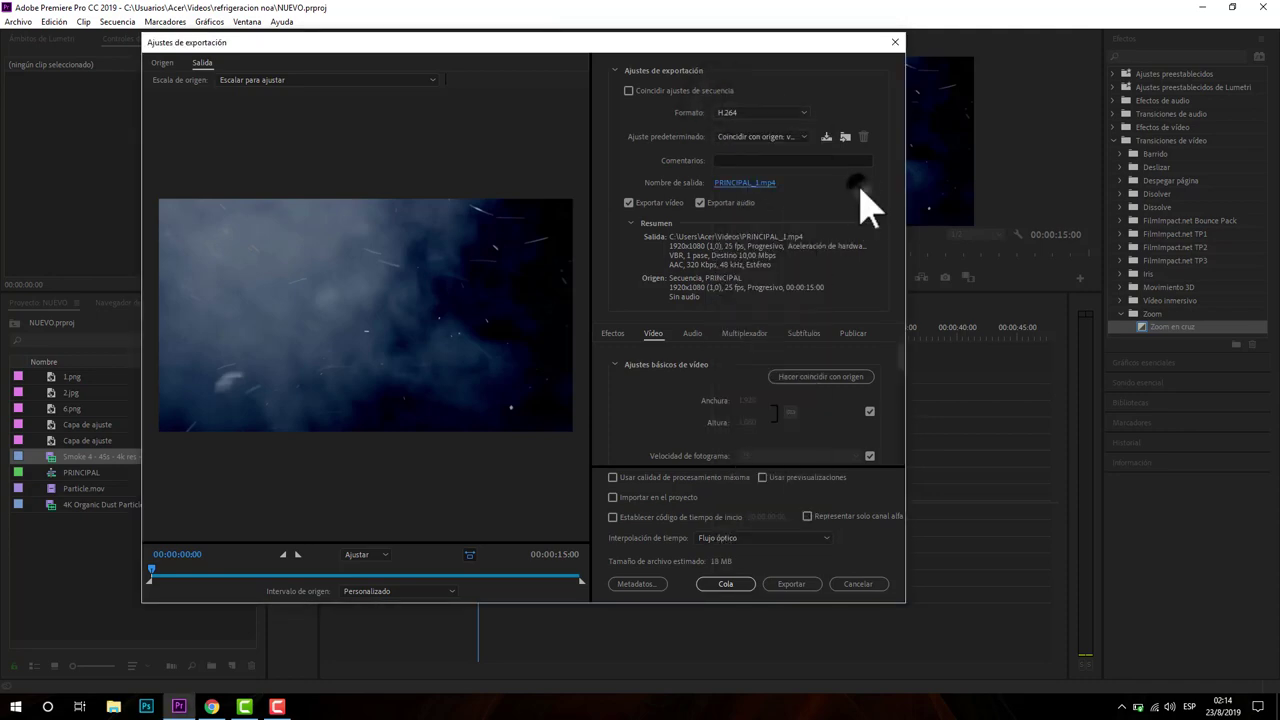
{"action": "left_click", "coordinate": [745, 183]}
{"action": "left_click", "coordinate": [766, 63]}
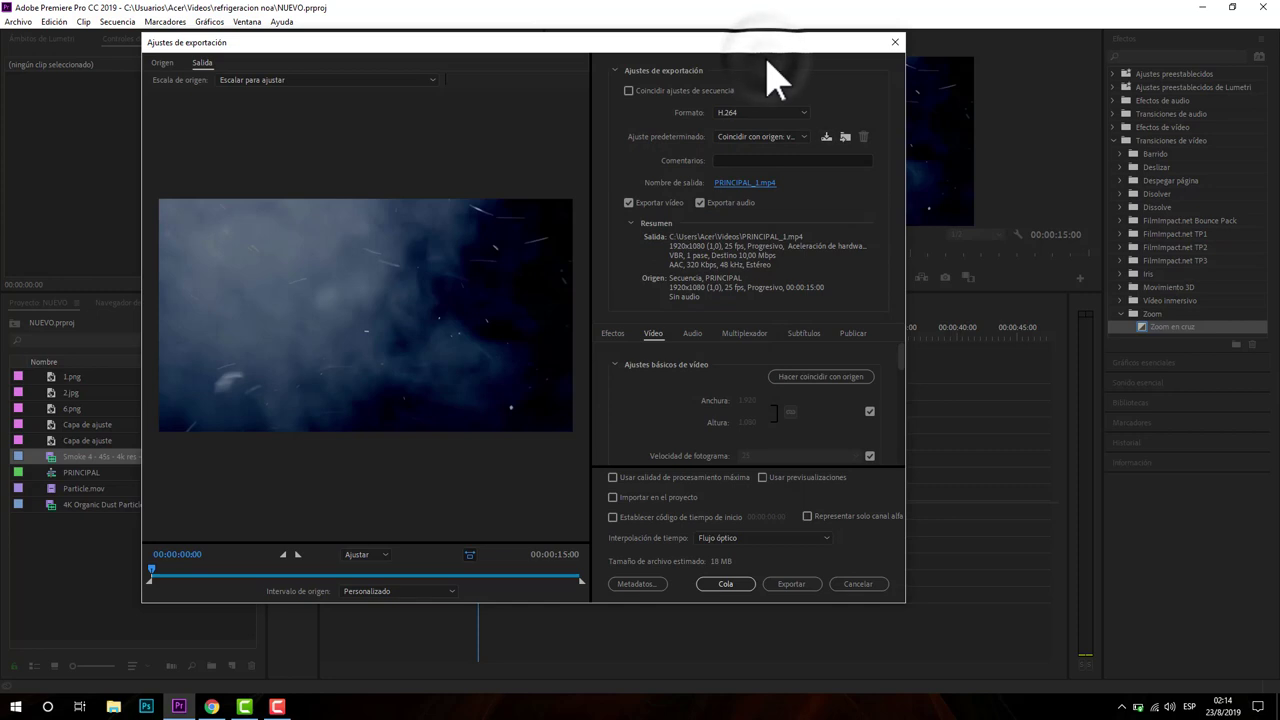
{"action": "left_click_drag", "start_coordinate": [899, 350], "coordinate": [905, 363]}
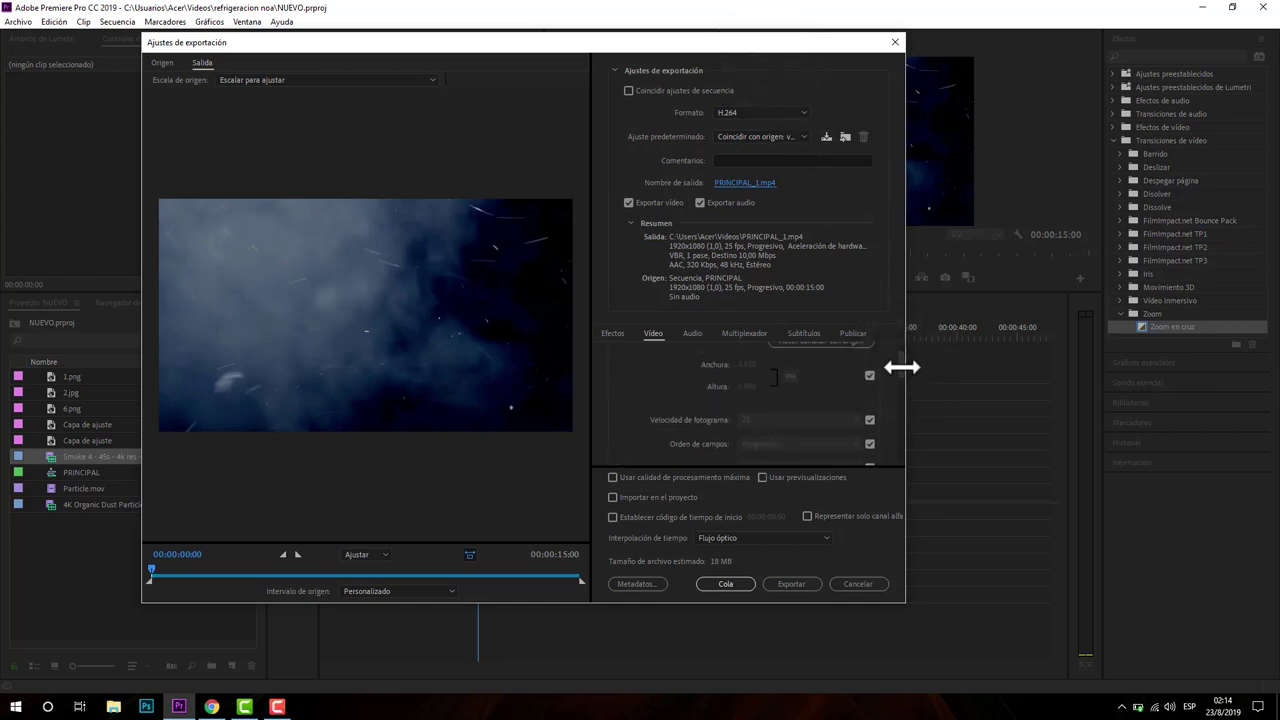
{"action": "left_click_drag", "start_coordinate": [902, 372], "coordinate": [904, 441]}
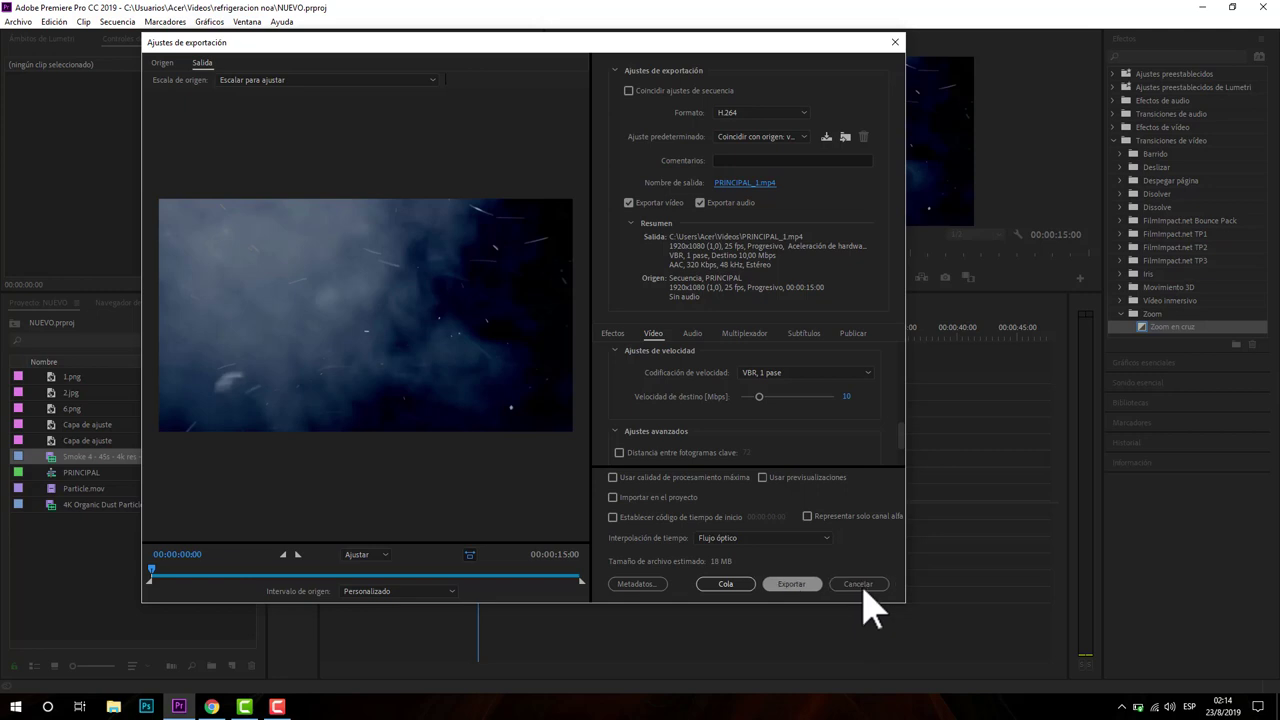
Cancel the output file save dialog and close Export Settings to return to PRINCIPAL
{"action": "left_click", "coordinate": [746, 184]}
{"action": "left_click_drag", "start_coordinate": [772, 215], "coordinate": [778, 327]}
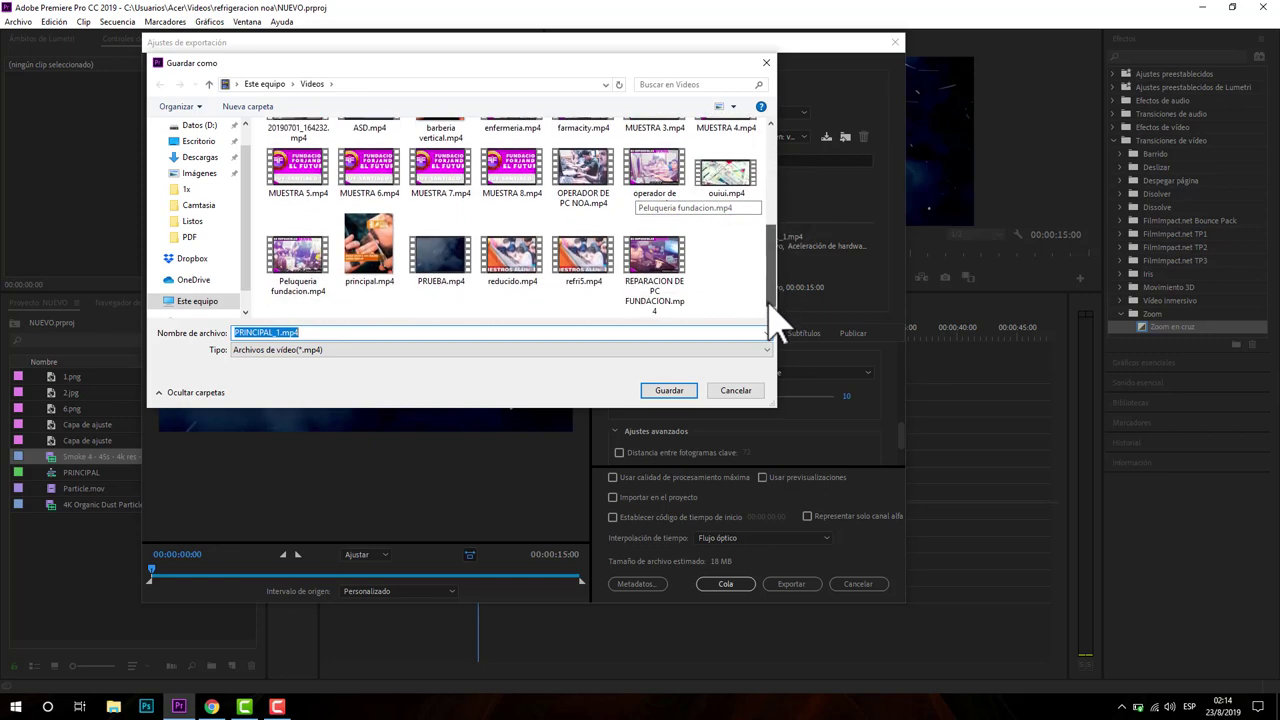
{"action": "left_click", "coordinate": [740, 391]}
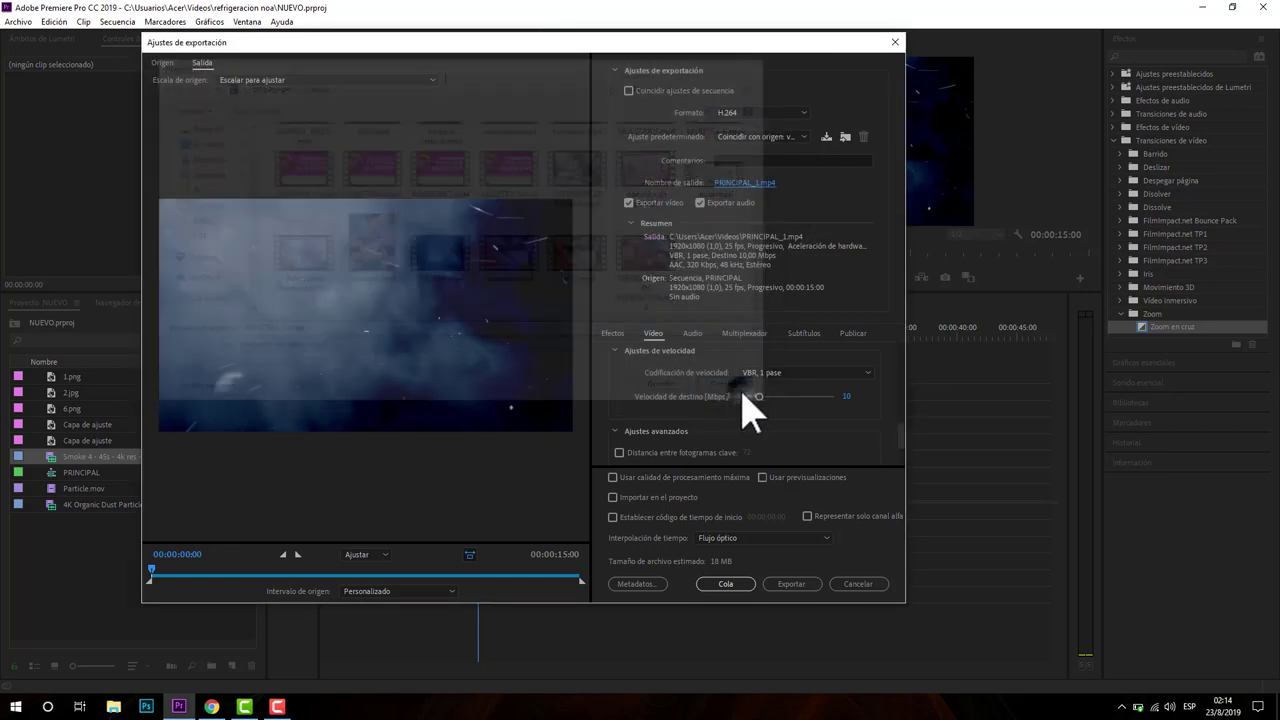
{"action": "left_click", "coordinate": [858, 585]}
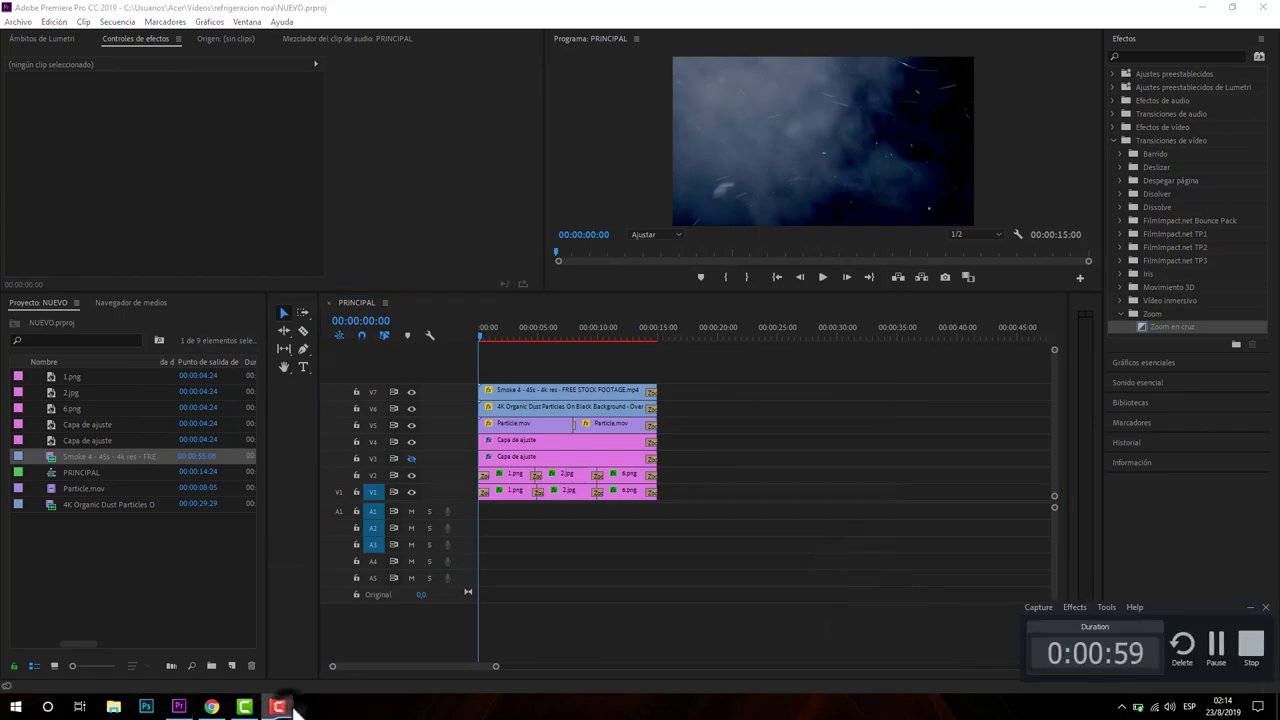